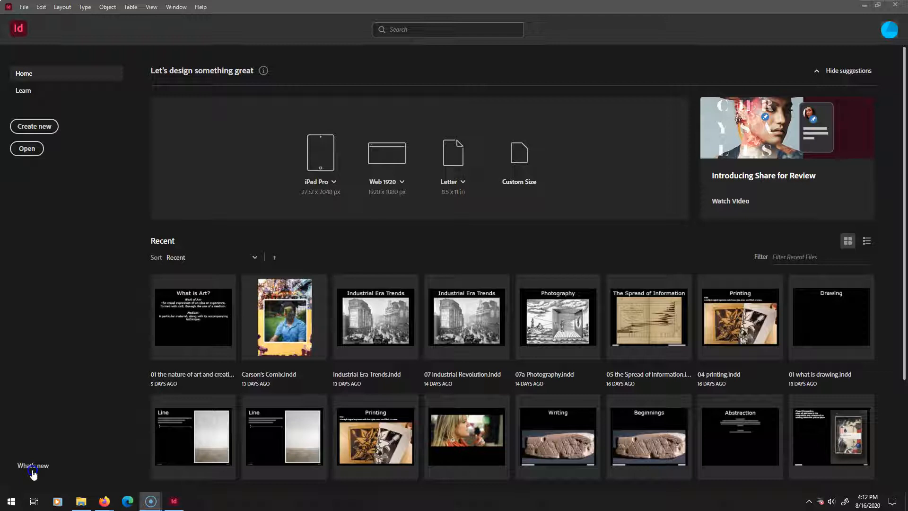
scroll(395, 334, "down", 1)
scroll(399, 335, "up", 1)
left_click(263, 70)
scroll(272, 259, "down", 3)
scroll(271, 259, "up", 3)
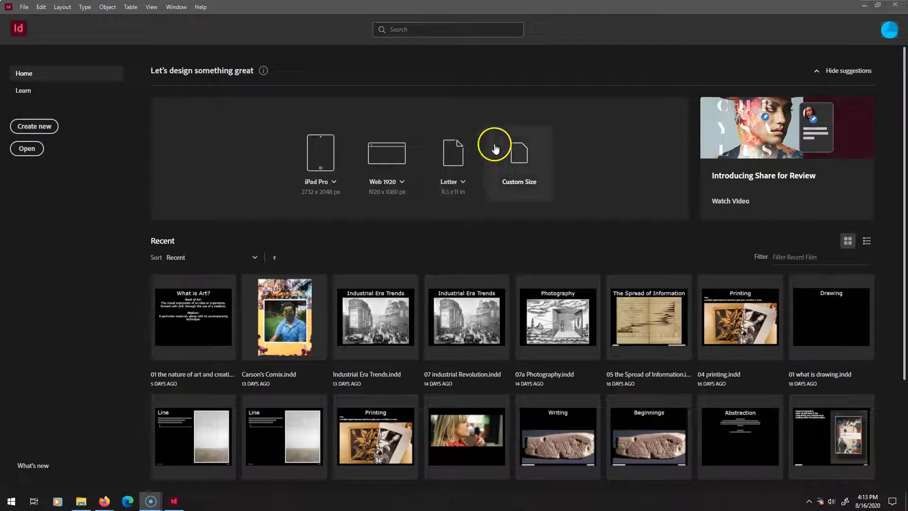
Start creating a new document from the home screen.
left_click(32, 126)
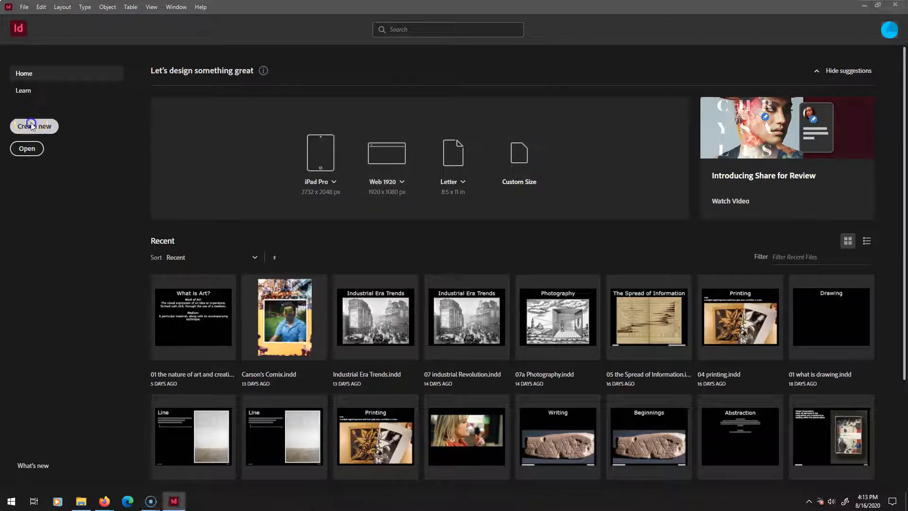
left_click(33, 126)
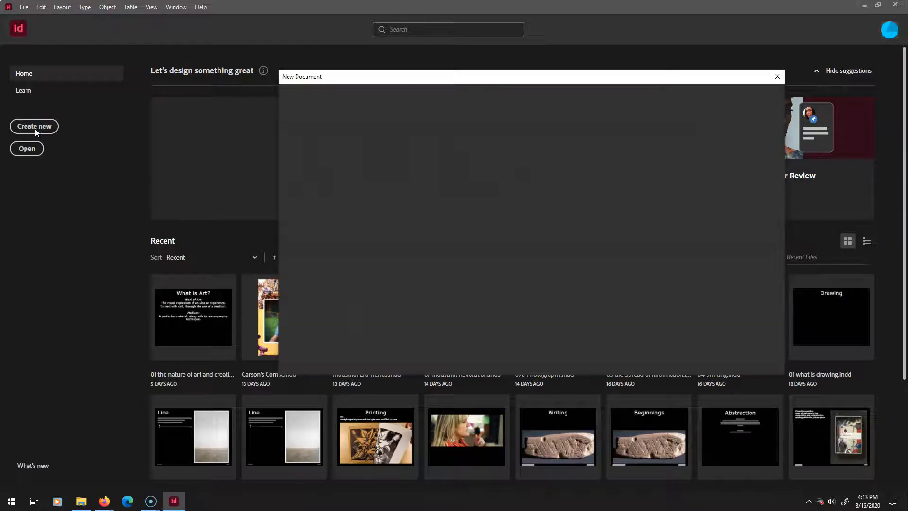
left_click_drag(449, 79, 376, 45)
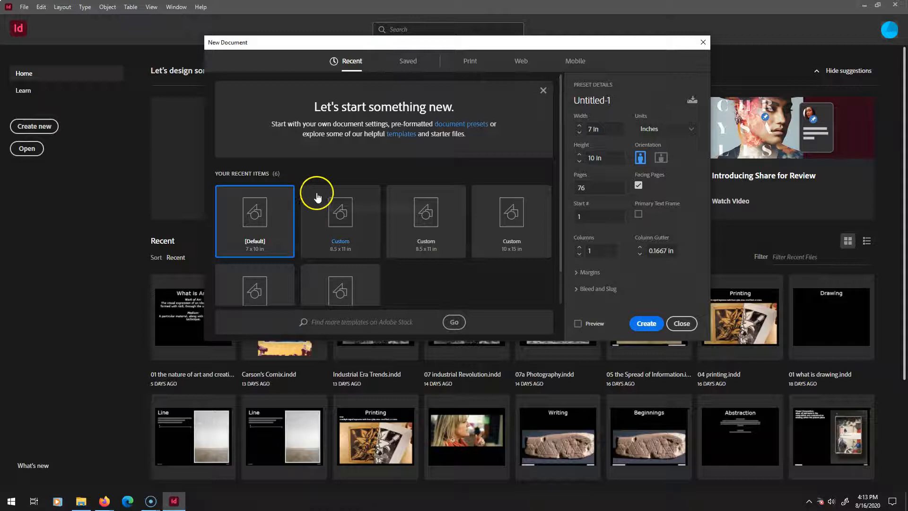
scroll(317, 197, "down", 1)
scroll(326, 197, "up", 1)
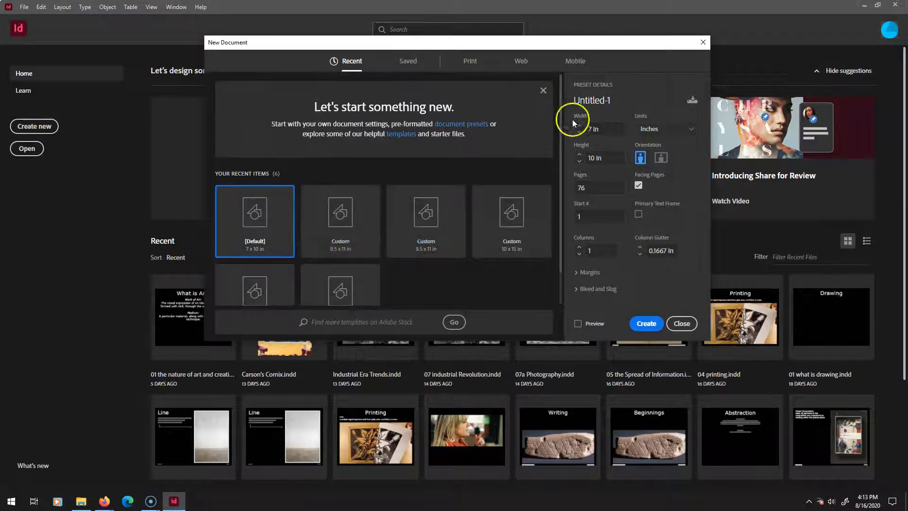
Set the new document's width to 8 in with portrait orientation and facing pages.
left_click(609, 128)
type("8")
left_click(691, 150)
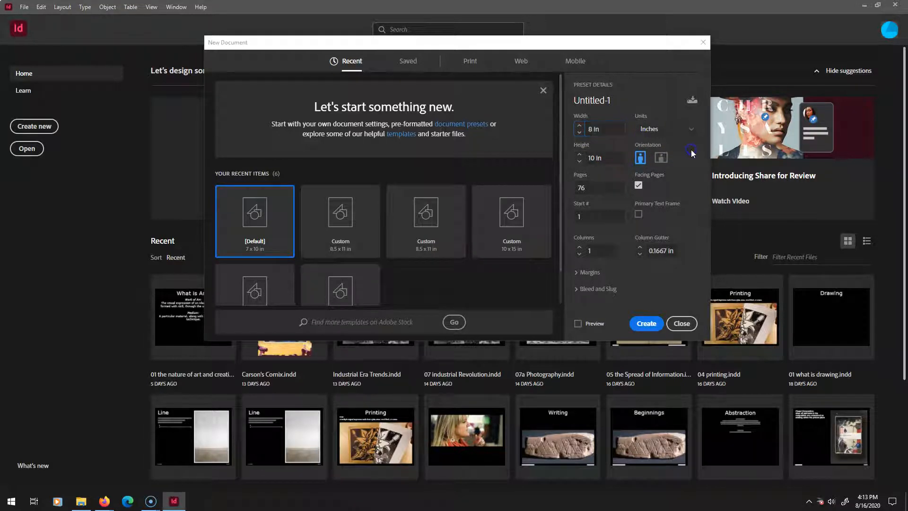
left_click(667, 162)
left_click(640, 158)
left_click(639, 185)
Set the number of pages to 8, starting at page 1.
left_click_drag(591, 189, 541, 188)
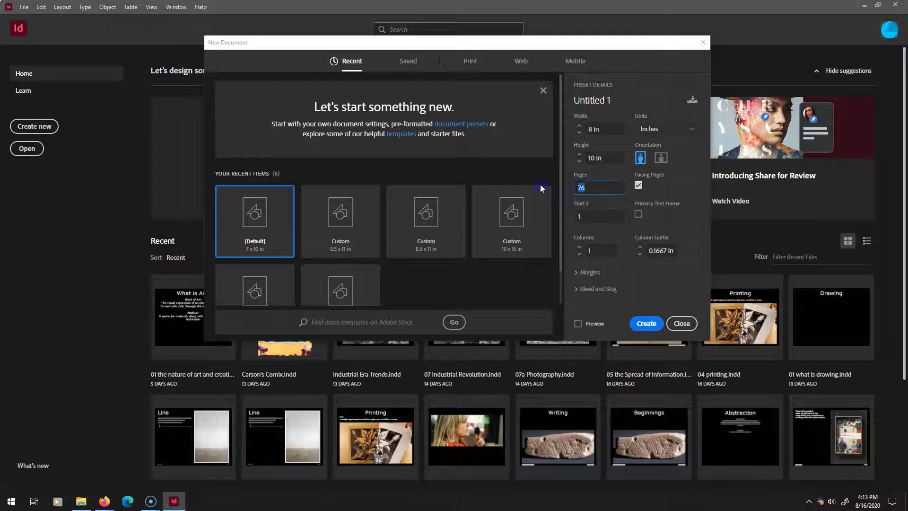
type("8")
double_click(588, 217)
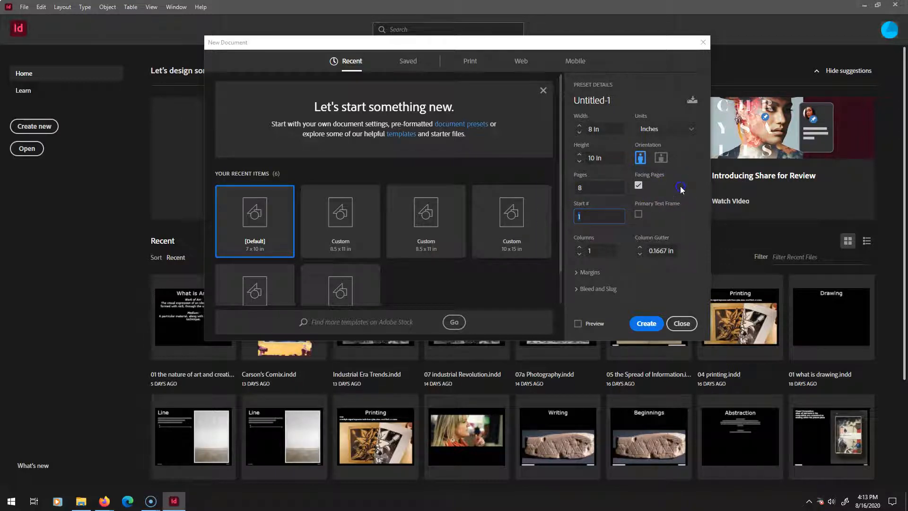
left_click(638, 186)
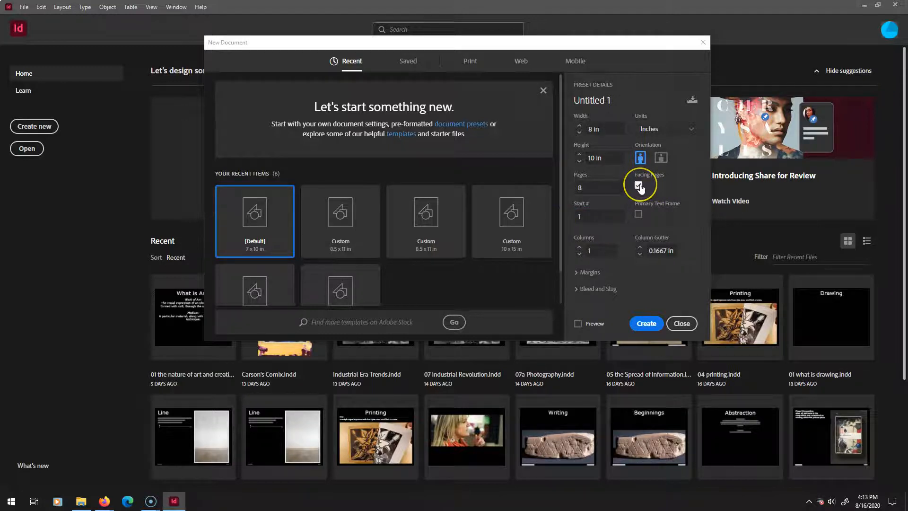
Expand the margin settings and turn on the document preview.
left_click(575, 273)
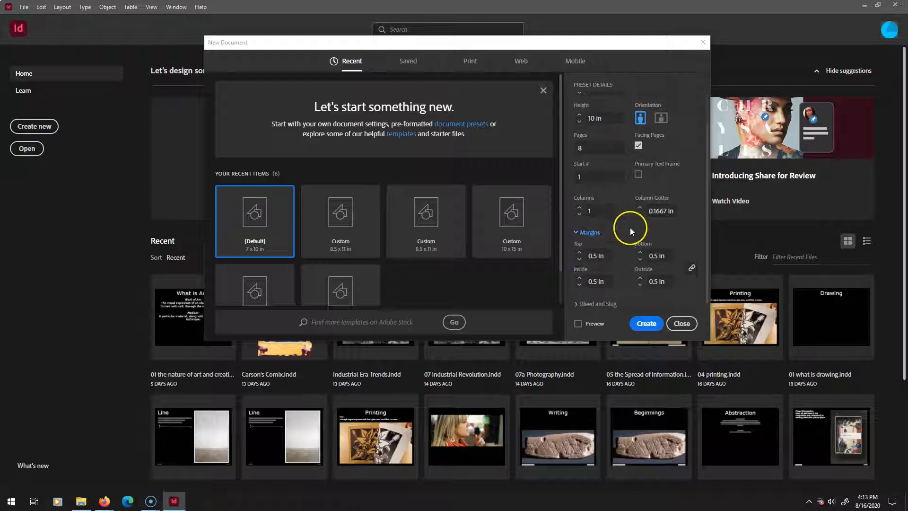
left_click_drag(707, 258, 705, 290)
left_click(577, 323)
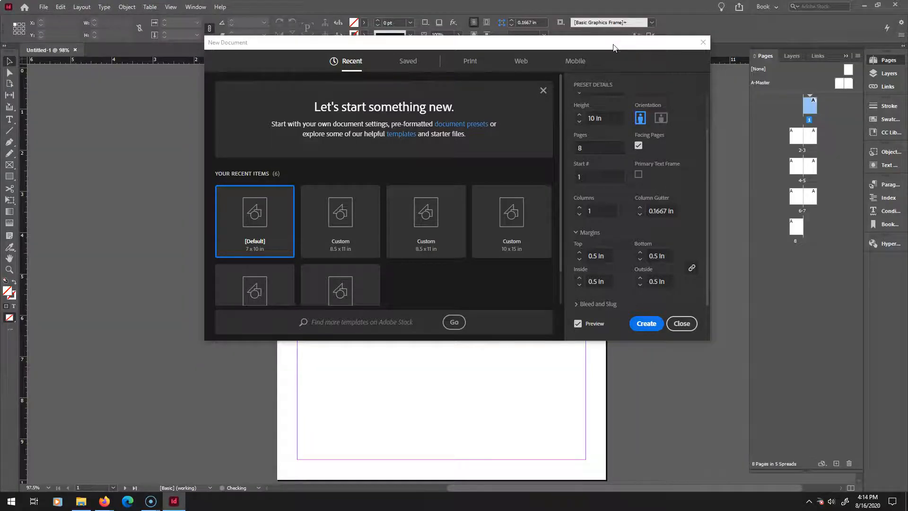
left_click_drag(613, 48, 563, 100)
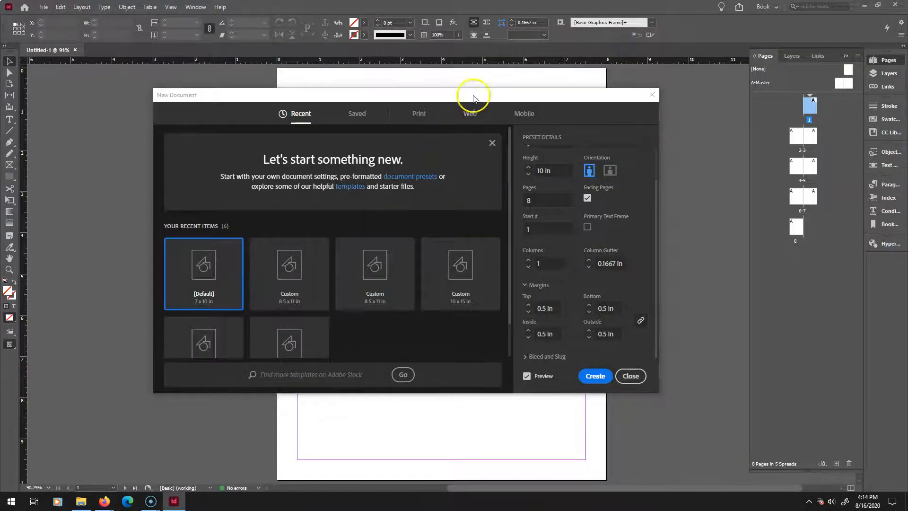
left_click_drag(531, 95, 544, 63)
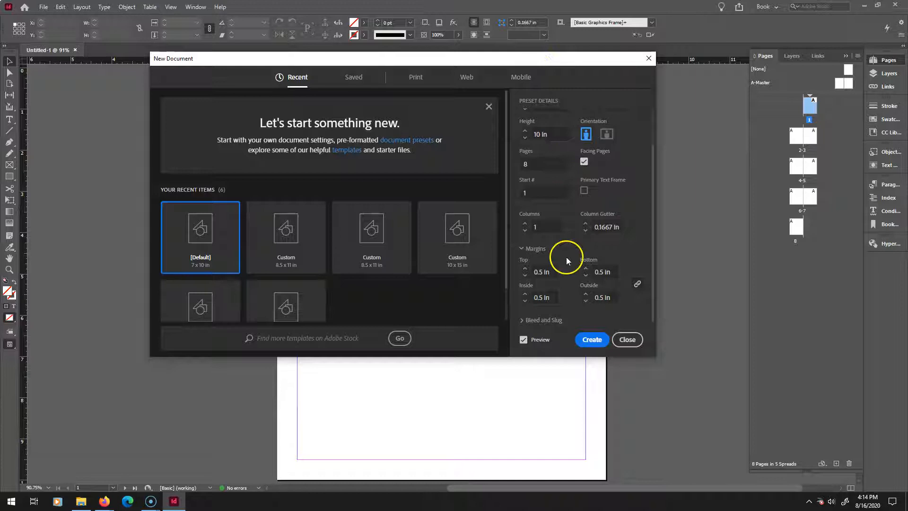
Set a 0.25 in bleed on all four sides and create the document.
left_click(523, 320)
scroll(528, 263, "down", 3)
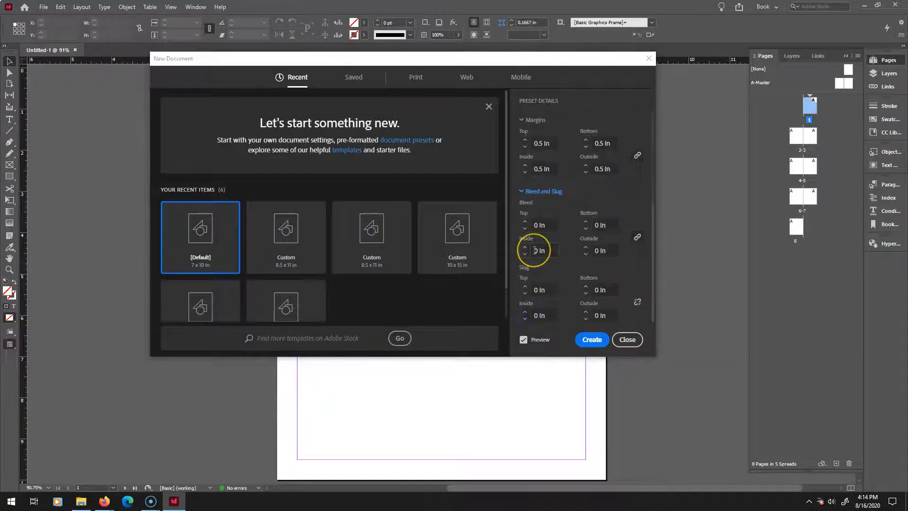
scroll(534, 254, "up", 5)
scroll(534, 254, "down", 5)
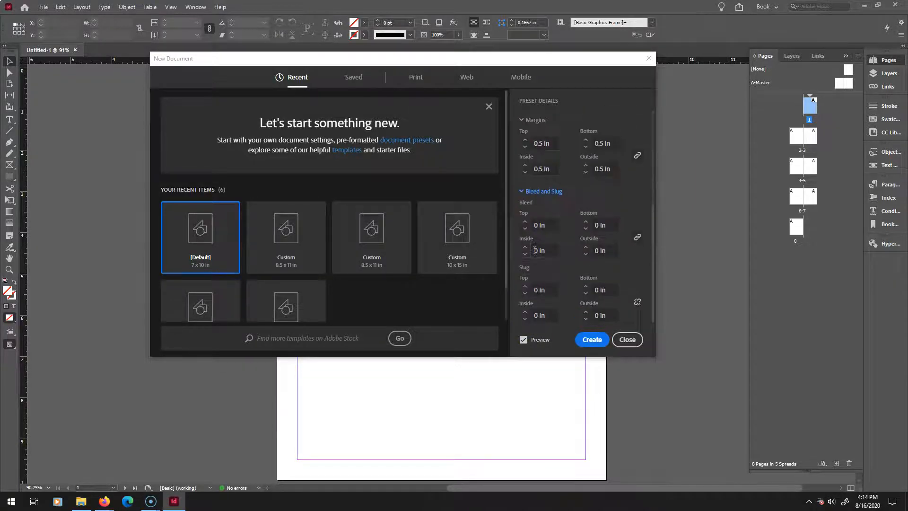
left_click(534, 224)
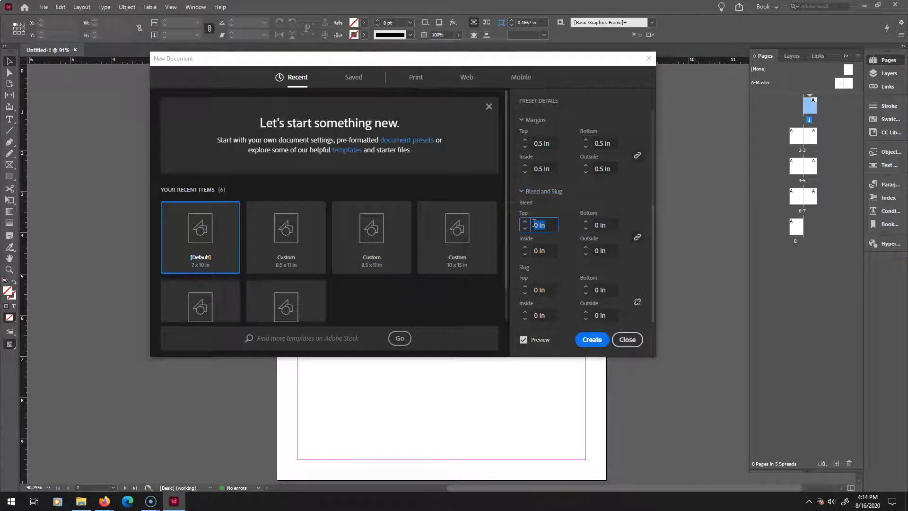
type(".25")
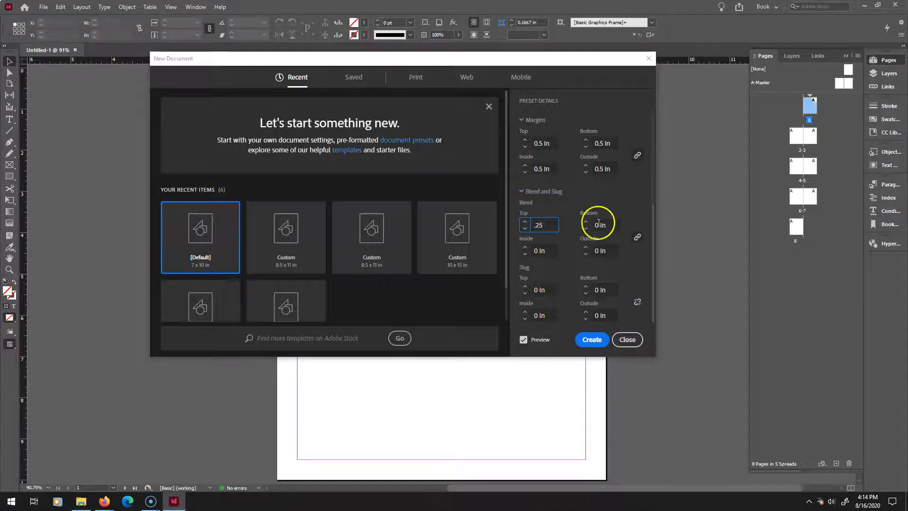
left_click(637, 238)
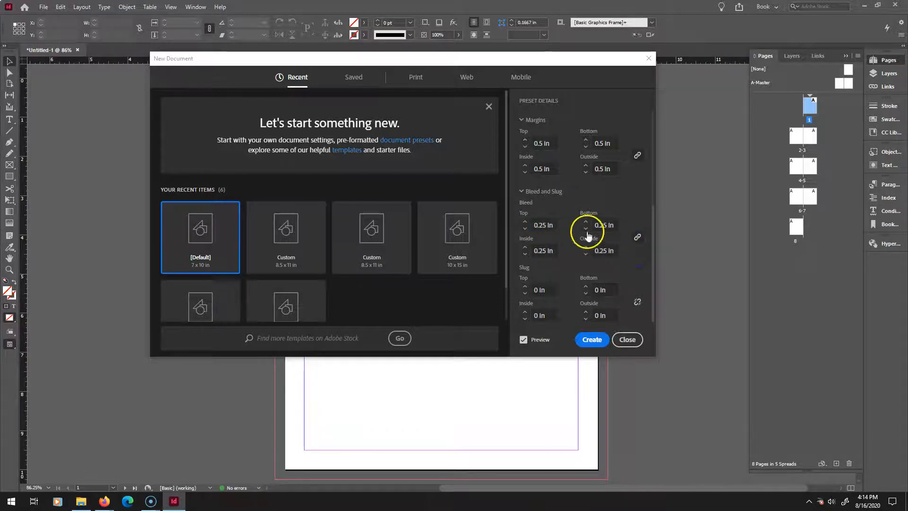
left_click(592, 339)
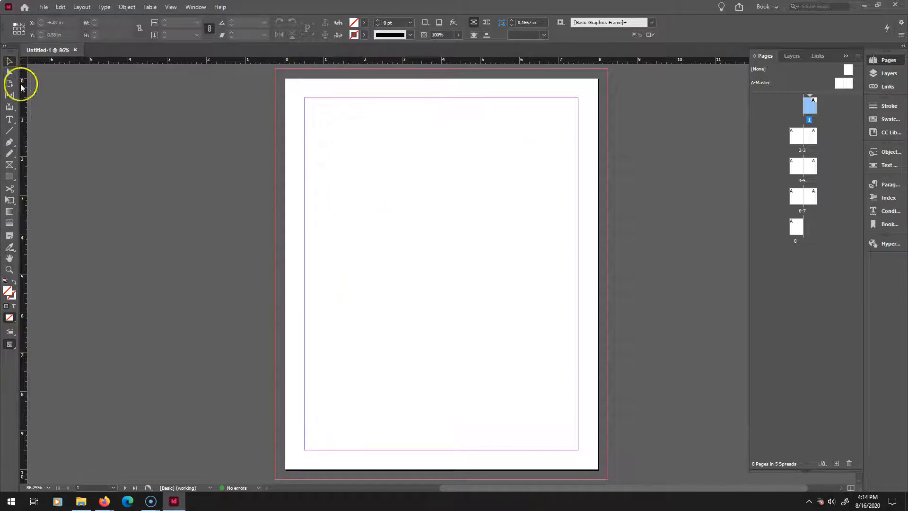
left_click(9, 164)
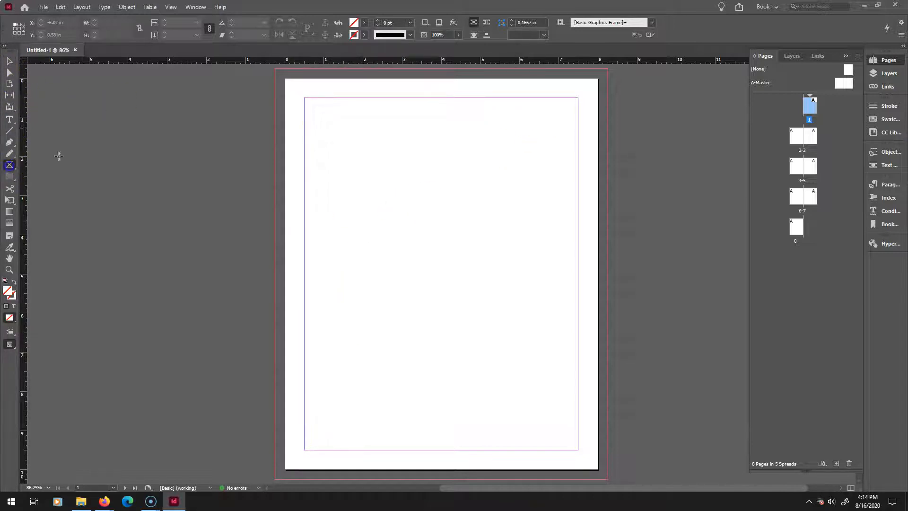
left_click_drag(304, 97, 414, 251)
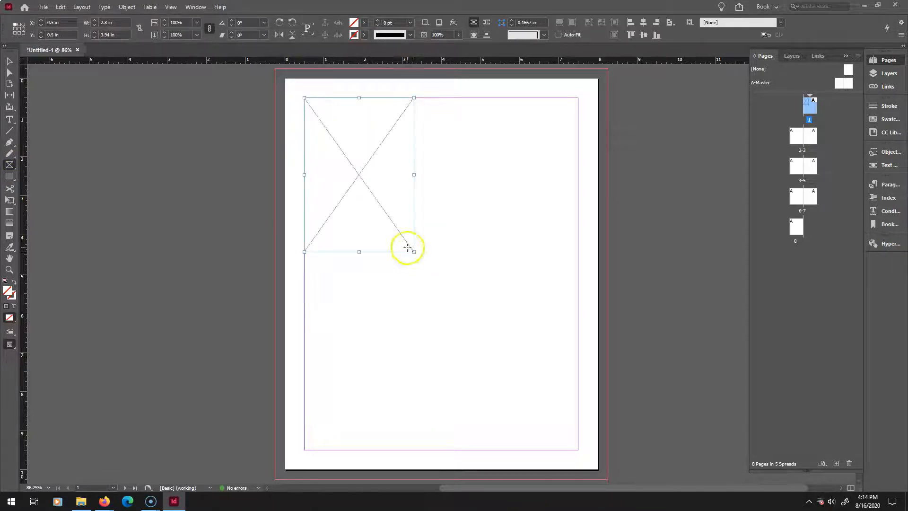
key("ctrl+z")
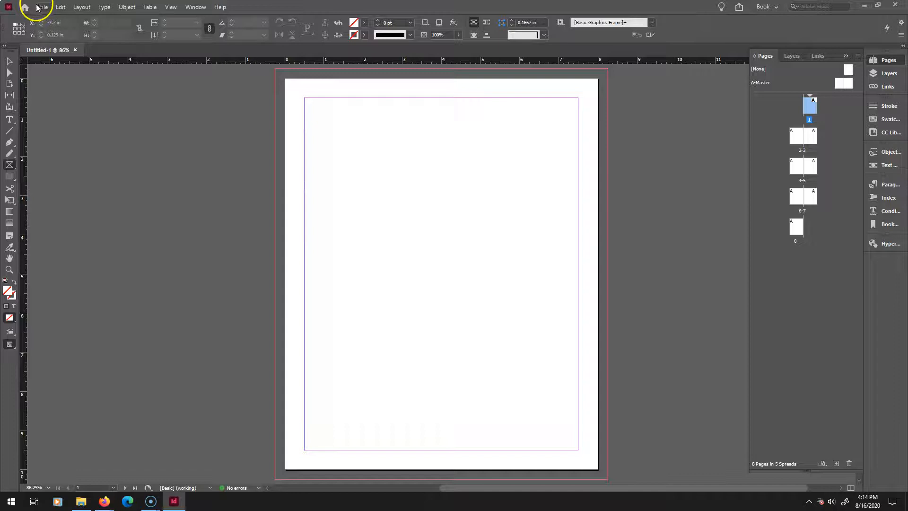
Review the document setup and its adjust layout options without changing them.
left_click(43, 6)
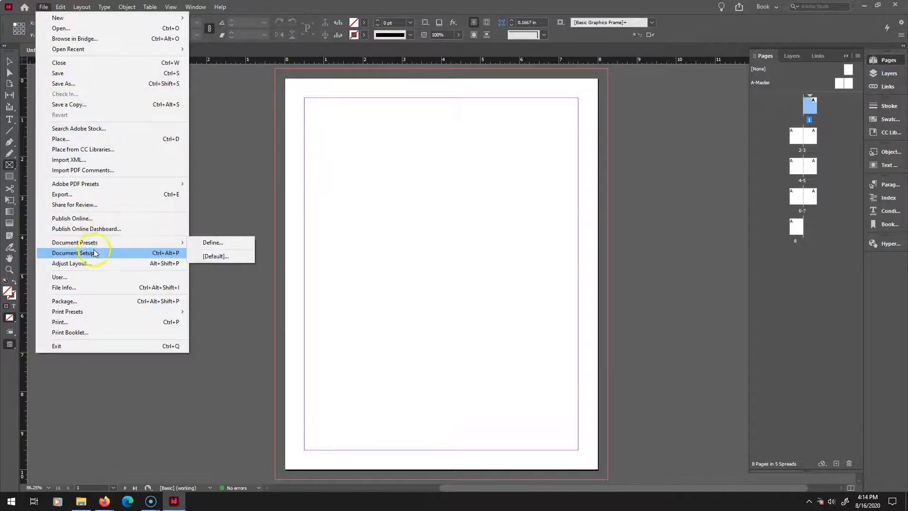
left_click(95, 252)
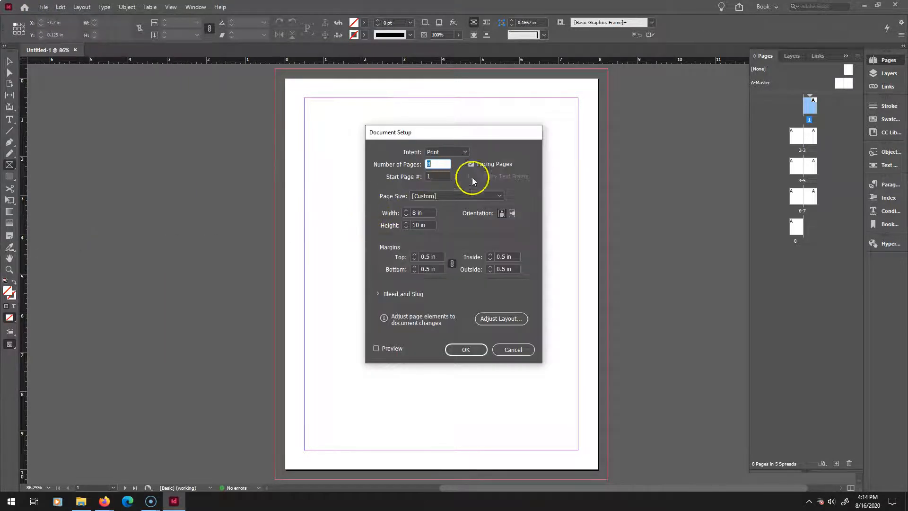
left_click(453, 152)
left_click(455, 162)
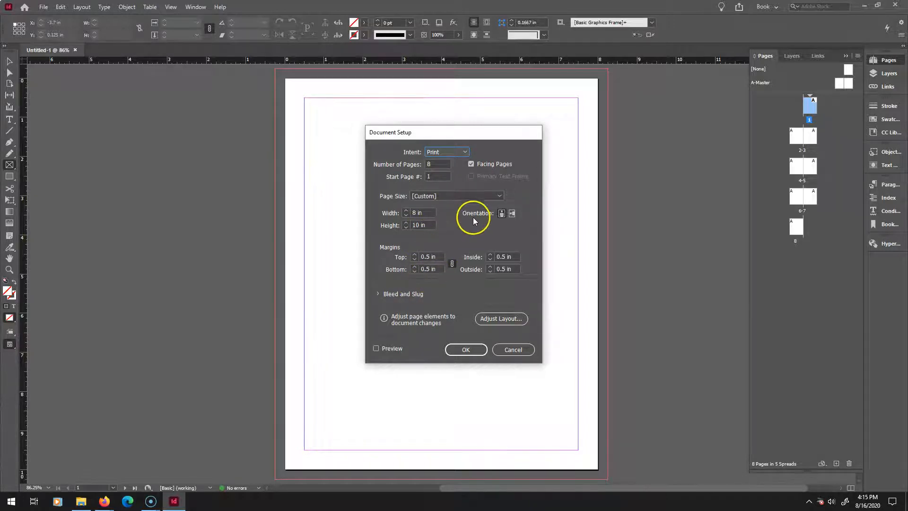
left_click(499, 319)
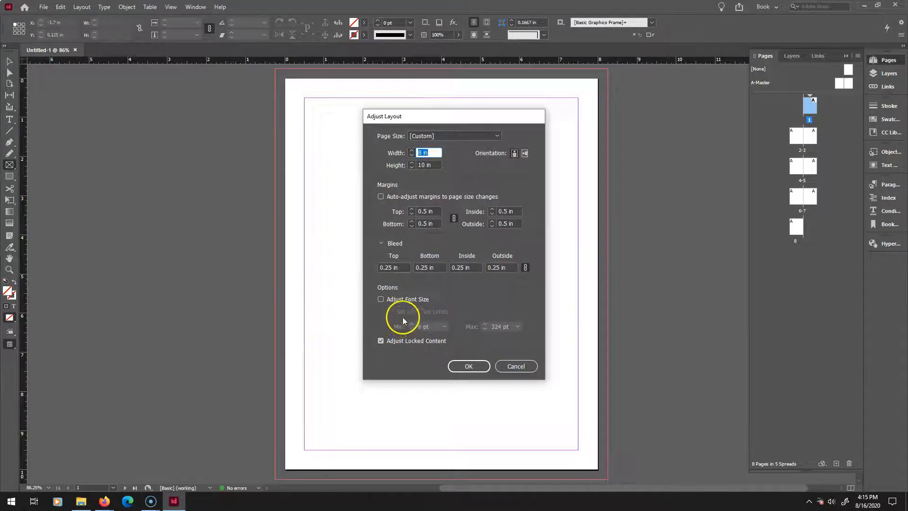
left_click(467, 366)
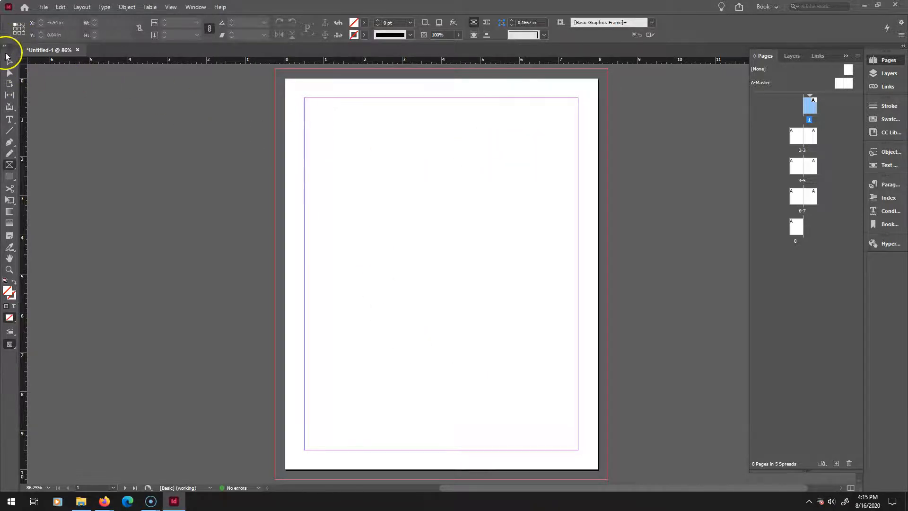
Try the Digital Publishing workspace, then return to the Book workspace.
left_click(10, 85)
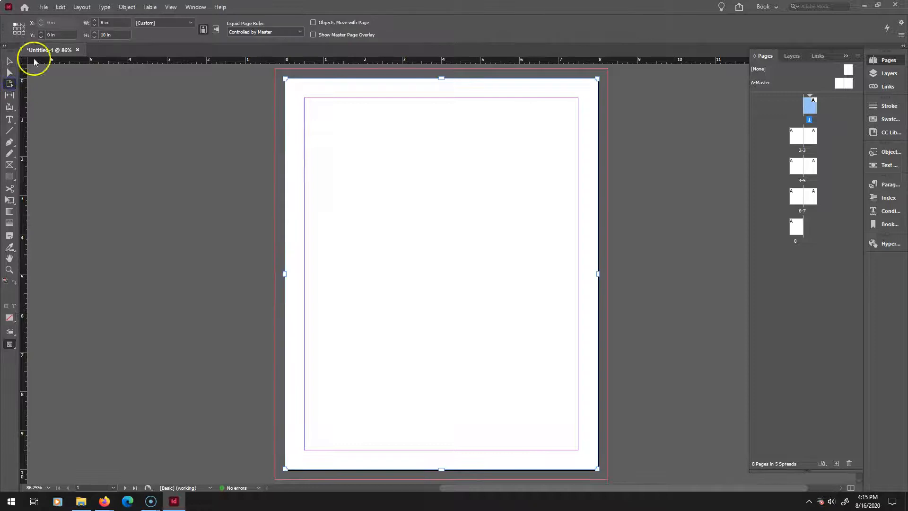
left_click(8, 65)
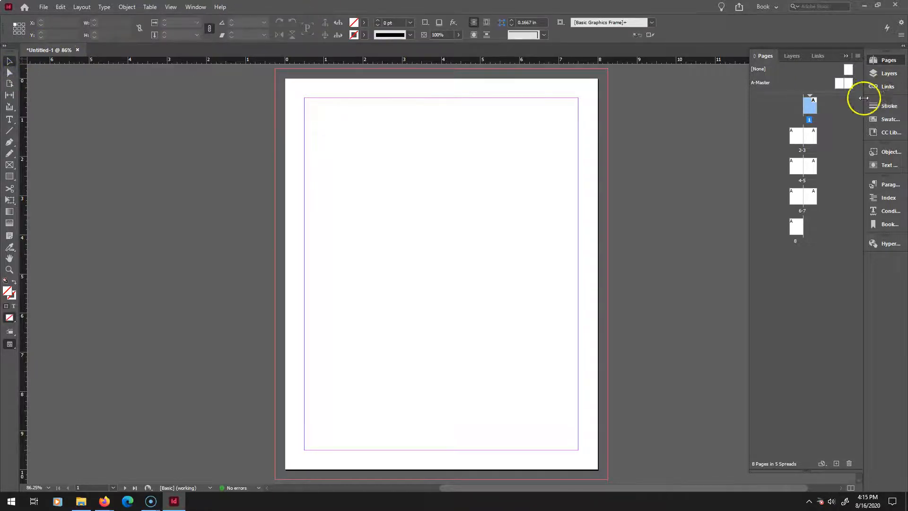
left_click(776, 7)
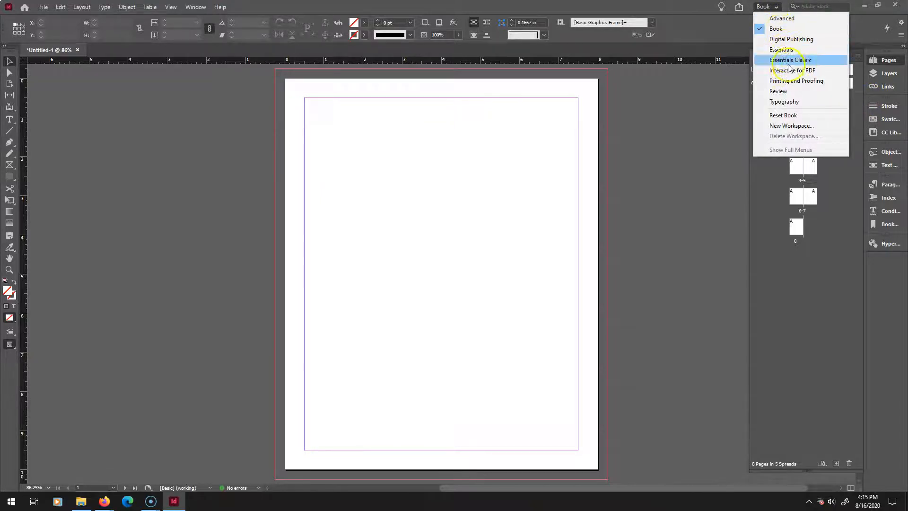
left_click(784, 43)
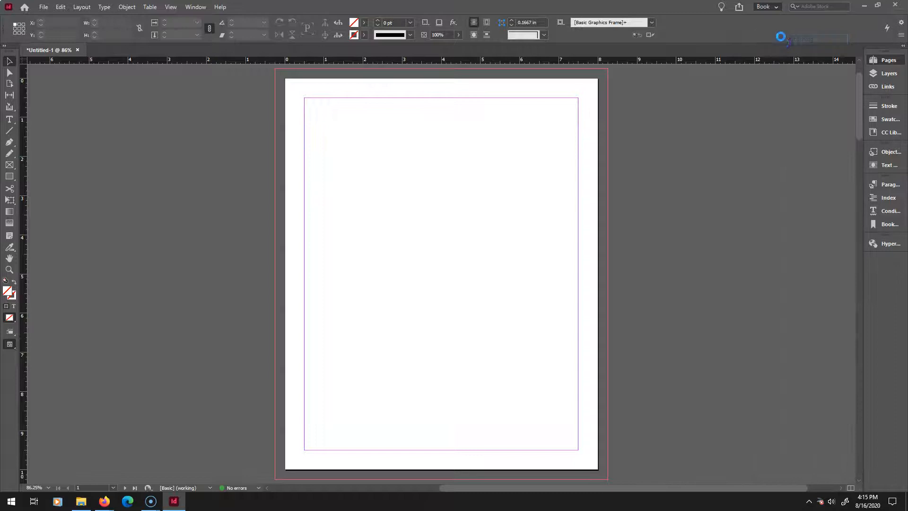
left_click(776, 8)
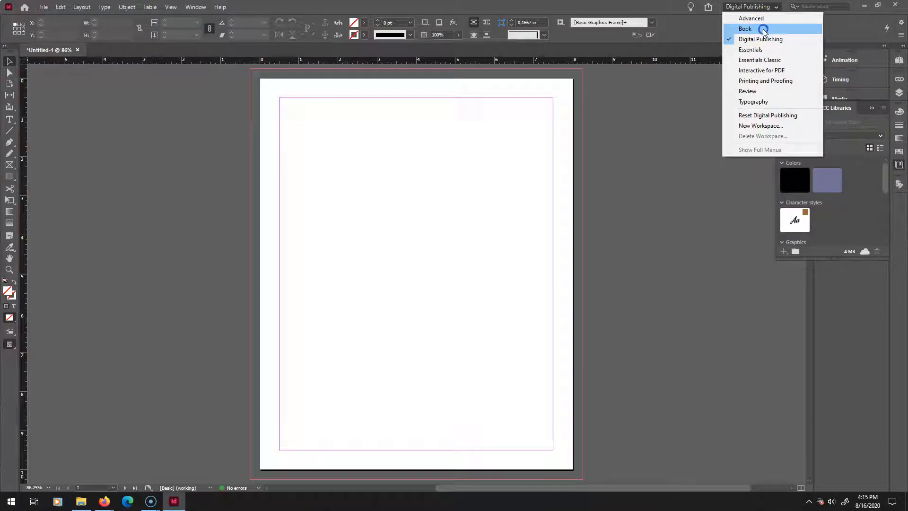
left_click(763, 29)
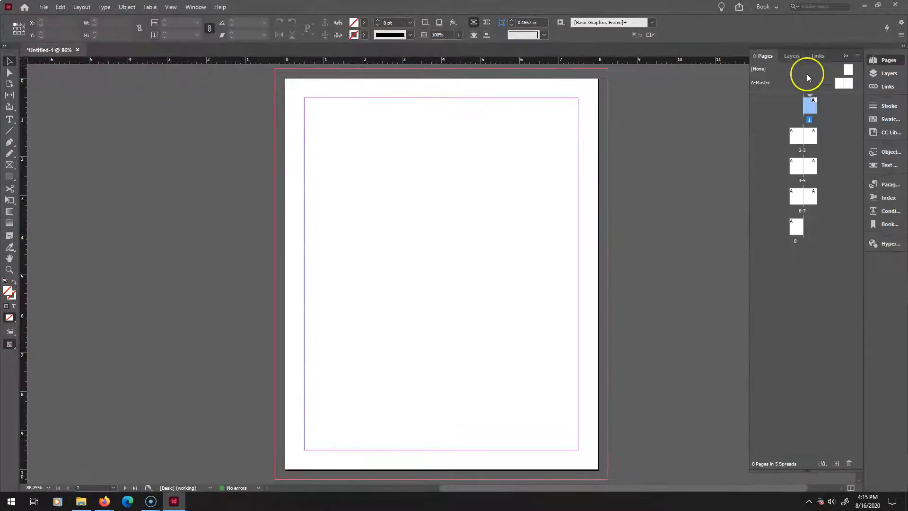
Jump to the page 2–3 spread and back to page 1.
left_click(795, 137)
double_click(794, 137)
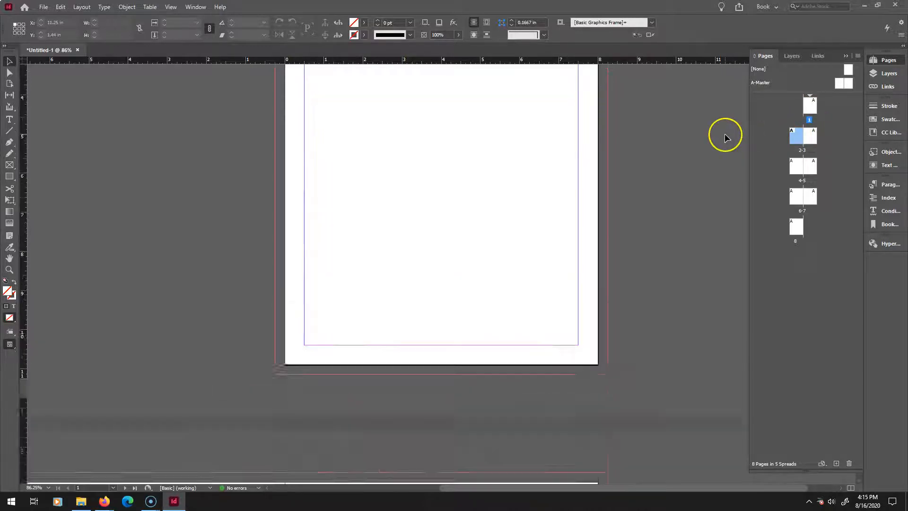
double_click(814, 105)
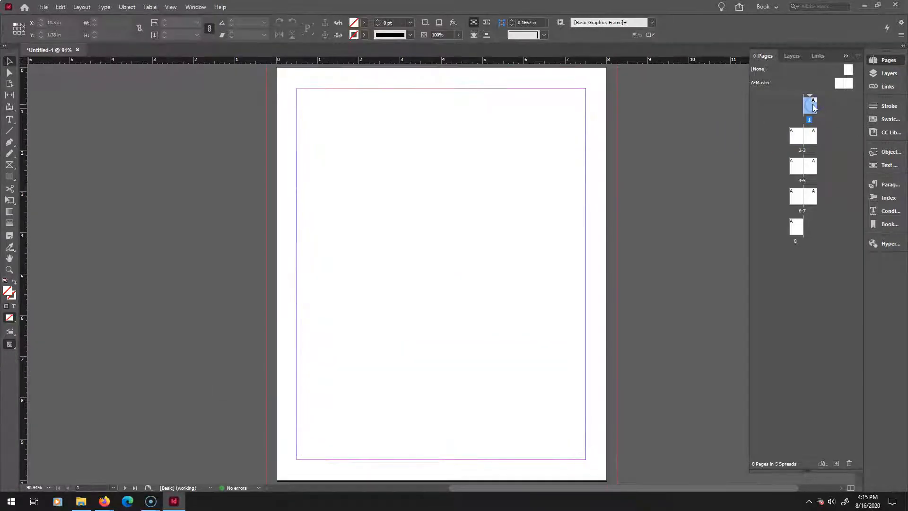
Toggle Facing Pages off and back on in Document Setup with Preview enabled, then confirm the dialog.
scroll(623, 154, "down", 5)
scroll(623, 160, "down", 3)
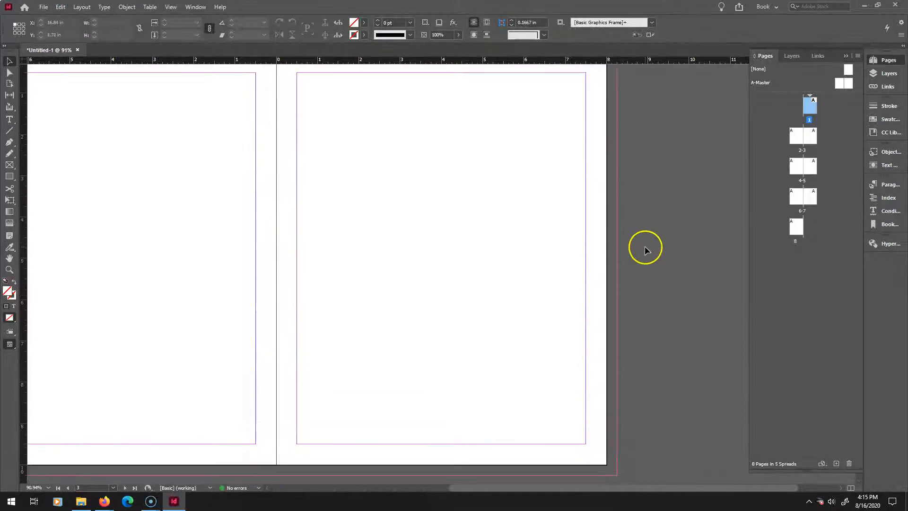
key("ctrl+minus")
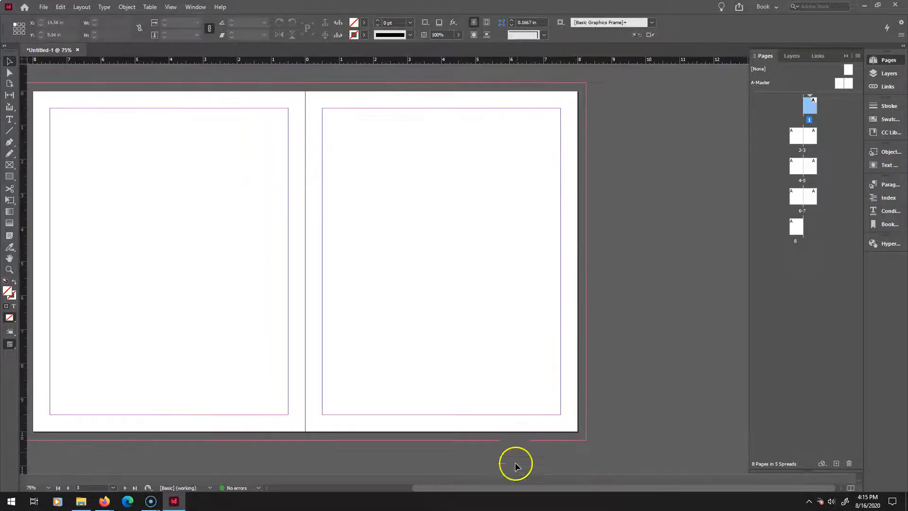
left_click_drag(507, 487, 461, 483)
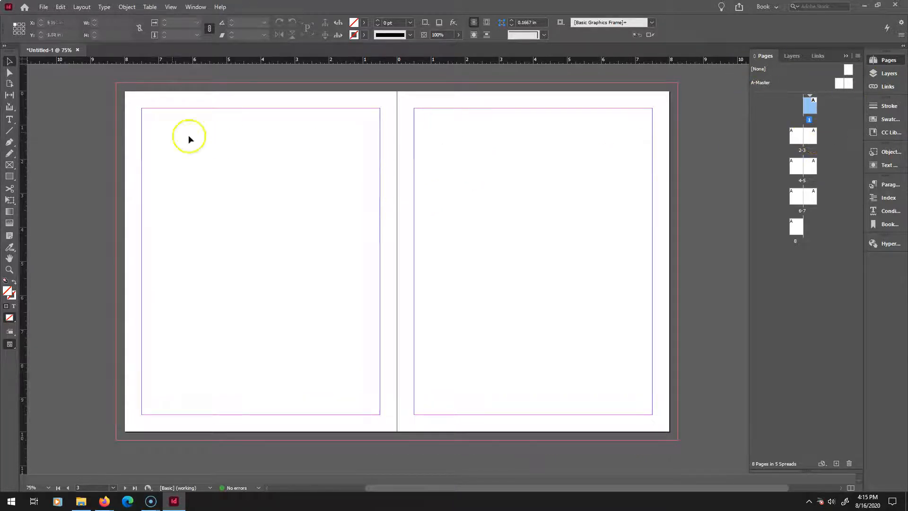
left_click(61, 7)
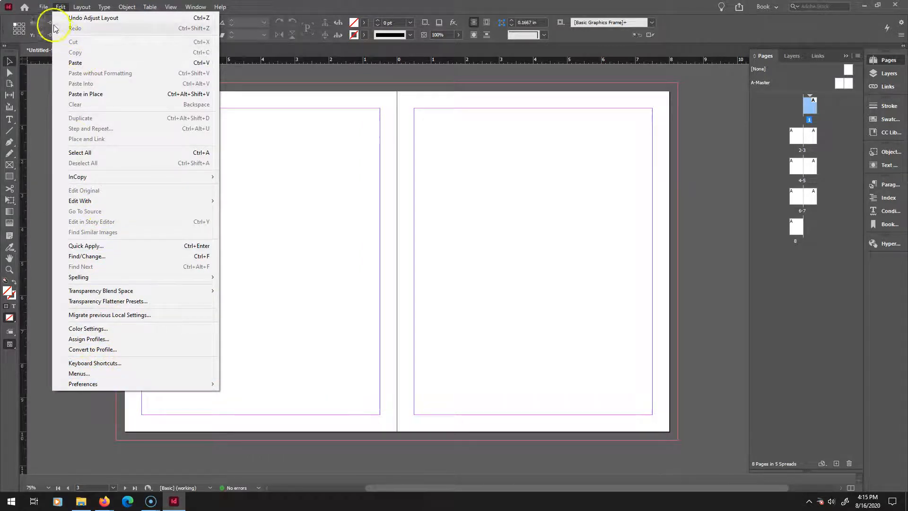
mouse_move(43, 6)
left_click(89, 253)
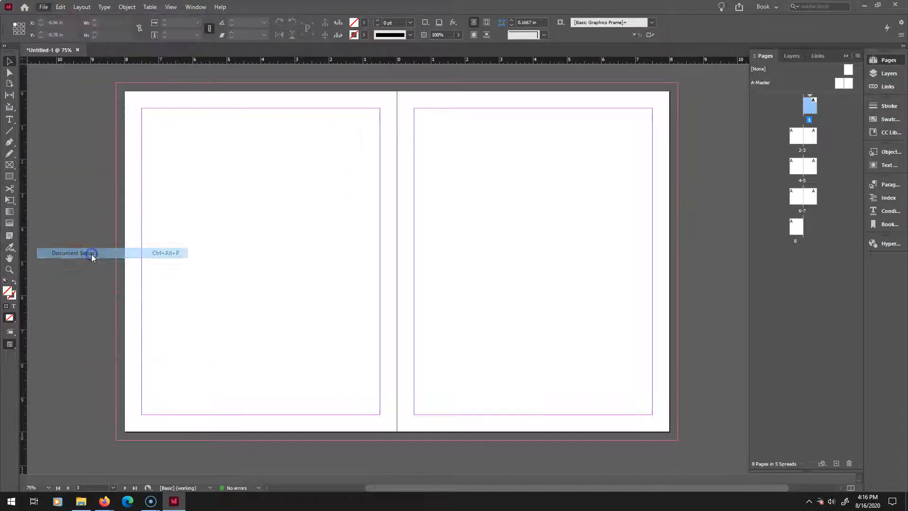
left_click(471, 165)
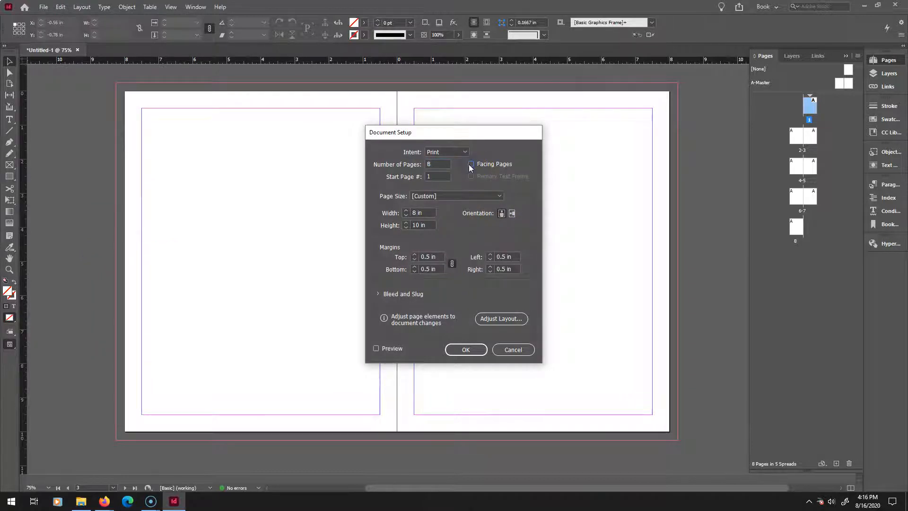
left_click(377, 348)
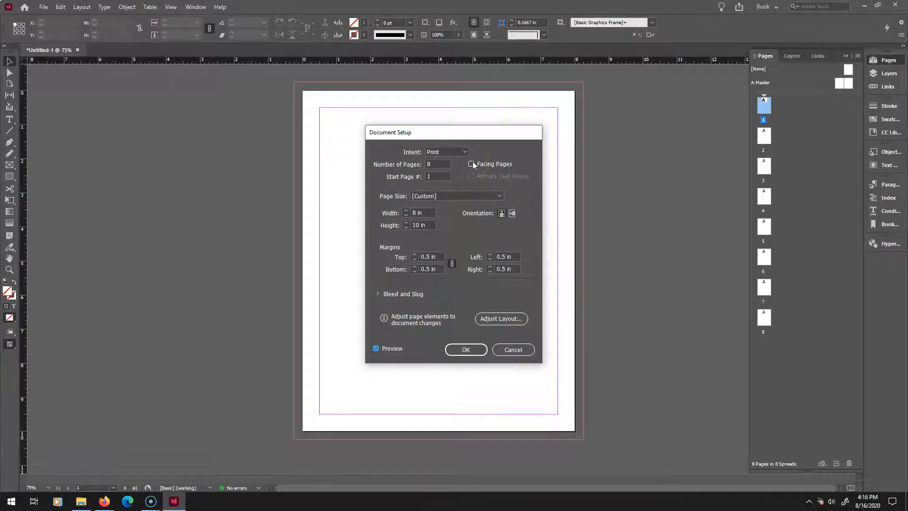
left_click(473, 162)
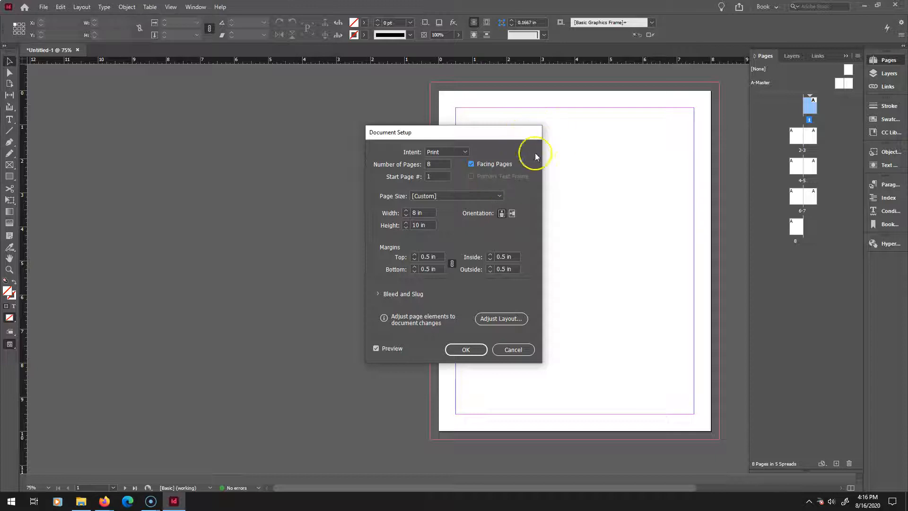
left_click(472, 165)
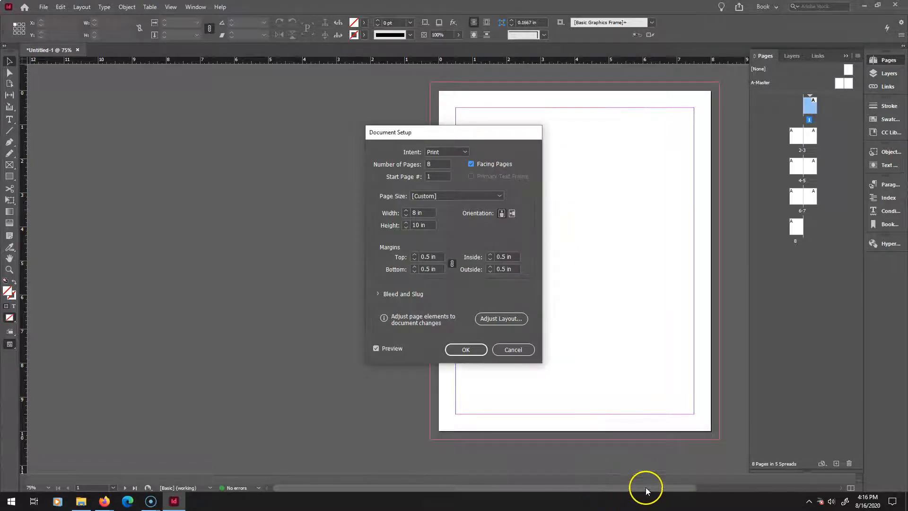
left_click(471, 164)
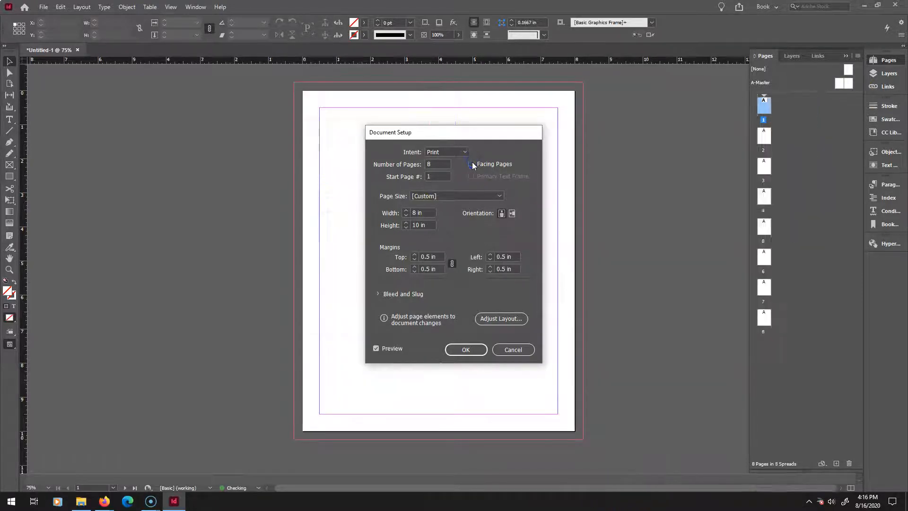
left_click(472, 163)
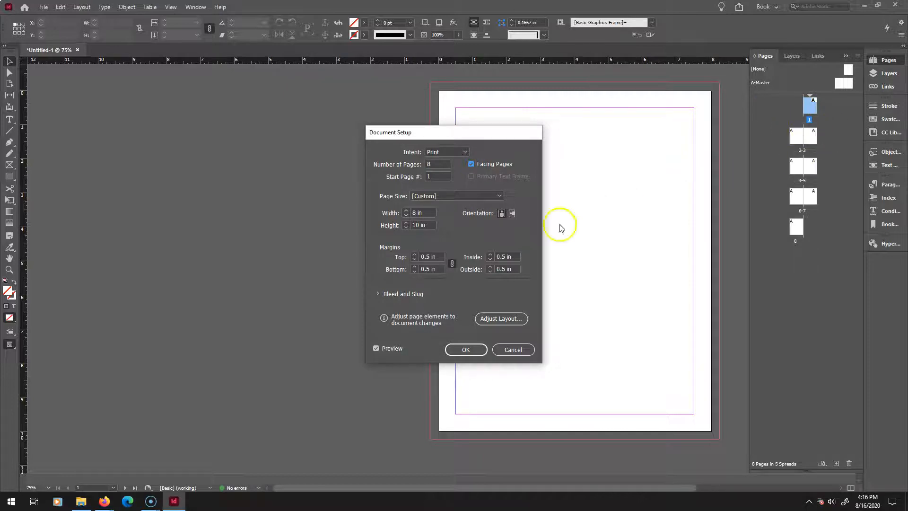
left_click(466, 352)
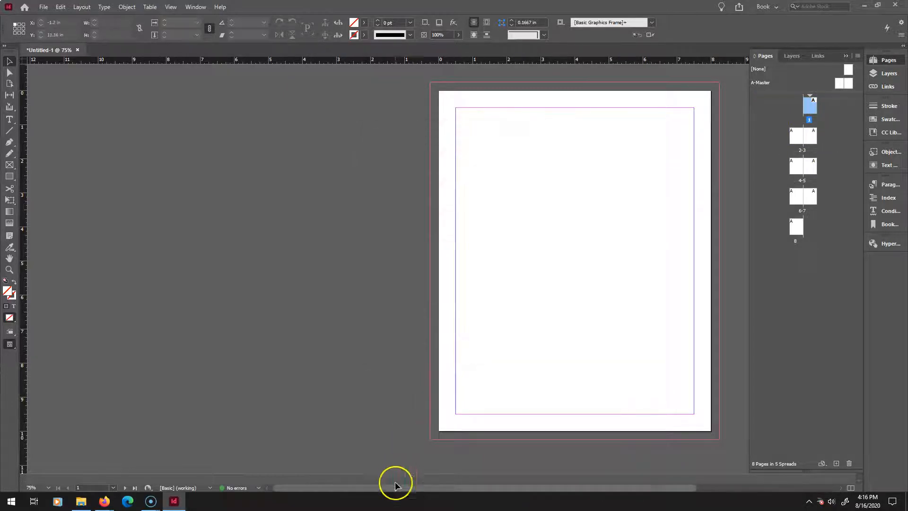
Open A-Master and create a second master spread with the default new-master options.
left_click_drag(390, 490, 557, 479)
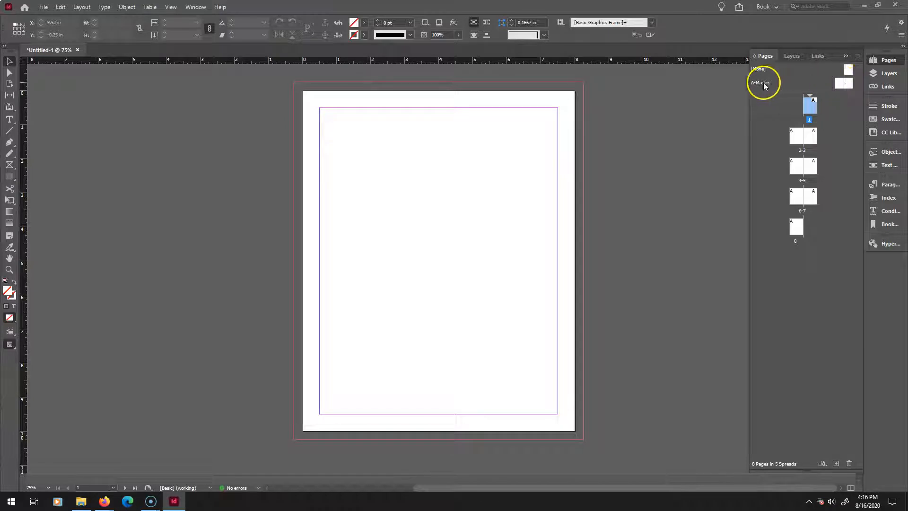
double_click(839, 83)
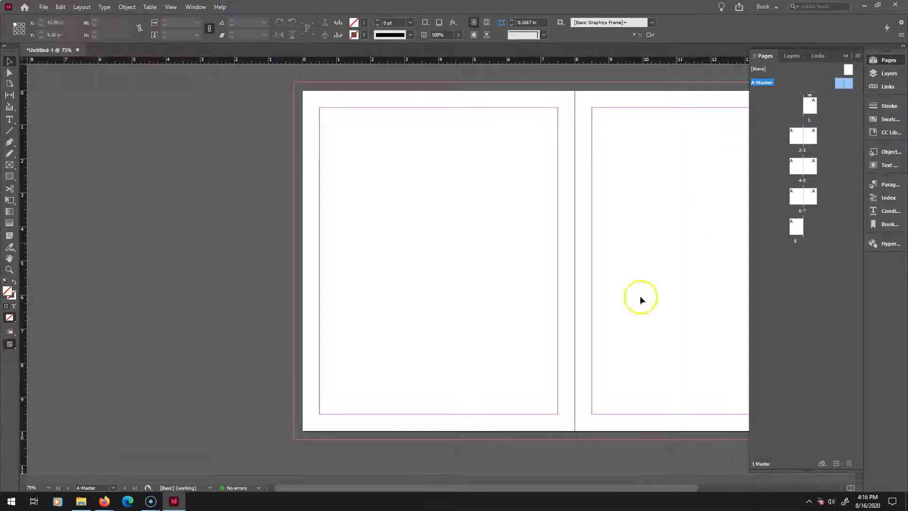
right_click(823, 70)
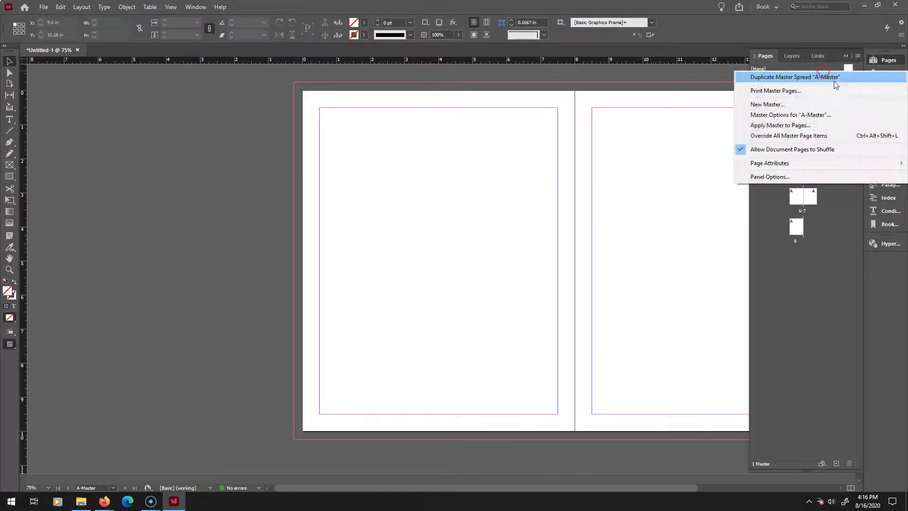
left_click(778, 104)
left_click(533, 201)
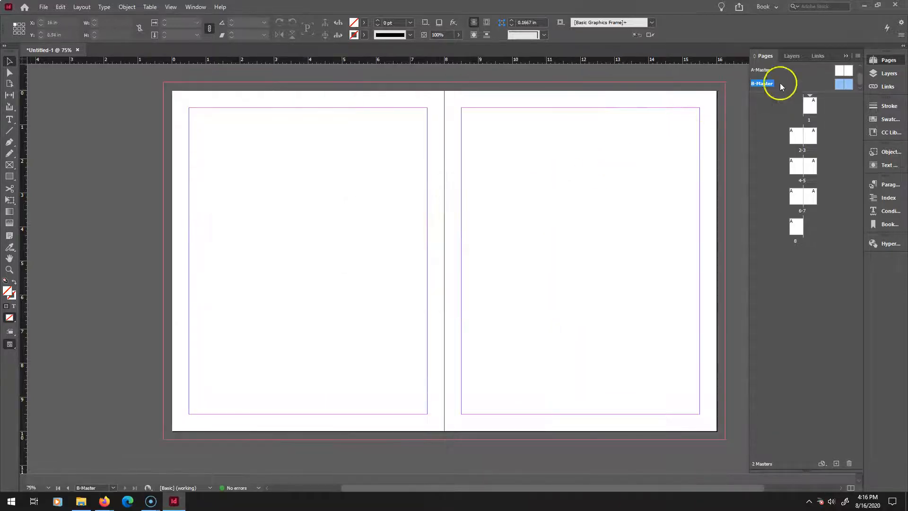
Open A-Master and draw a wide rectangle placeholder frame across the top of its left page margins.
scroll(846, 71, "down", 1)
scroll(825, 78, "up", 1)
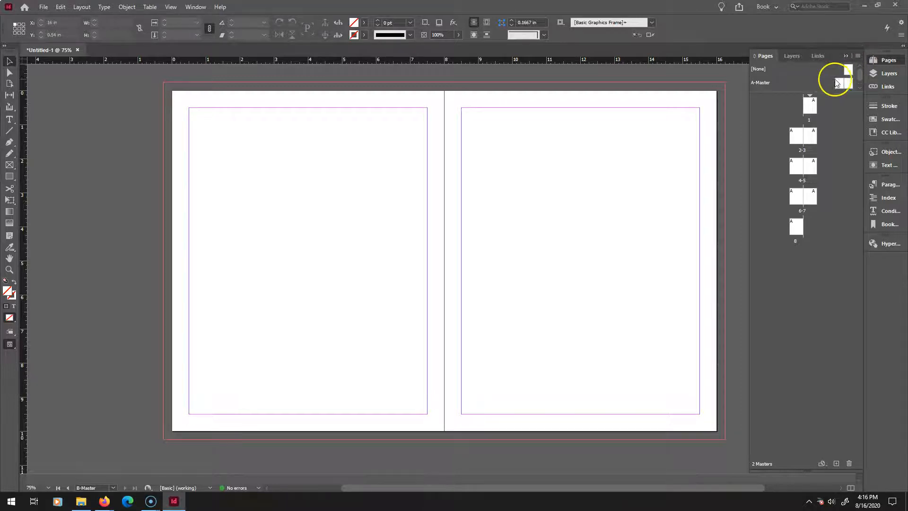
double_click(845, 83)
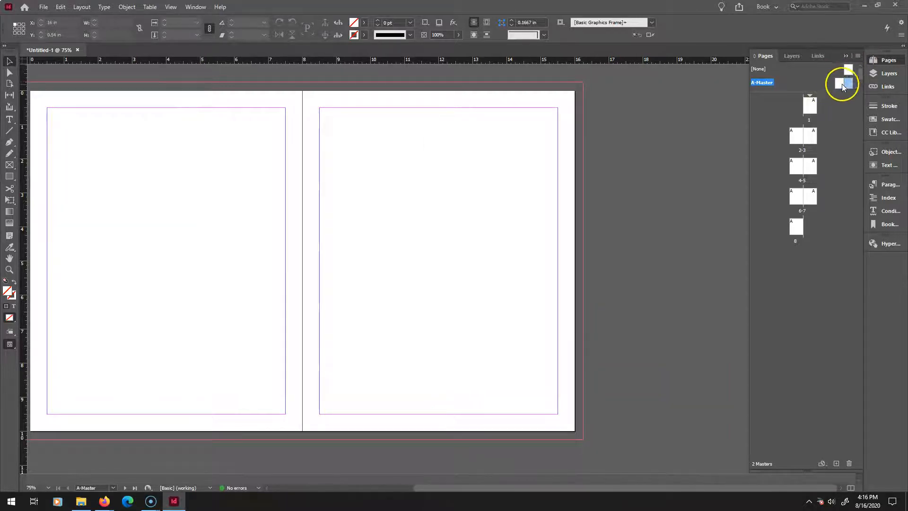
double_click(842, 84)
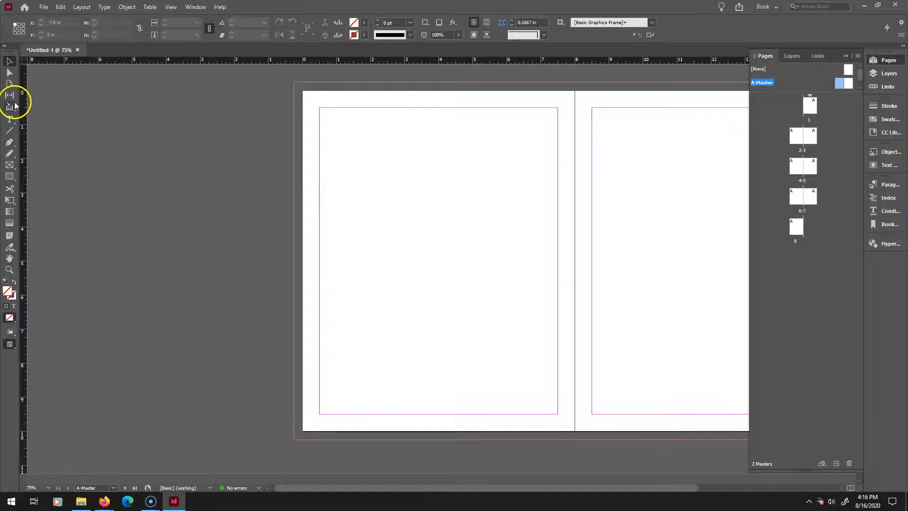
left_click(9, 165)
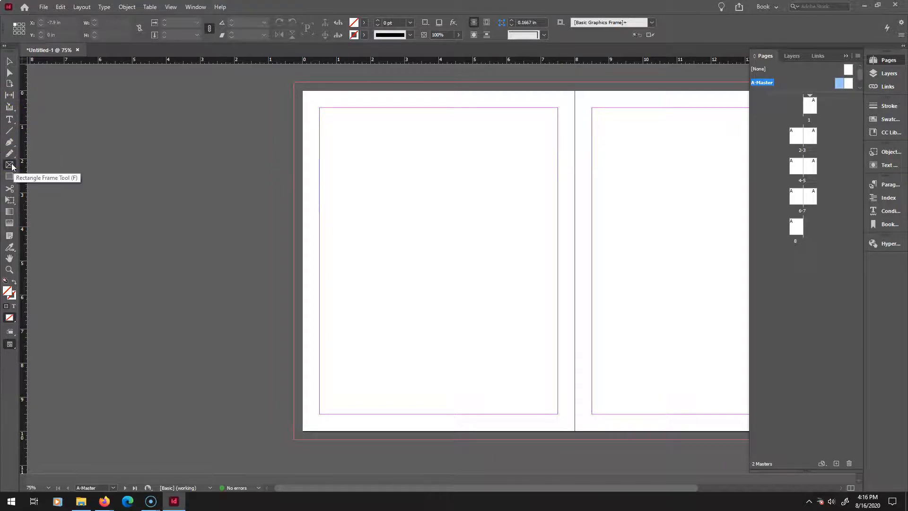
left_click_drag(320, 107, 559, 195)
Draw a grid of three column frames below it, filling the rest of the left page's margin area.
left_click_drag(320, 201, 556, 414)
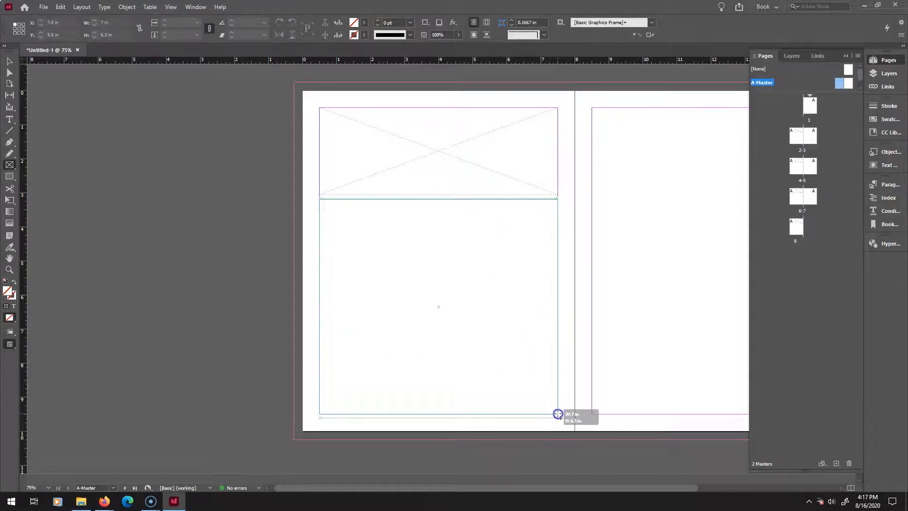
key("Right")
key("Right")
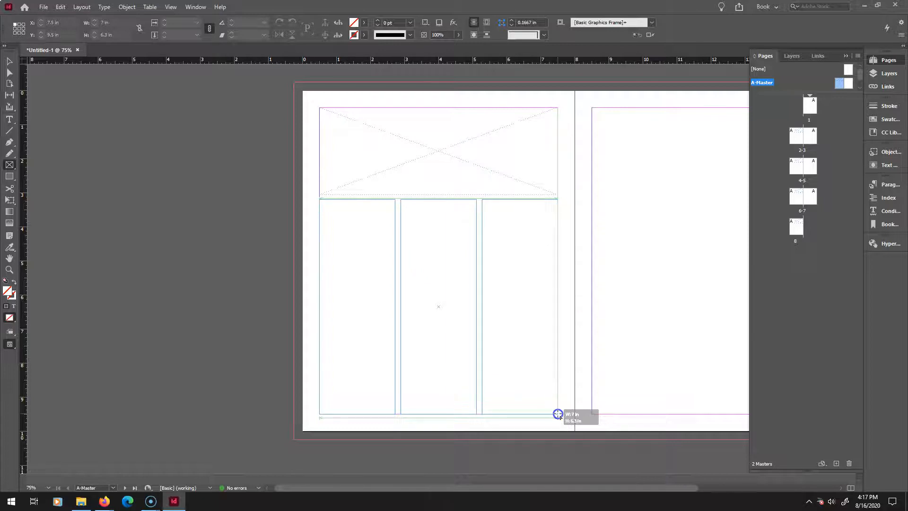
key("Left")
key("Left")
key("Right")
key("Right")
key("Up")
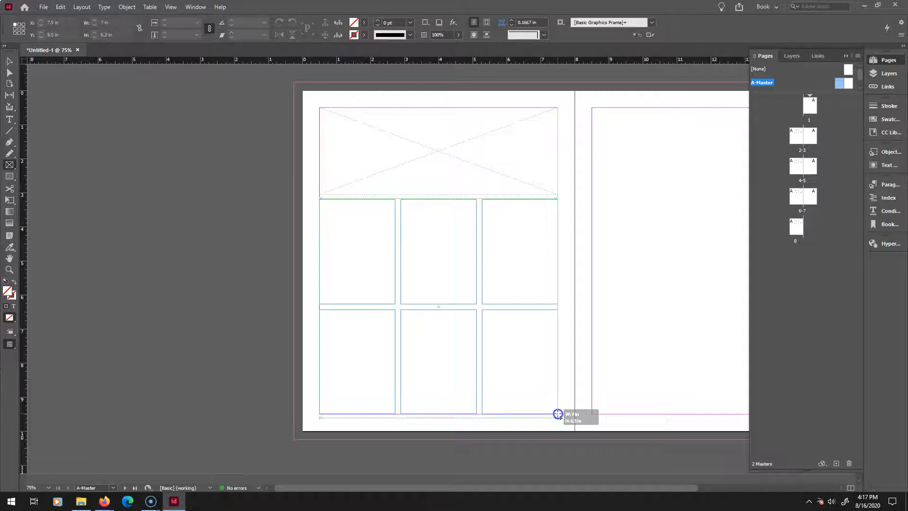
key("Down")
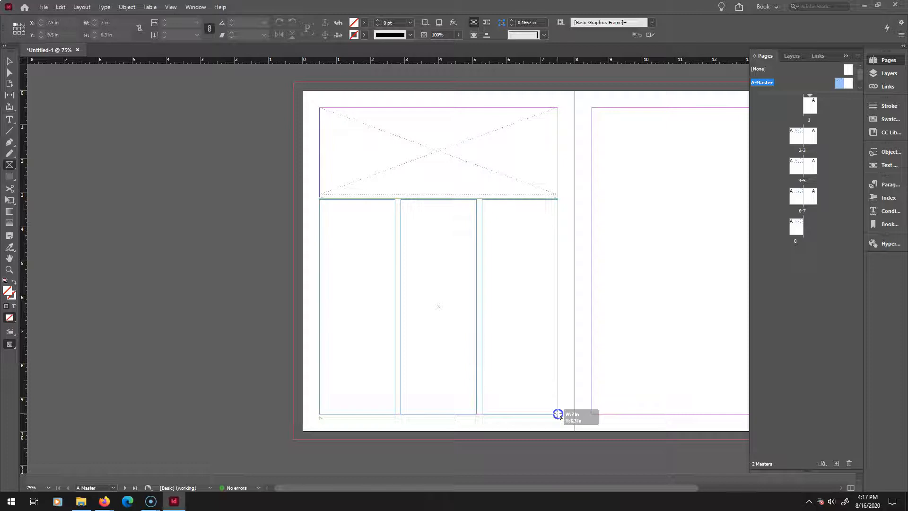
left_click_drag(558, 414, 558, 414)
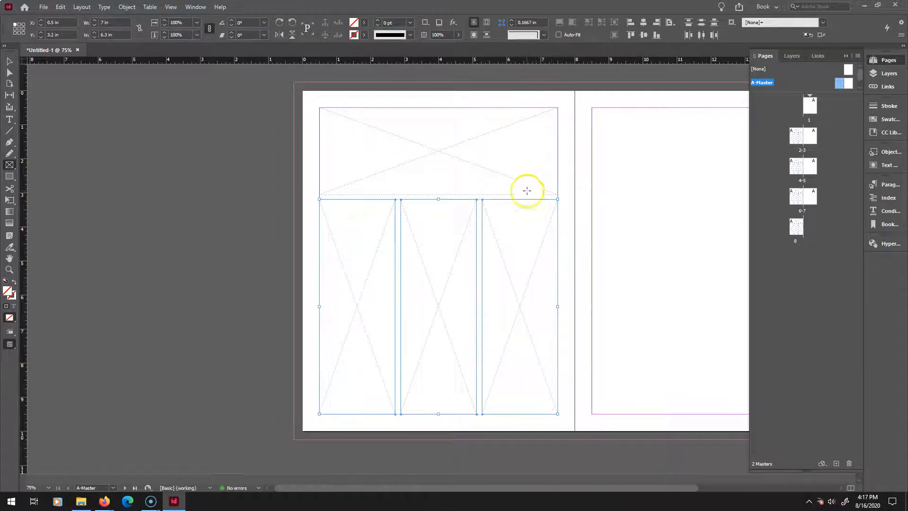
Draw three full-height column frames filling the margin area of A-Master's right page.
left_click_drag(538, 487, 601, 487)
left_click_drag(469, 108, 706, 416)
key("Right")
key("Right")
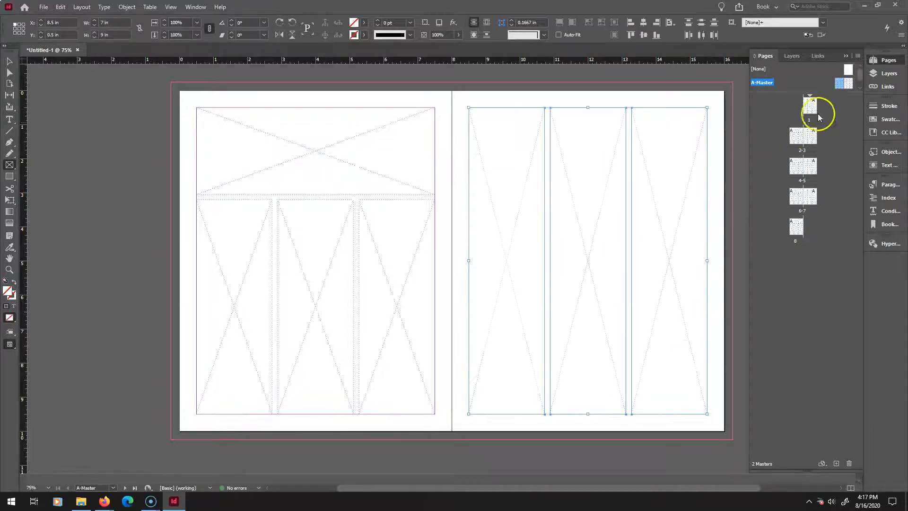
Open B-Master and draw three full-height column frames filling its left page's margins.
scroll(847, 85, "down", 1)
double_click(848, 84)
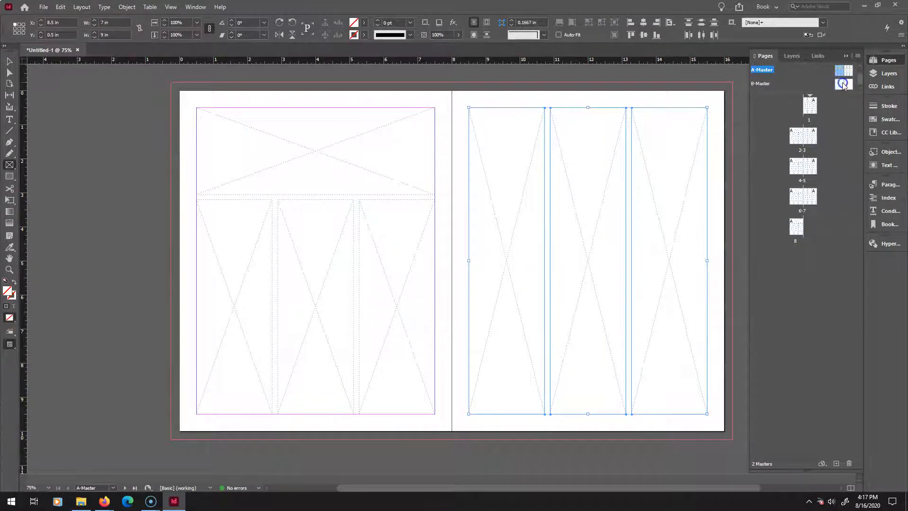
left_click_drag(196, 108, 435, 415)
key("Right")
key("Right")
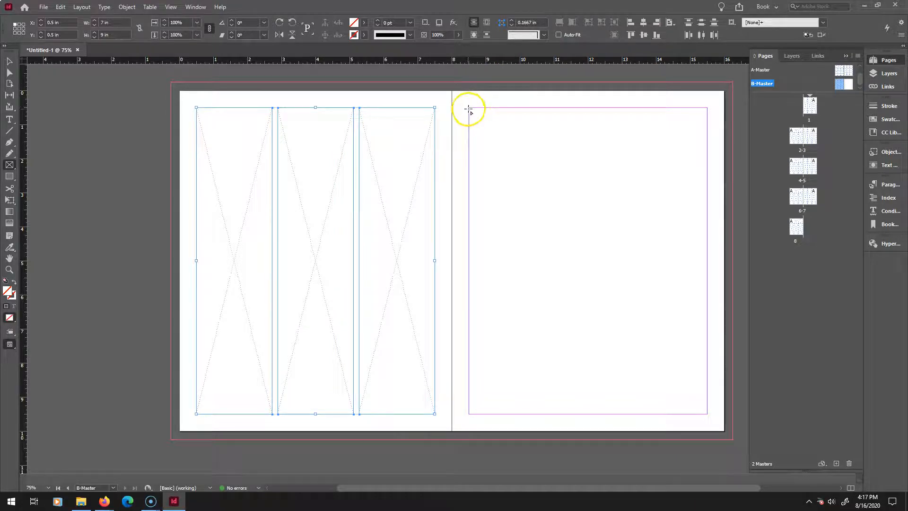
Draw three full-height column frames filling B-Master's right page margins, then return to the Selection tool.
left_click_drag(468, 108, 707, 415)
key("Right")
key("Right")
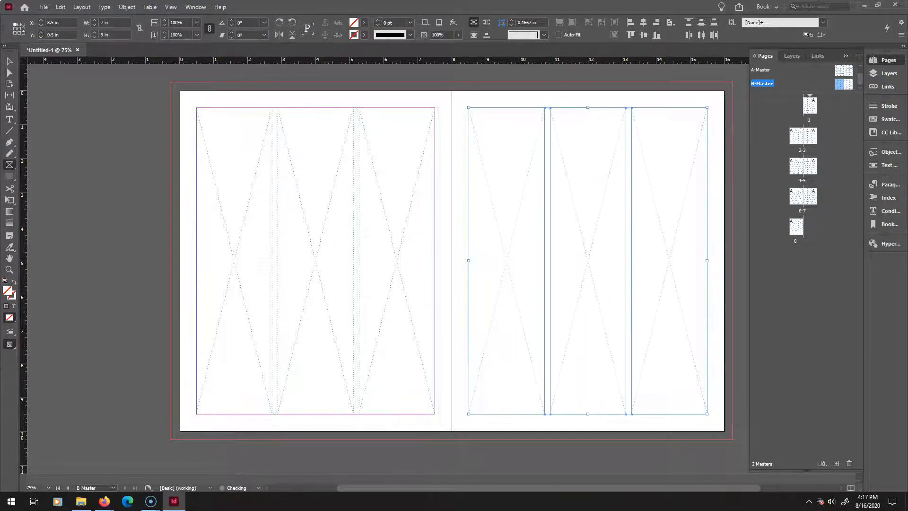
left_click(9, 61)
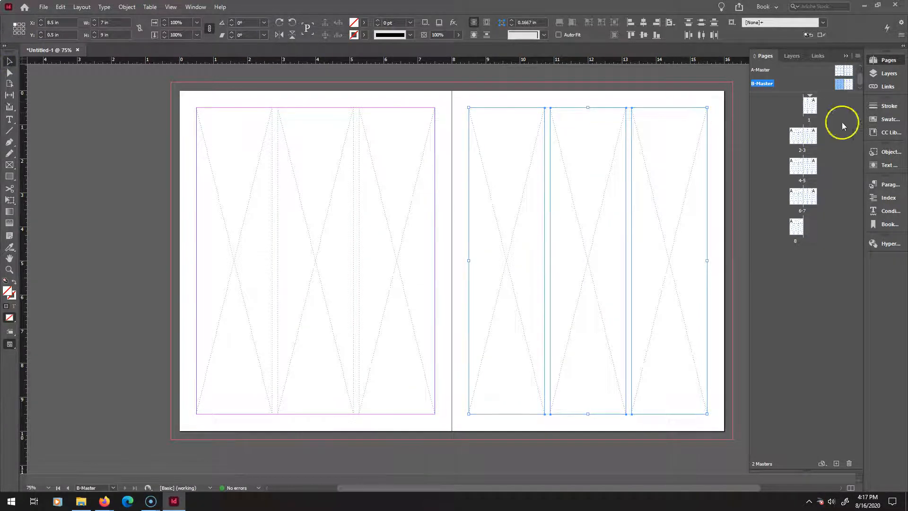
Go to page 1 and apply A-Master to page 1.
double_click(811, 105)
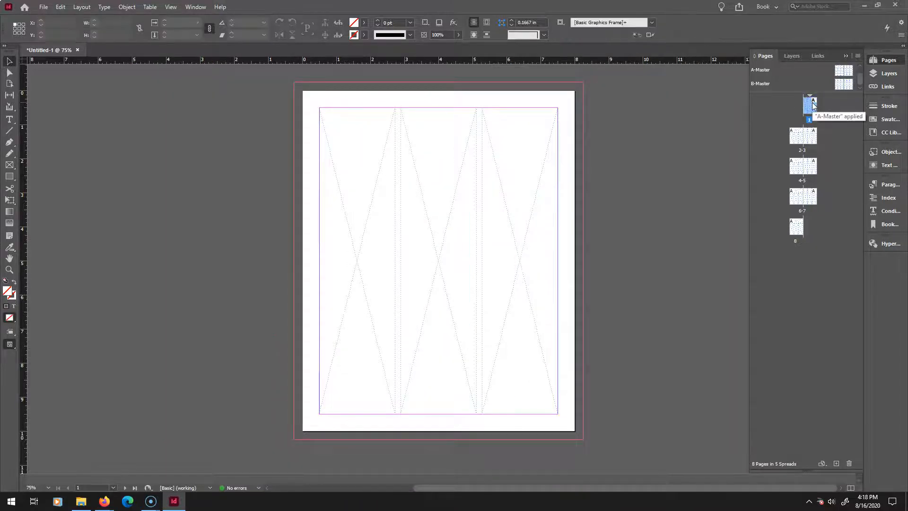
right_click(812, 105)
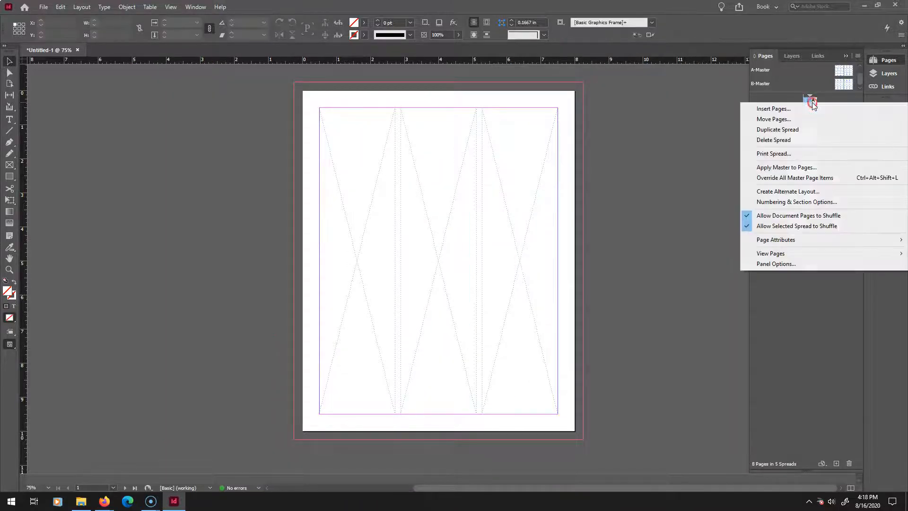
left_click(795, 169)
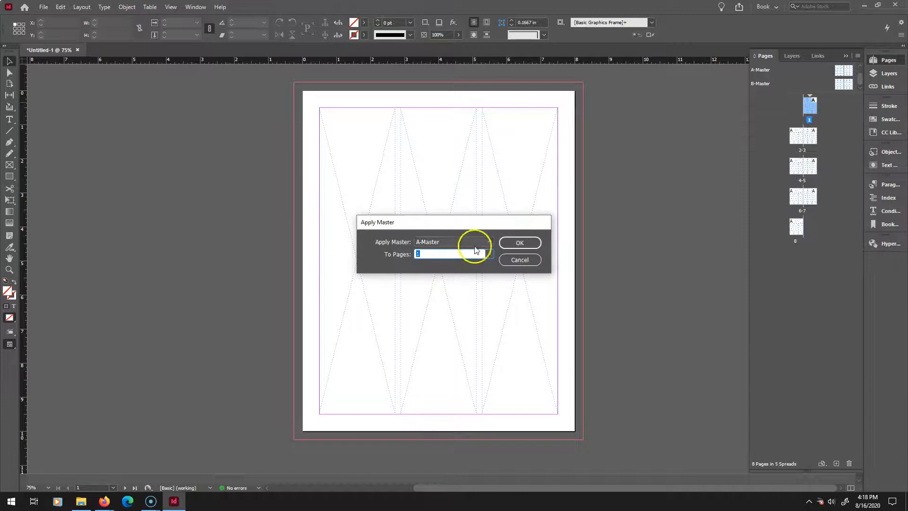
left_click(489, 241)
left_click(488, 242)
left_click(532, 243)
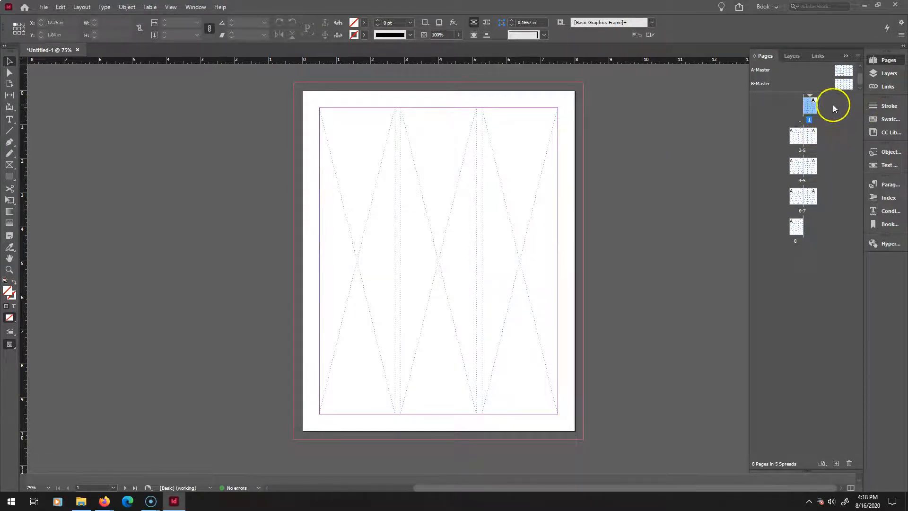
scroll(853, 79, "up", 1)
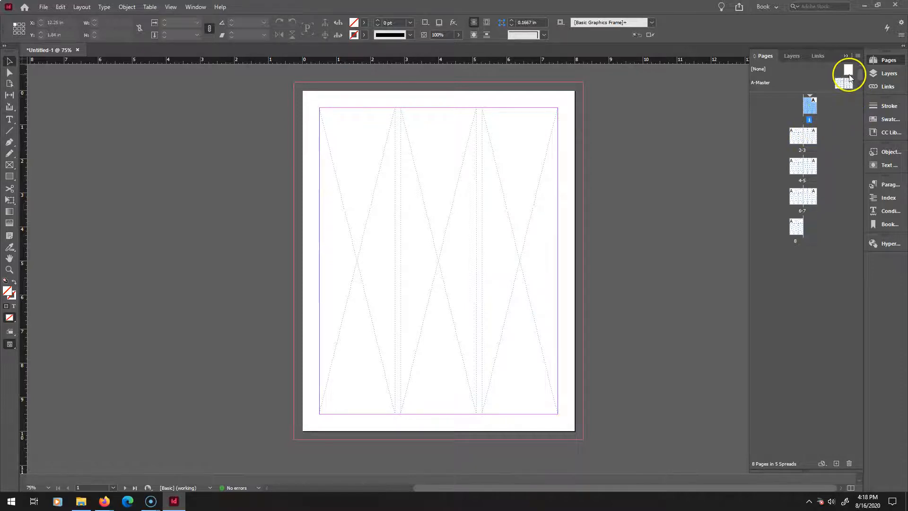
left_click_drag(849, 74, 849, 75)
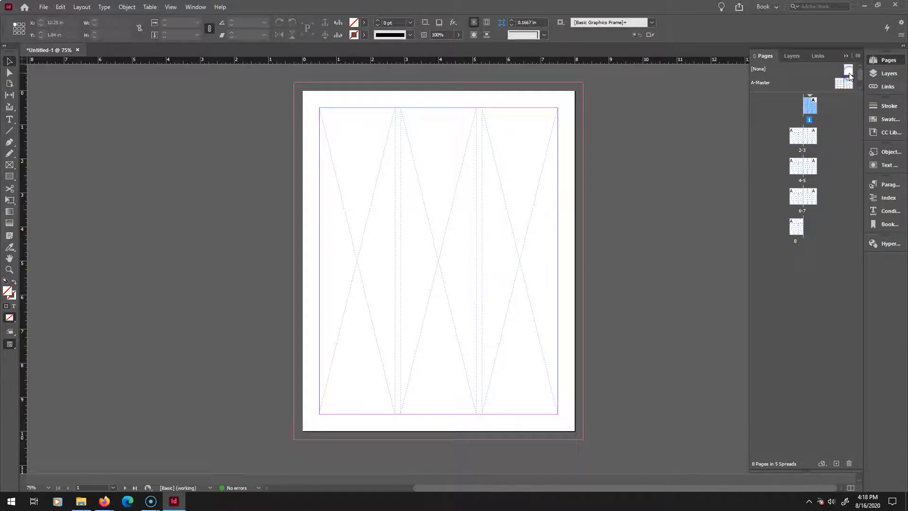
right_click(850, 76)
left_click(798, 70)
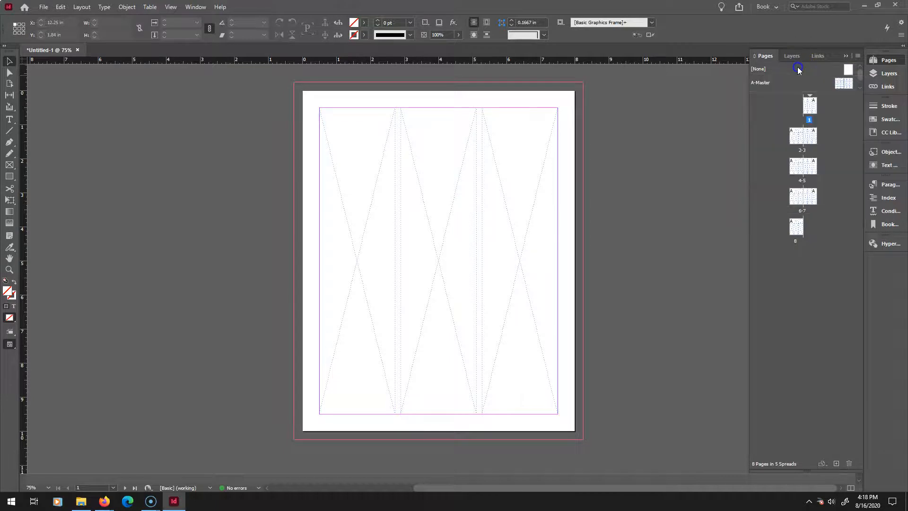
Open A-Master and inspect the column frames on its right page.
double_click(845, 80)
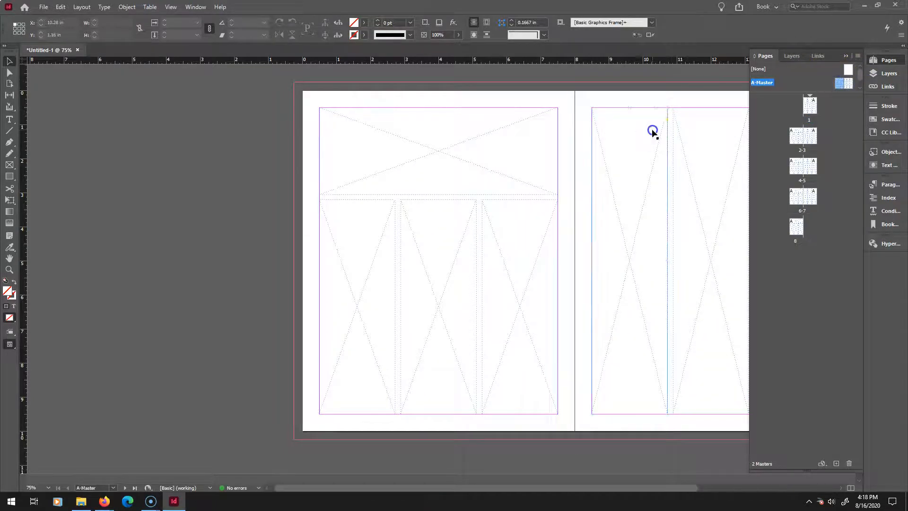
left_click(652, 131)
left_click_drag(595, 488, 691, 484)
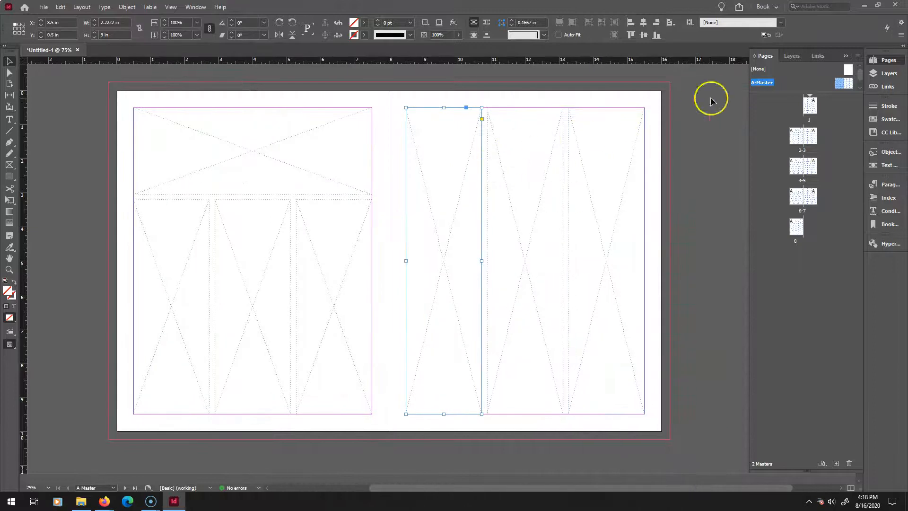
left_click(686, 104)
left_click_drag(705, 77, 467, 326)
left_click(725, 137)
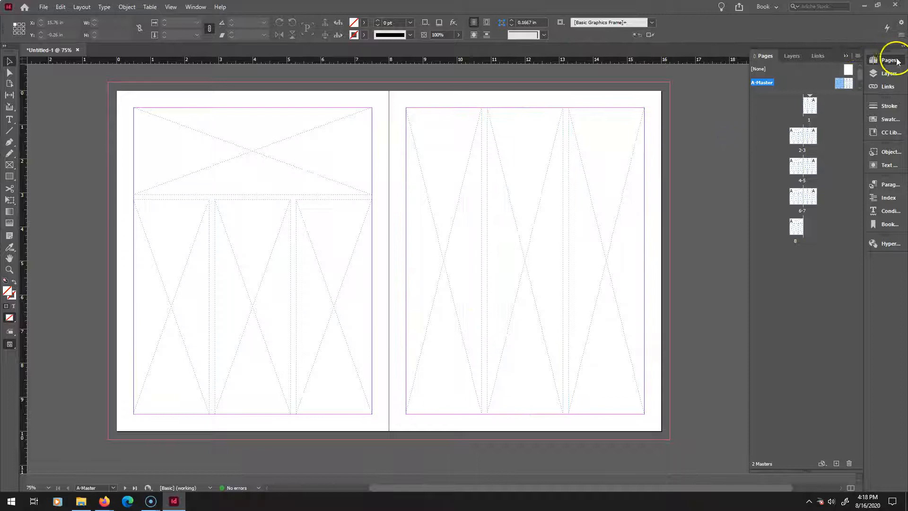
Create a new two-page master with default settings, C-Master.
right_click(808, 76)
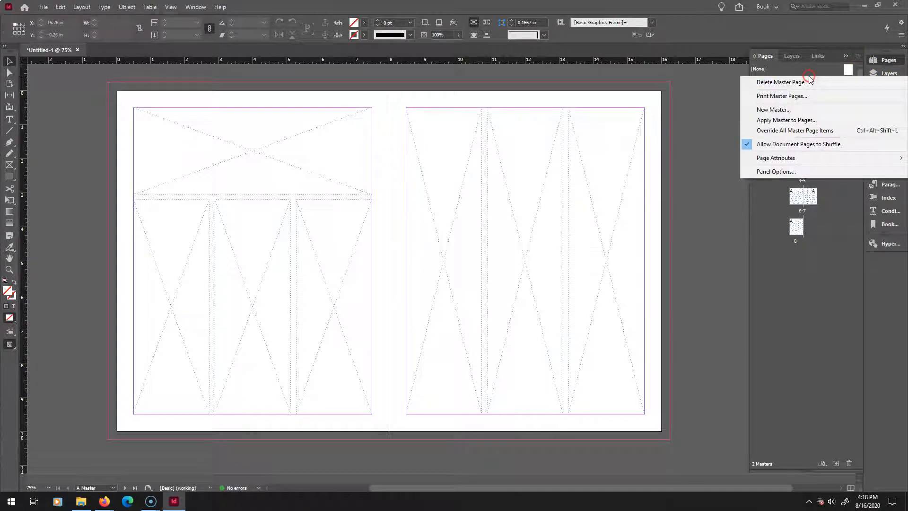
left_click(789, 112)
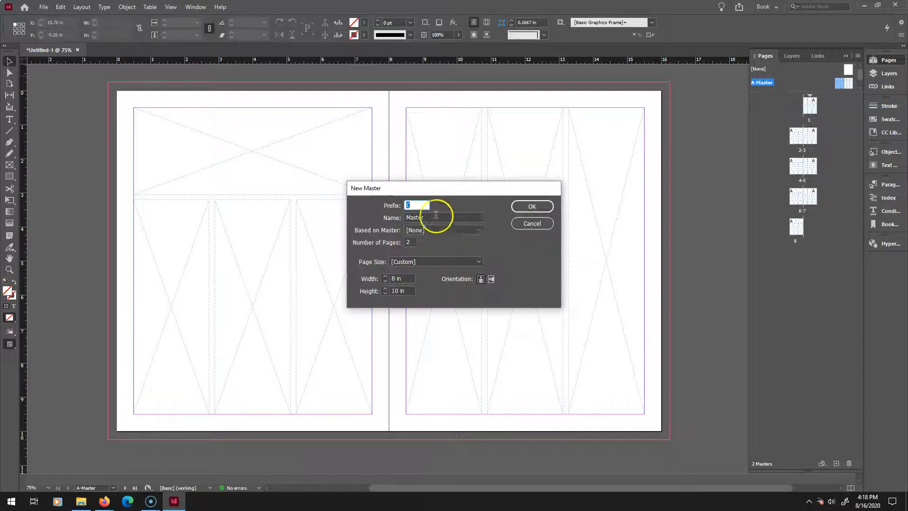
left_click(531, 206)
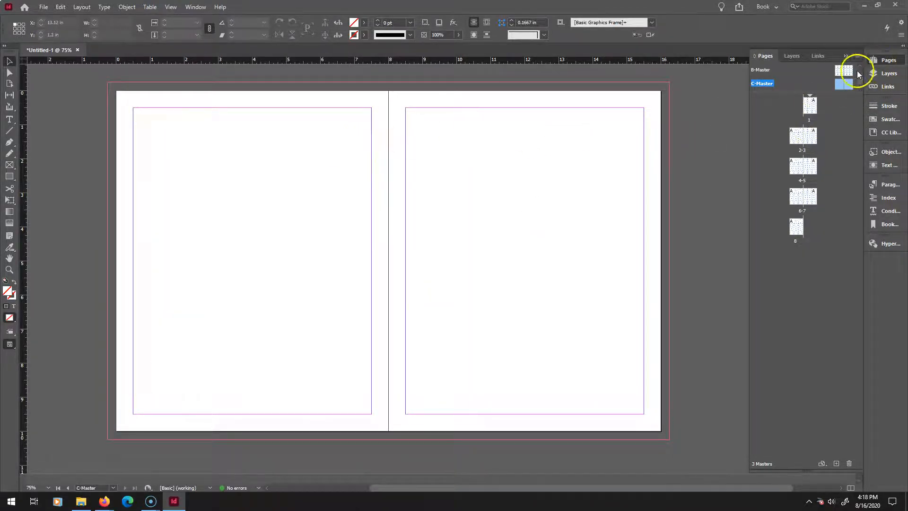
Copy the frame layout from A-Master's left page and paste it in place on C-Master.
double_click(850, 83)
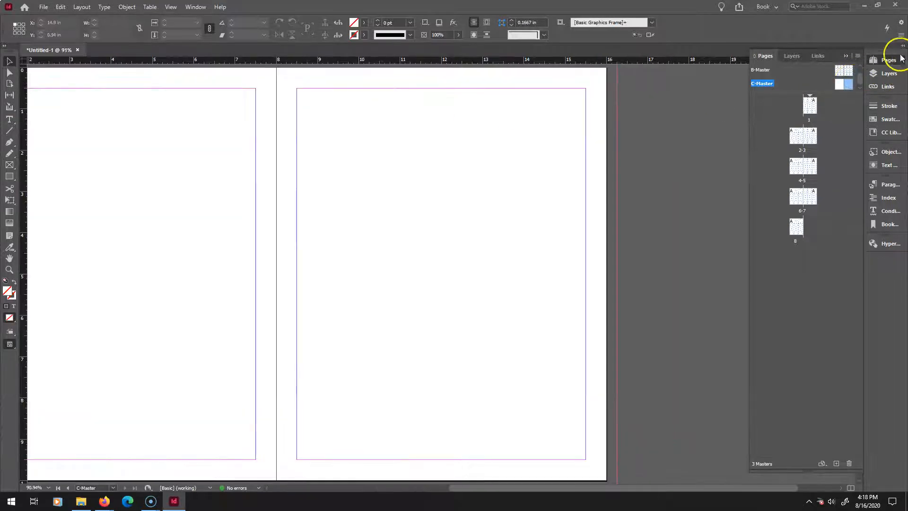
left_click(848, 72)
scroll(849, 72, "up", 1)
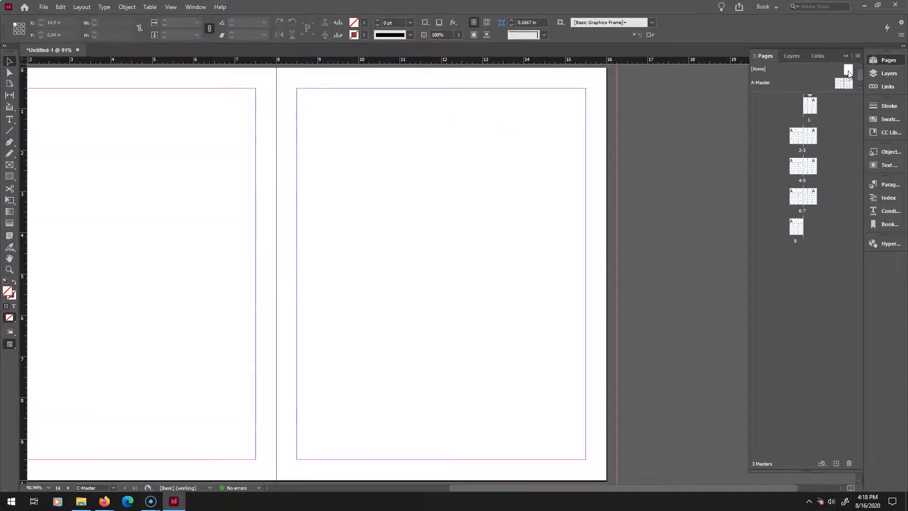
double_click(845, 83)
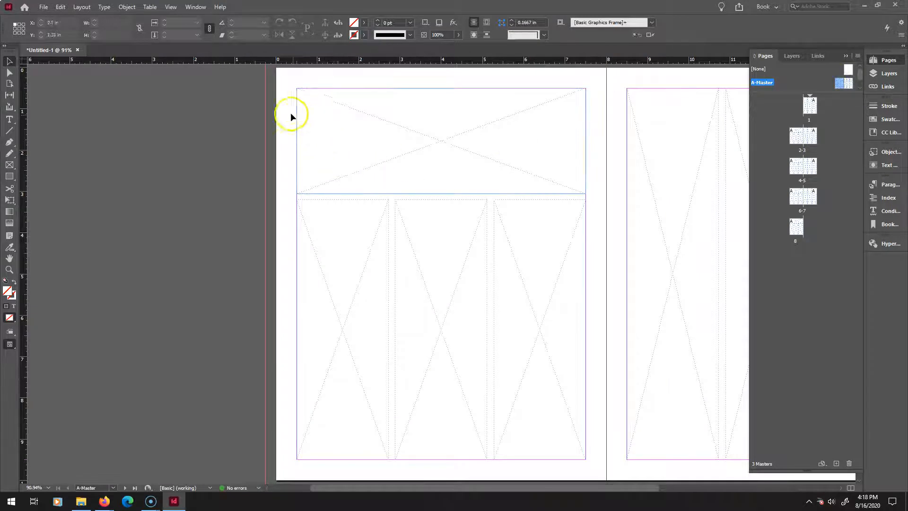
left_click_drag(283, 81, 567, 423)
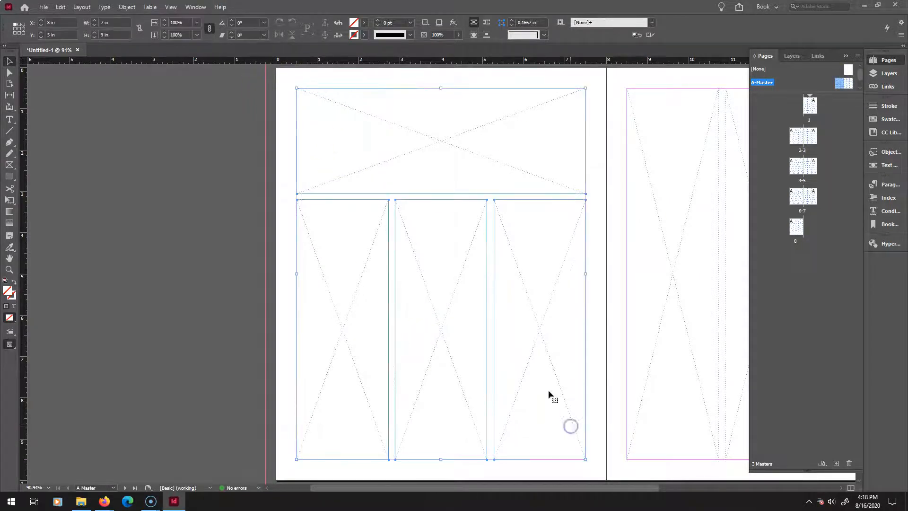
scroll(844, 78, "down", 1)
double_click(850, 84)
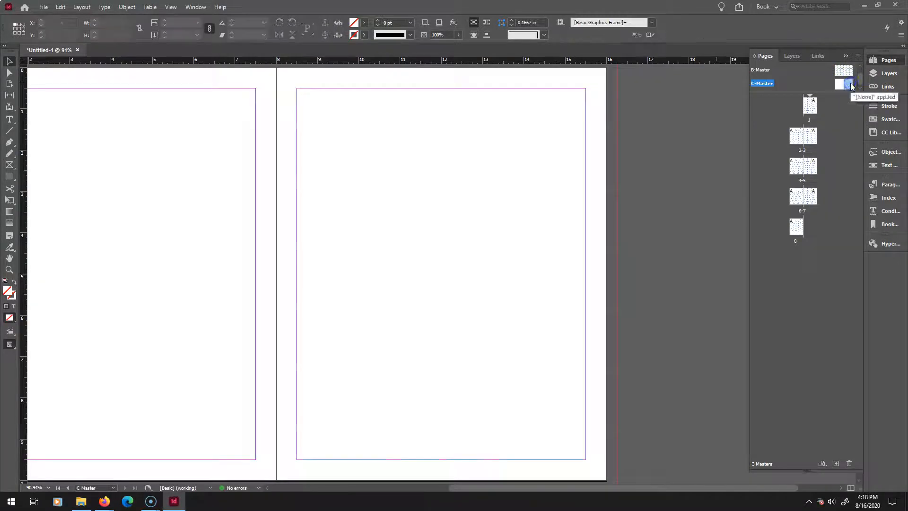
right_click(483, 152)
left_click(511, 171)
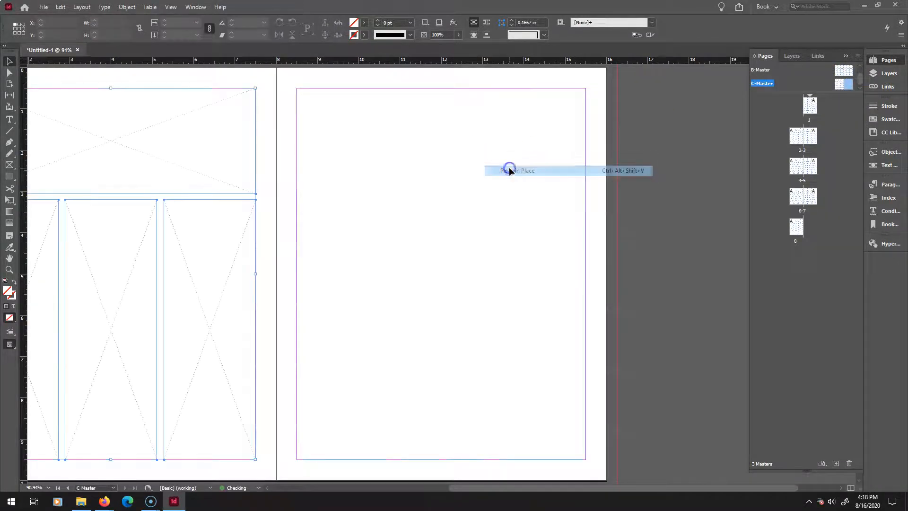
Duplicate the pasted frames onto C-Master's right page so both pages share the layout.
left_click_drag(286, 144, 42, 282)
left_click_drag(119, 170, 412, 168)
key("ctrl+z")
left_click(206, 213)
mouse_move(210, 215)
left_mouse_down()
mouse_move(292, 239)
mouse_move(574, 235)
mouse_move(540, 220)
left_mouse_up()
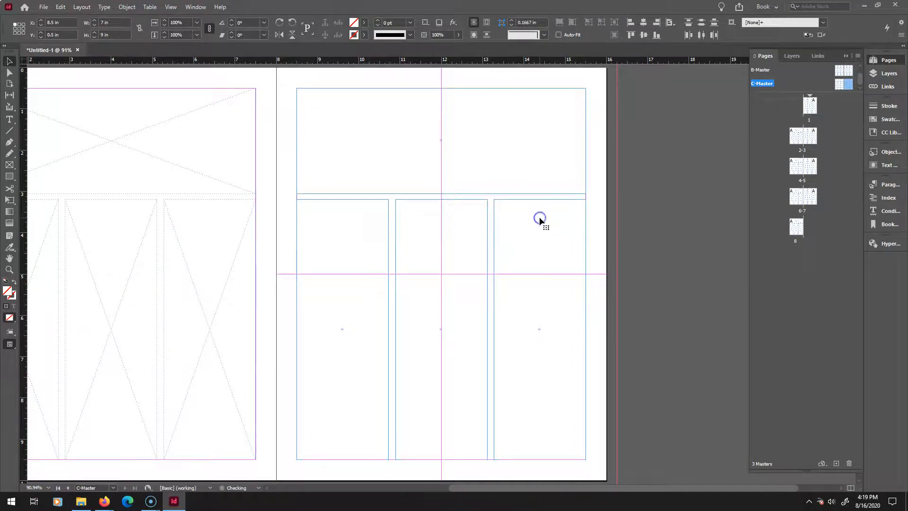
left_click(701, 189)
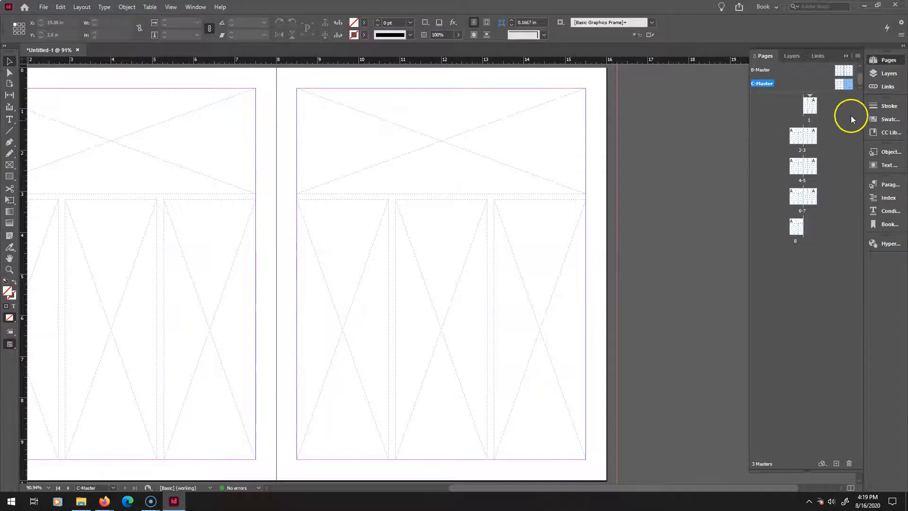
Apply C-Master to page 1.
double_click(810, 107)
scroll(711, 177, "down", 1)
scroll(711, 177, "up", 1)
scroll(711, 177, "up", 1)
scroll(747, 160, "down", 1)
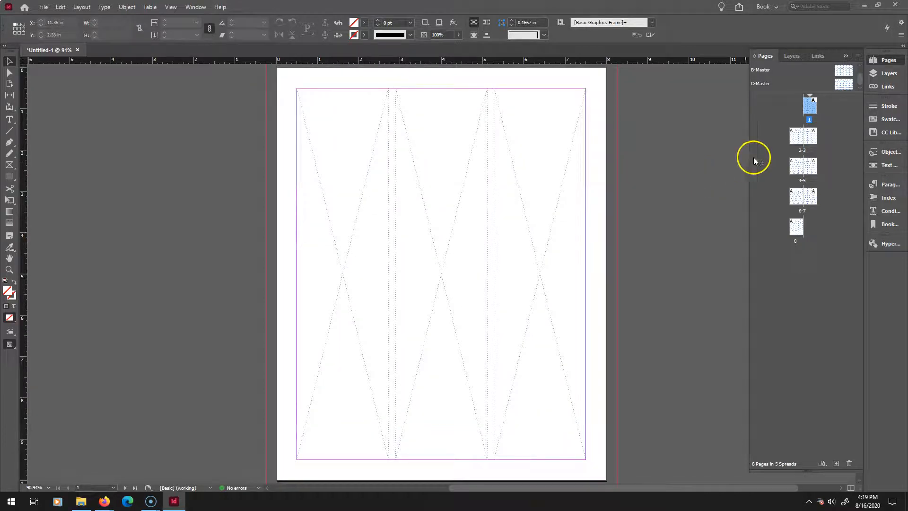
right_click(817, 105)
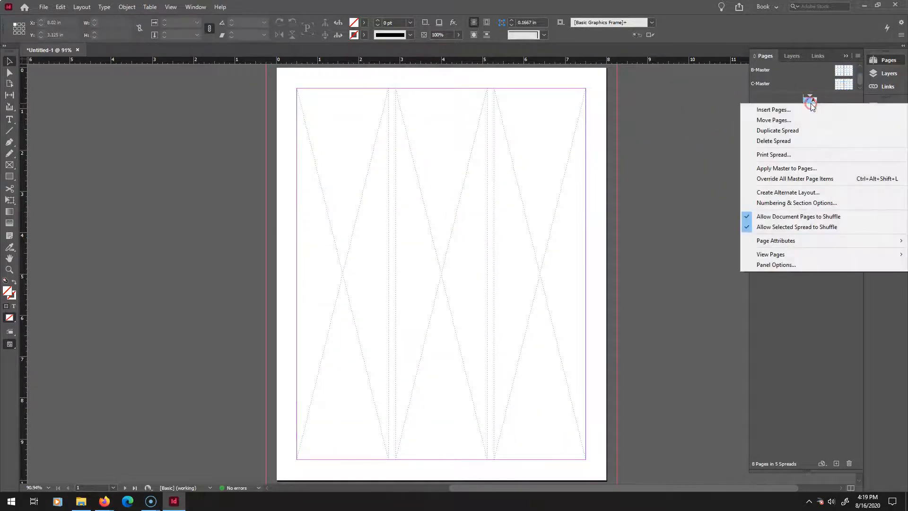
left_click(788, 169)
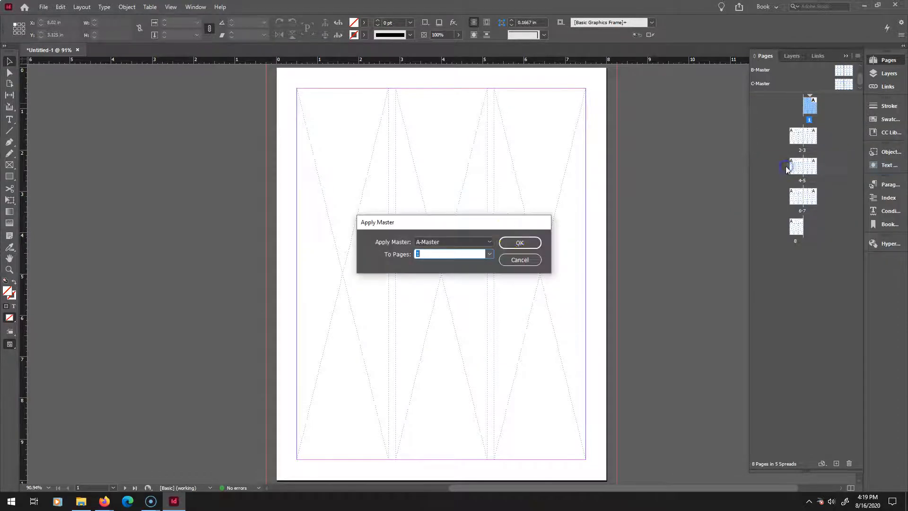
left_click(490, 242)
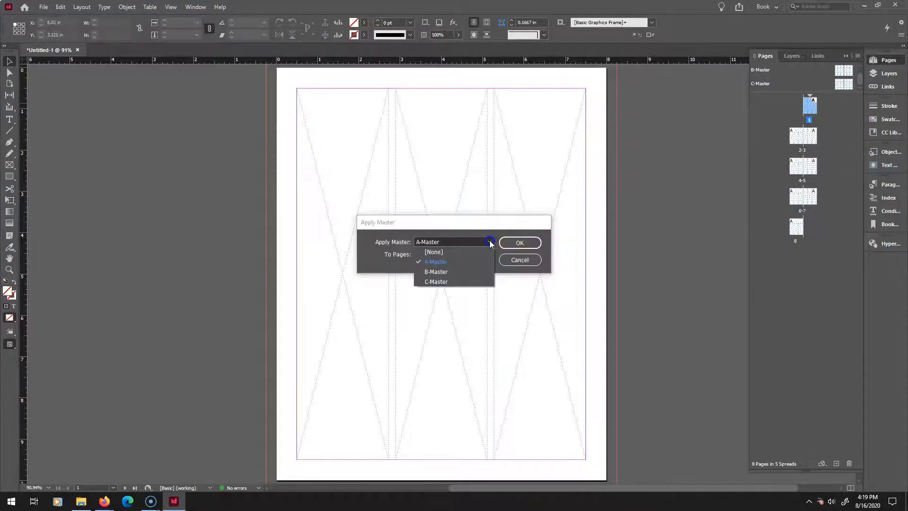
left_click(458, 279)
left_click(526, 242)
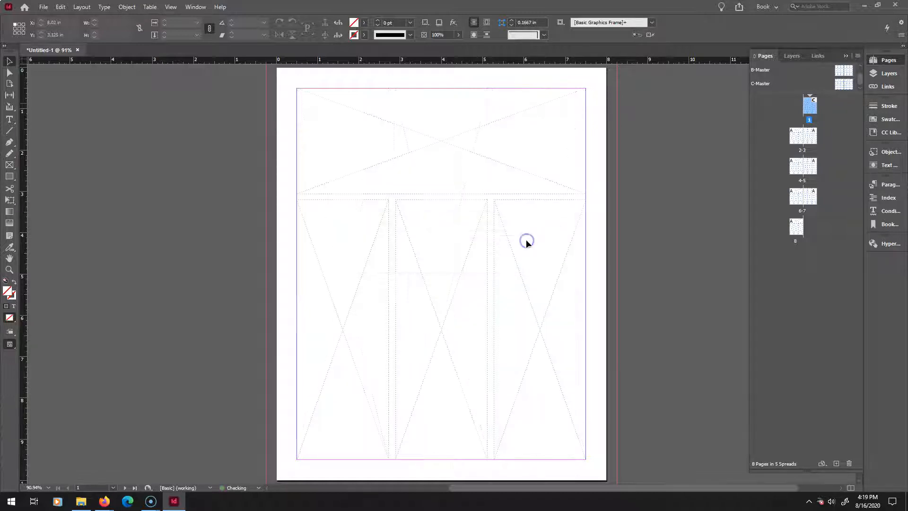
Apply B-Master to page 3.
double_click(792, 141)
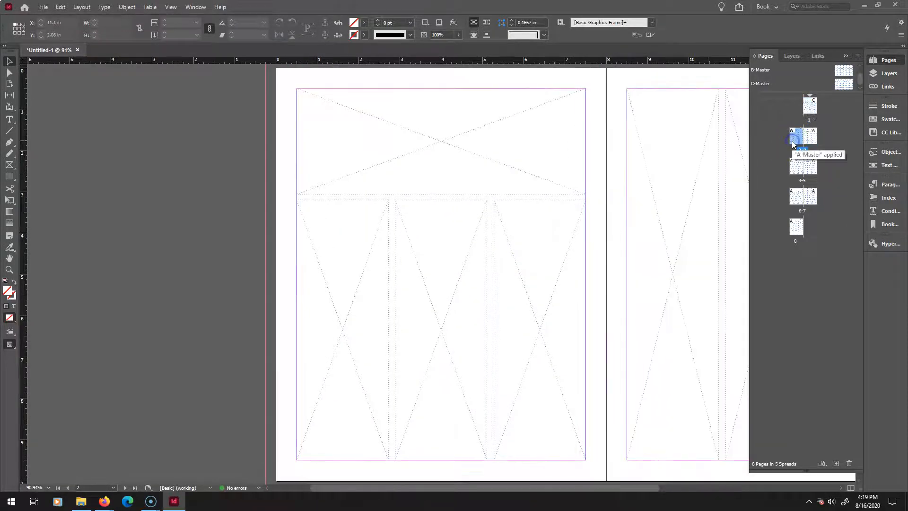
left_click_drag(535, 487, 607, 492)
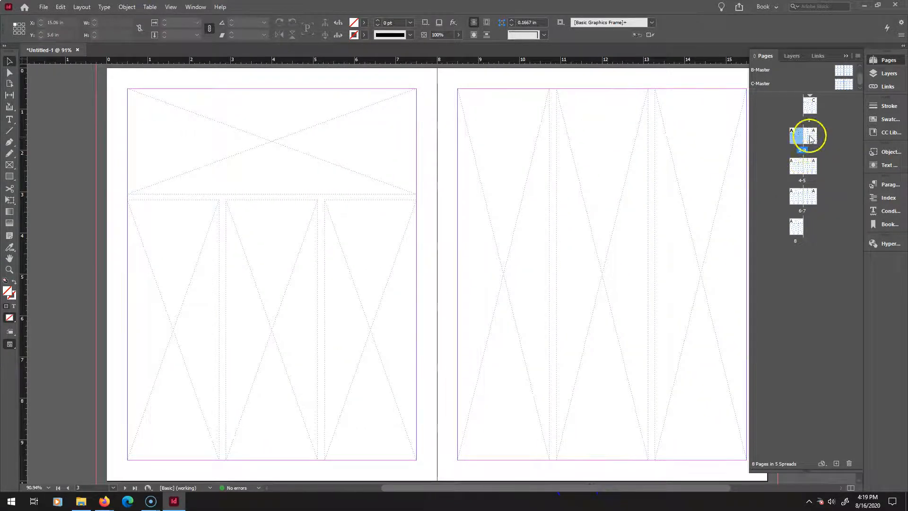
right_click(811, 138)
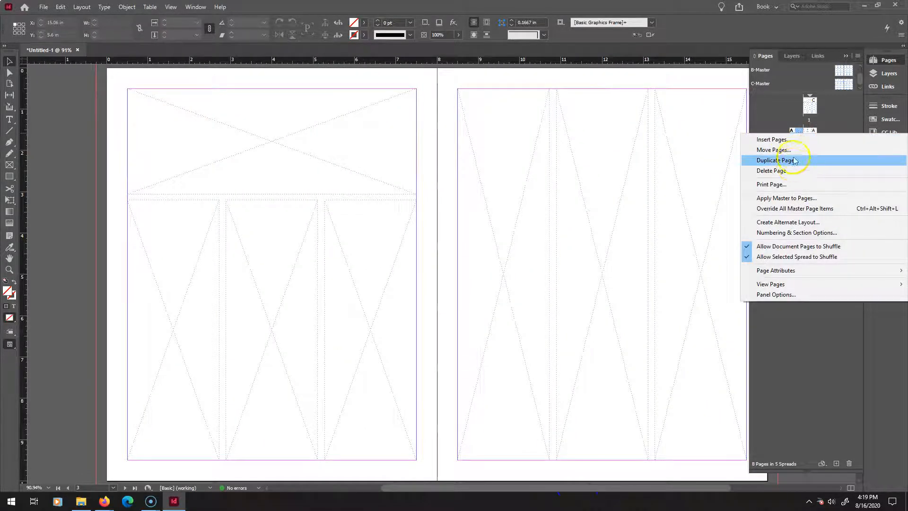
left_click(778, 198)
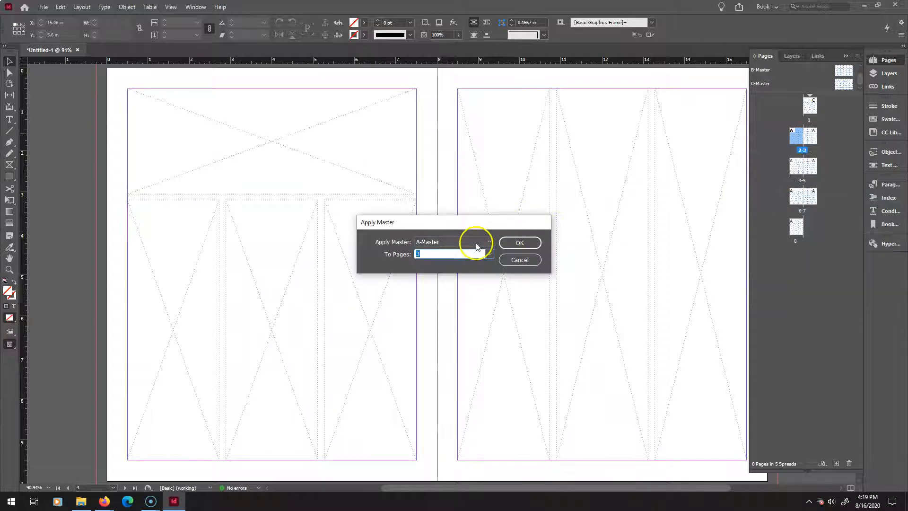
left_click(490, 242)
left_click(466, 271)
left_click(513, 241)
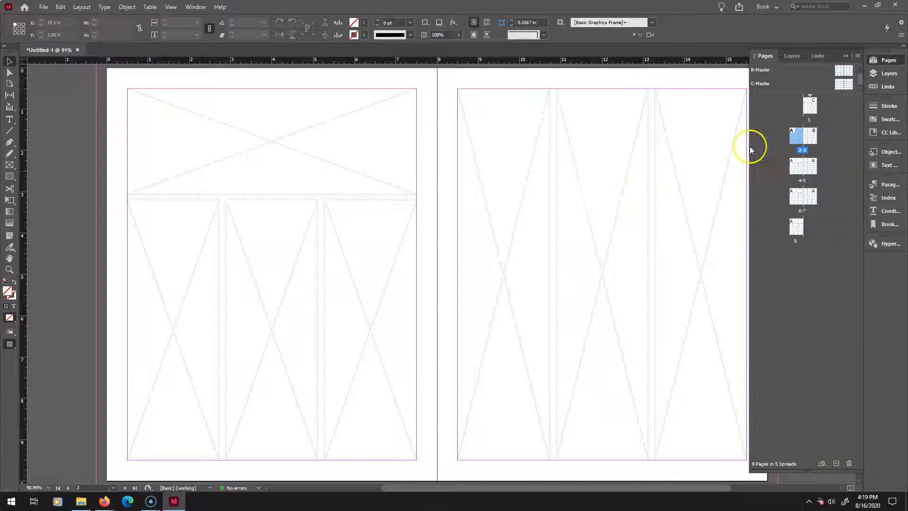
Apply B-Master to page 2.
double_click(799, 139)
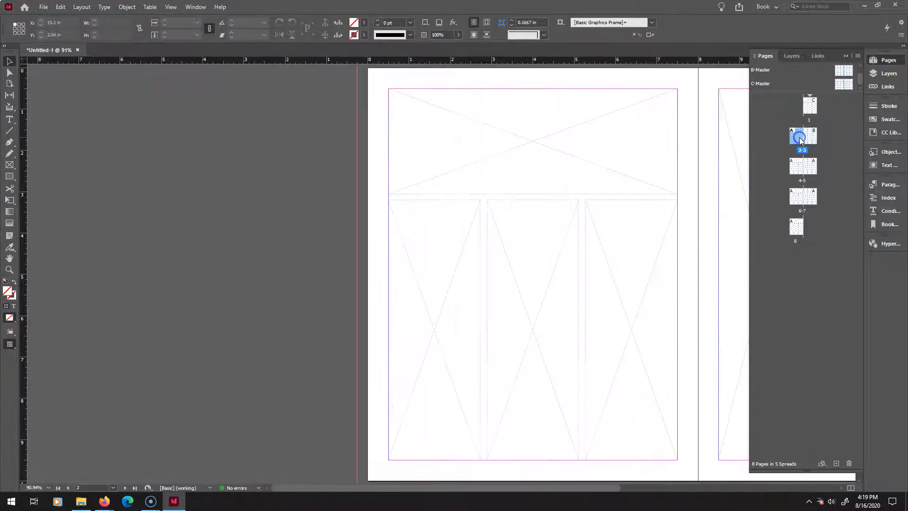
right_click(799, 139)
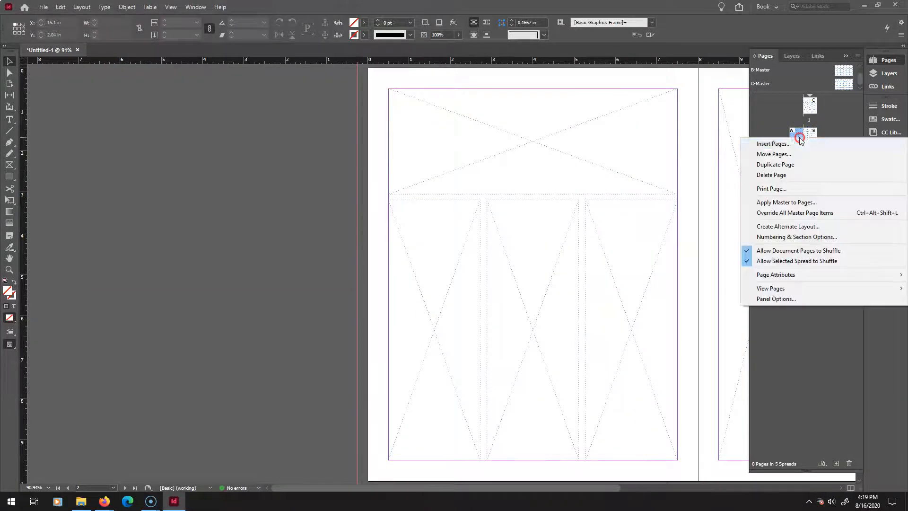
left_click(792, 203)
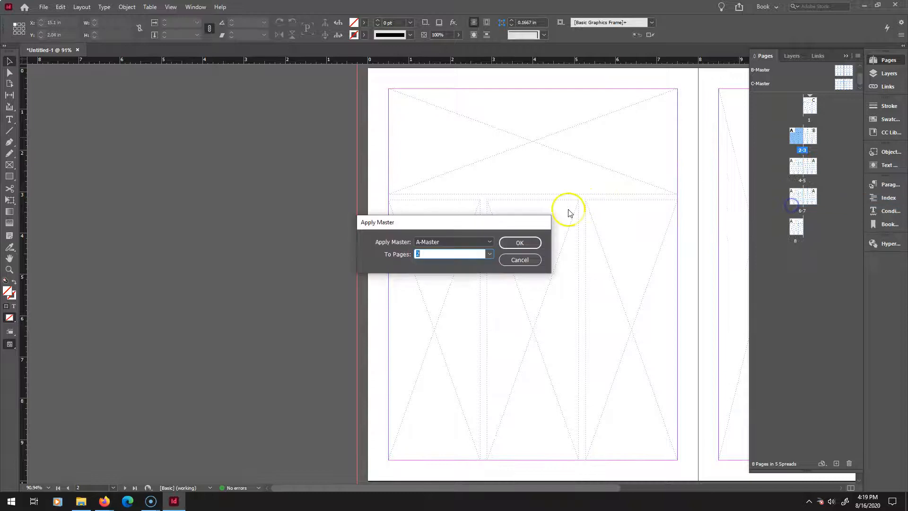
left_click(489, 242)
left_click(463, 270)
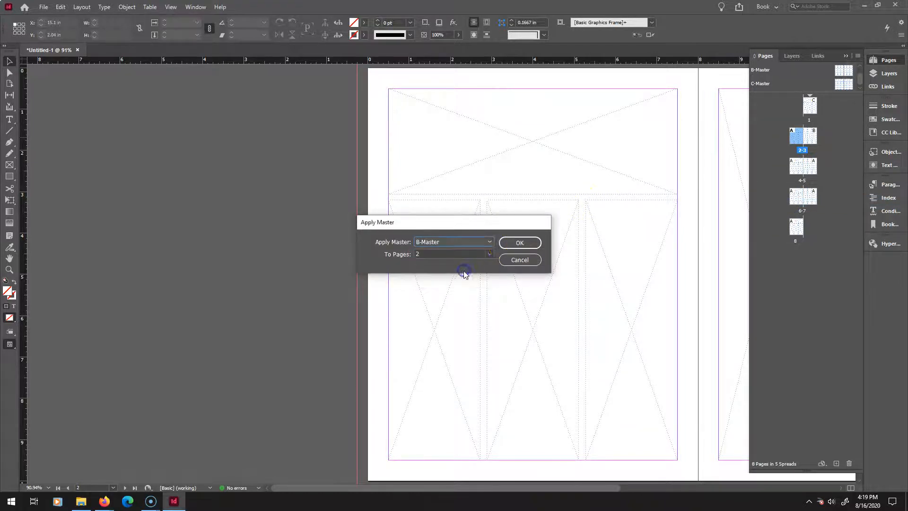
left_click(518, 241)
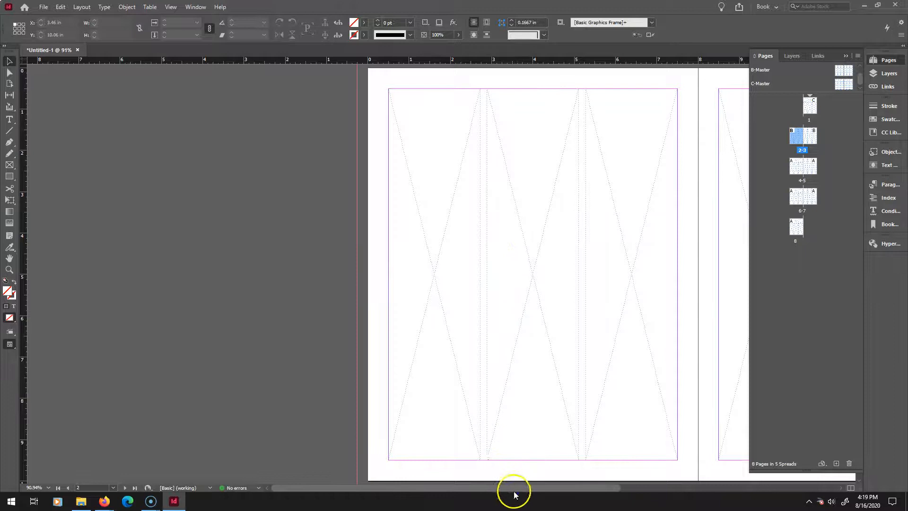
Go to the page 4–5 spread and view its layout.
left_click_drag(514, 490, 587, 484)
double_click(798, 163)
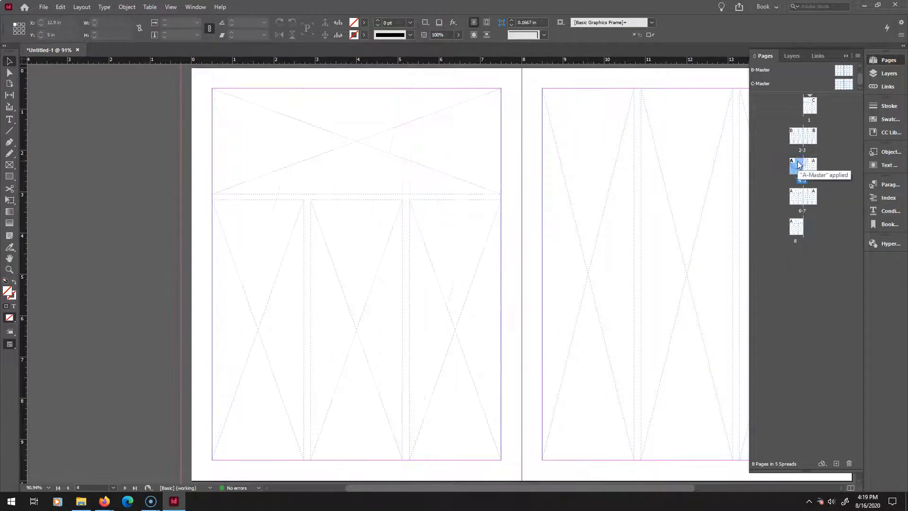
left_click_drag(484, 490, 534, 467)
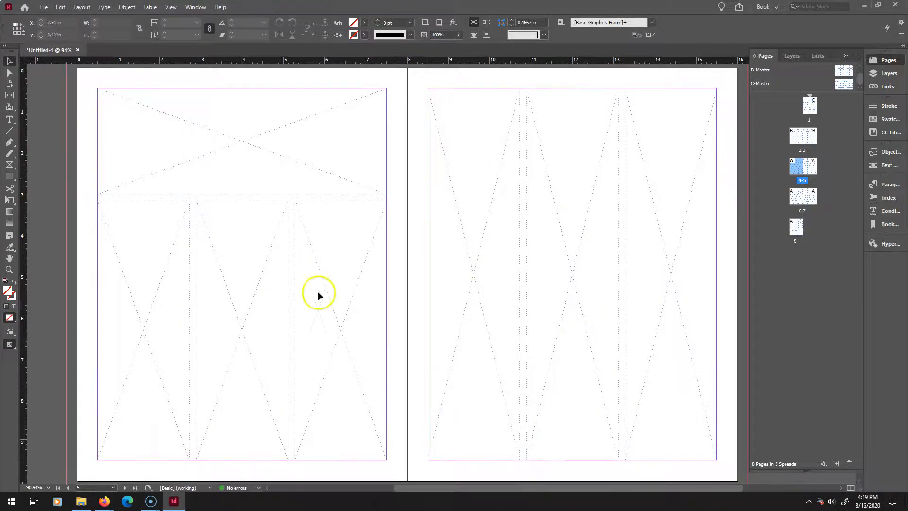
scroll(435, 224, "up", 10)
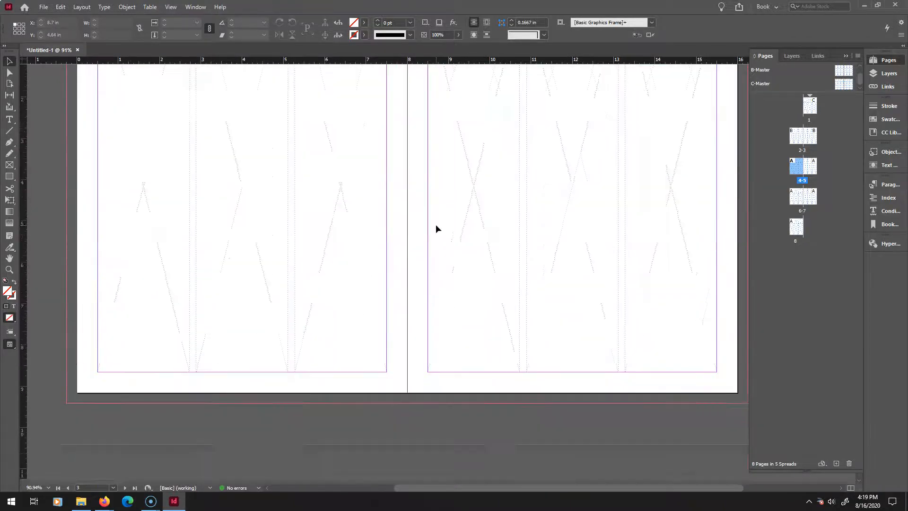
scroll(435, 224, "down", 15)
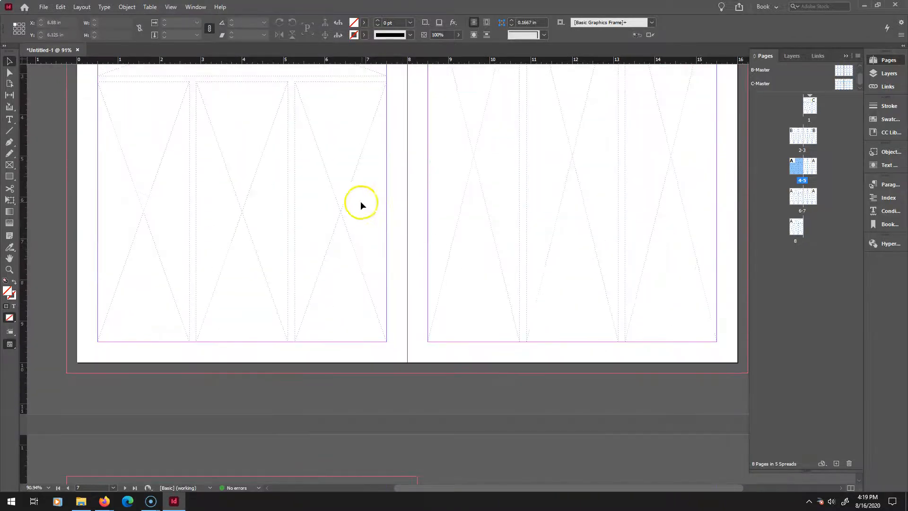
Apply B-Master to the page 6–7 spread.
right_click(815, 201)
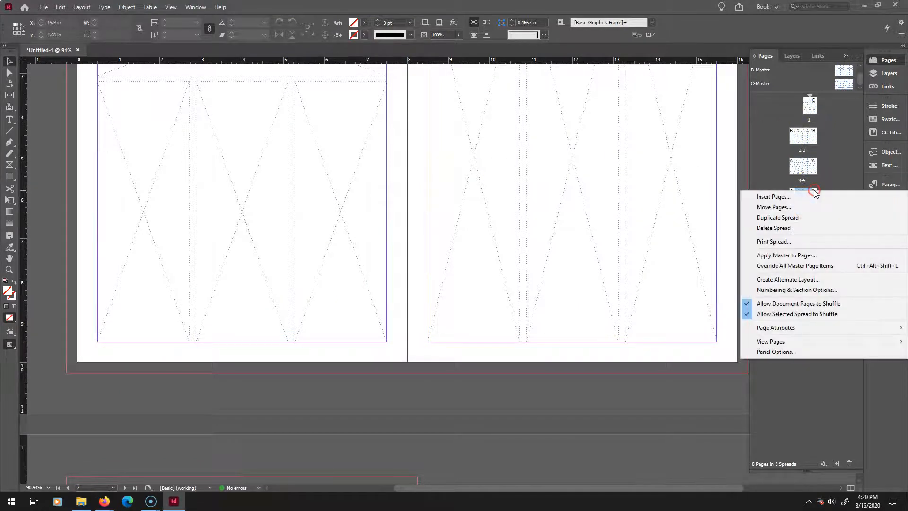
left_click(786, 255)
left_click(489, 242)
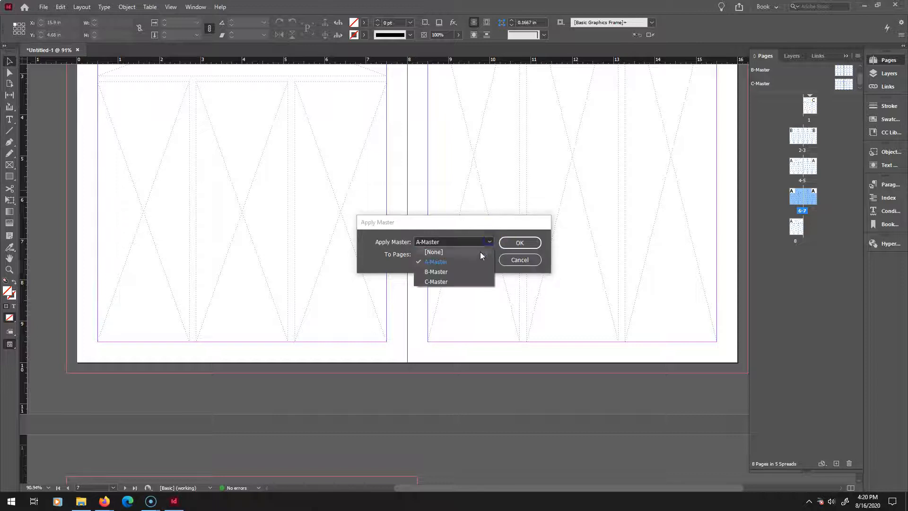
left_click(431, 270)
left_click(511, 240)
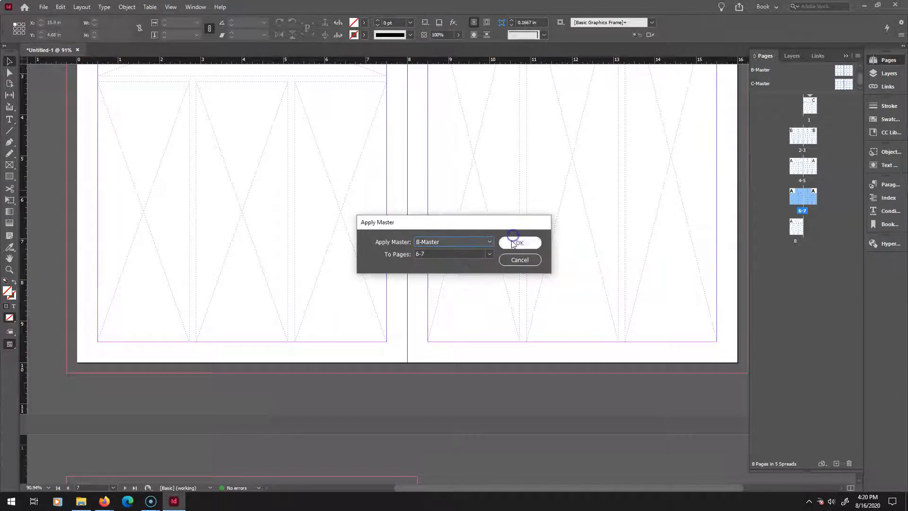
Apply A-Master to page 8.
double_click(802, 223)
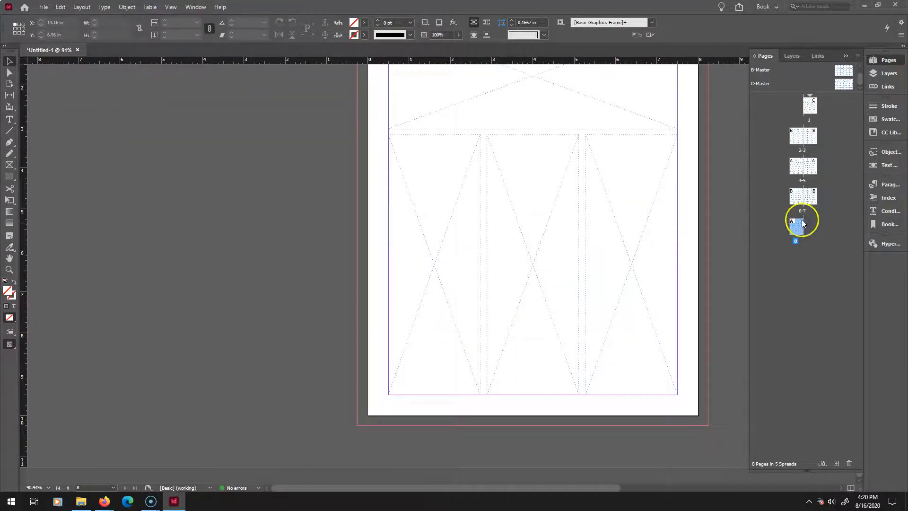
right_click(798, 223)
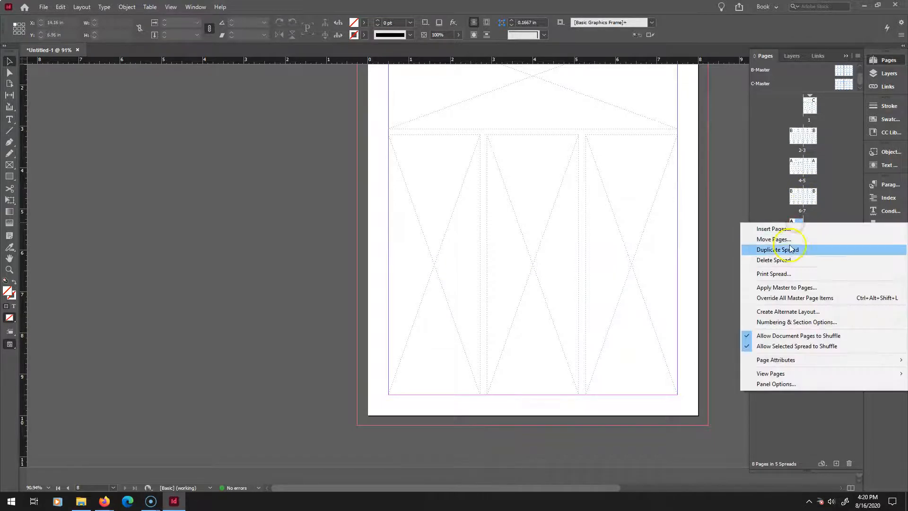
left_click(783, 287)
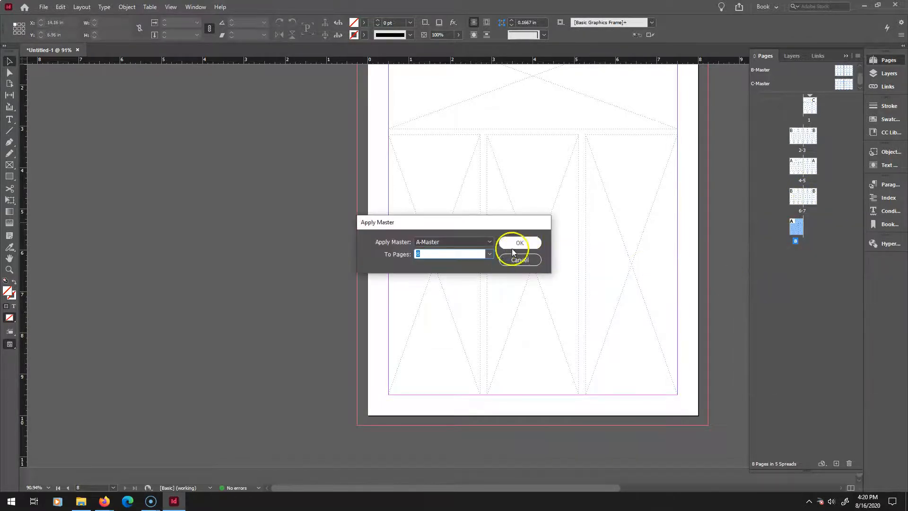
left_click(520, 241)
Go to page 1 and place an illustrated portrait image from the file explorer into the top banner frame.
double_click(808, 107)
left_click_drag(662, 108, 581, 291)
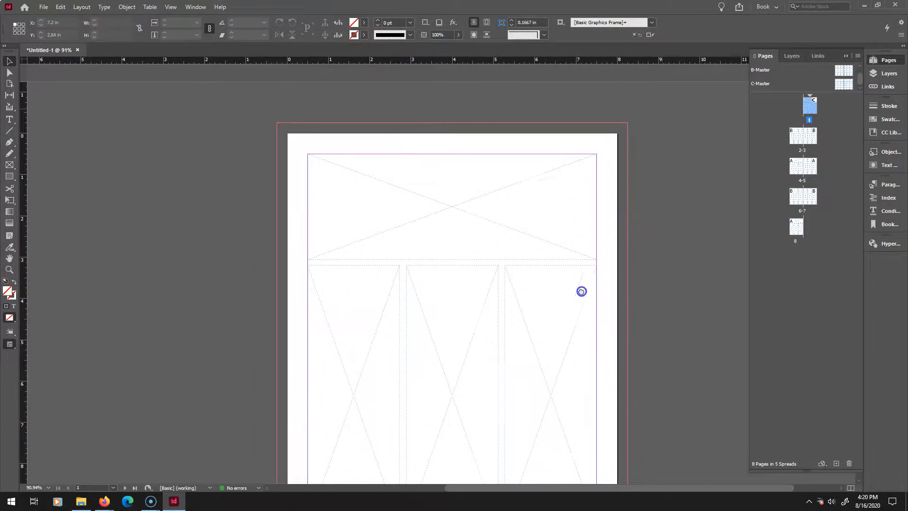
left_click_drag(532, 221, 496, 166)
left_click_drag(637, 207, 597, 188)
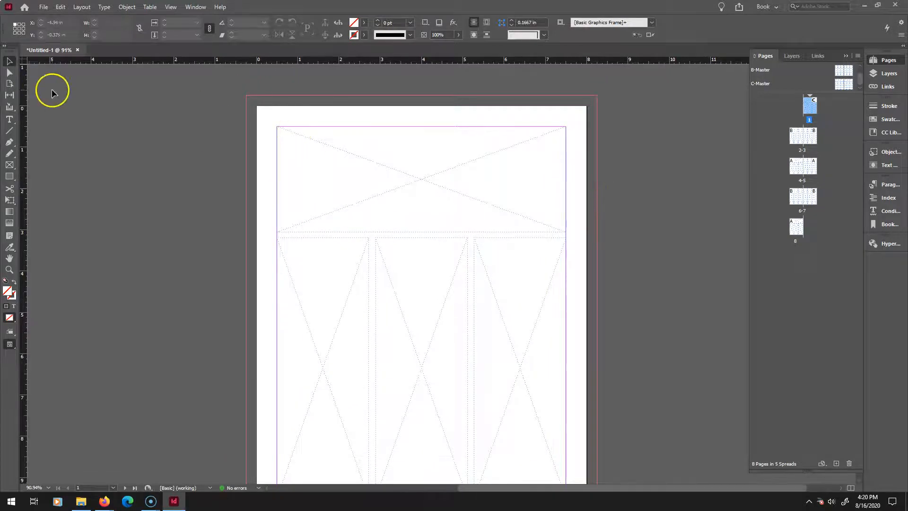
left_click(79, 502)
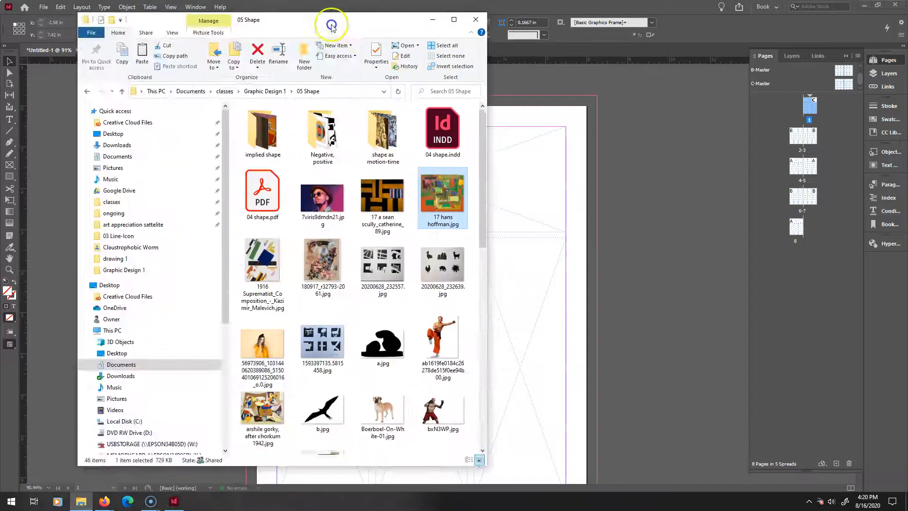
left_click_drag(332, 25, 91, 37)
left_click_drag(78, 211, 412, 166)
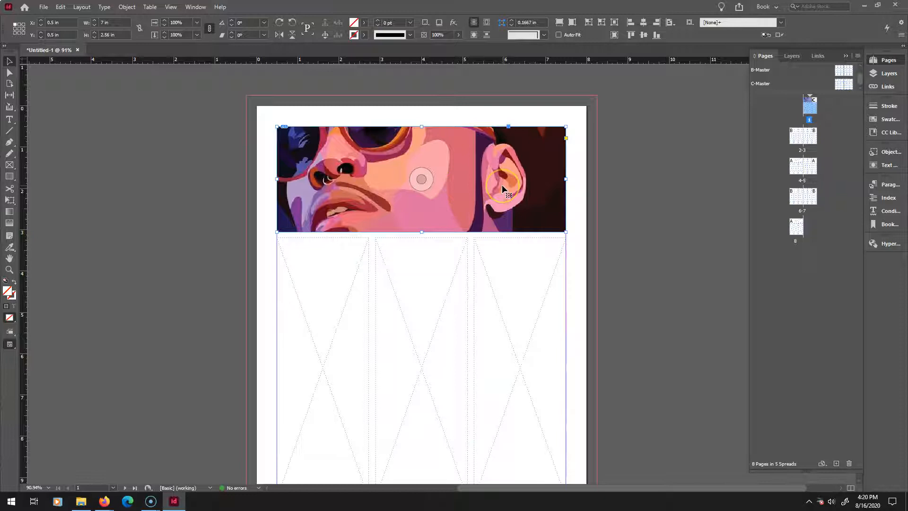
Try placing a second figure image into a lower column frame on page 1, then delete it.
right_click(366, 171)
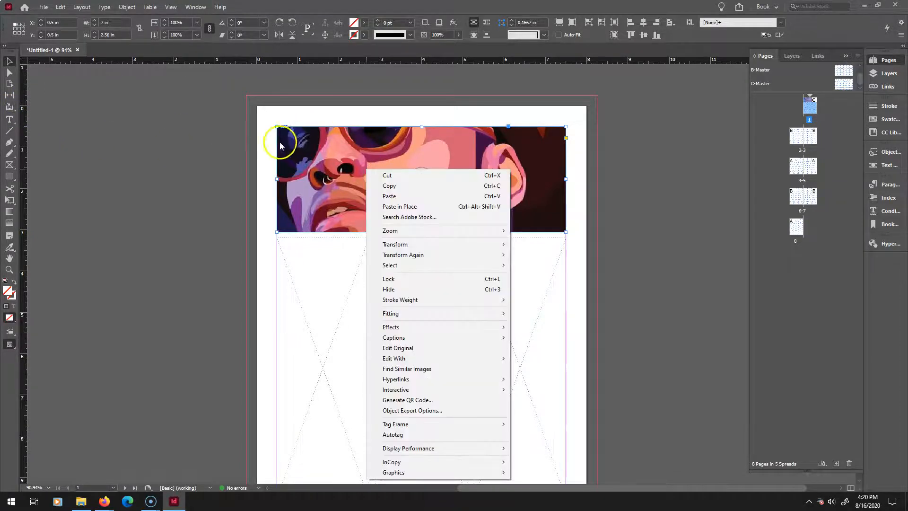
left_click(354, 160)
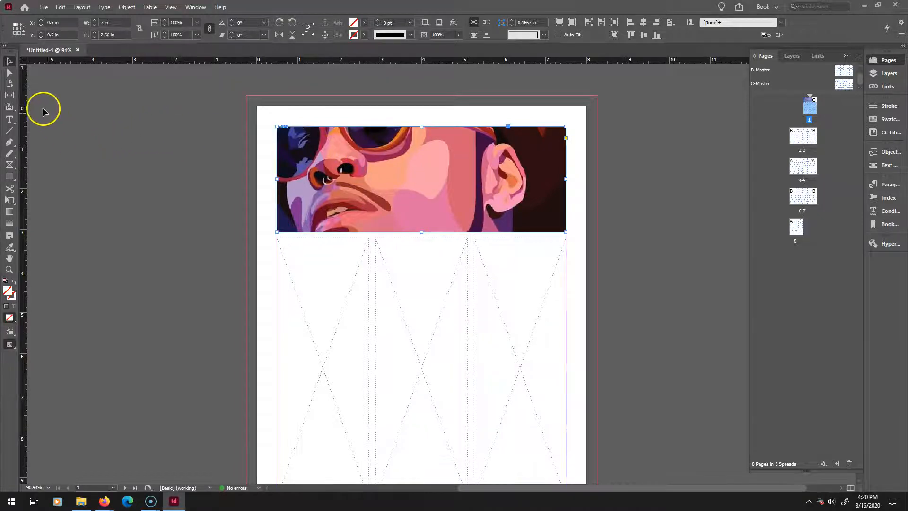
left_click(82, 500)
left_click_drag(176, 343, 645, 263)
left_click_drag(676, 290, 478, 298)
left_click_drag(445, 355, 337, 448)
left_click_drag(417, 371, 472, 335)
right_click(471, 335)
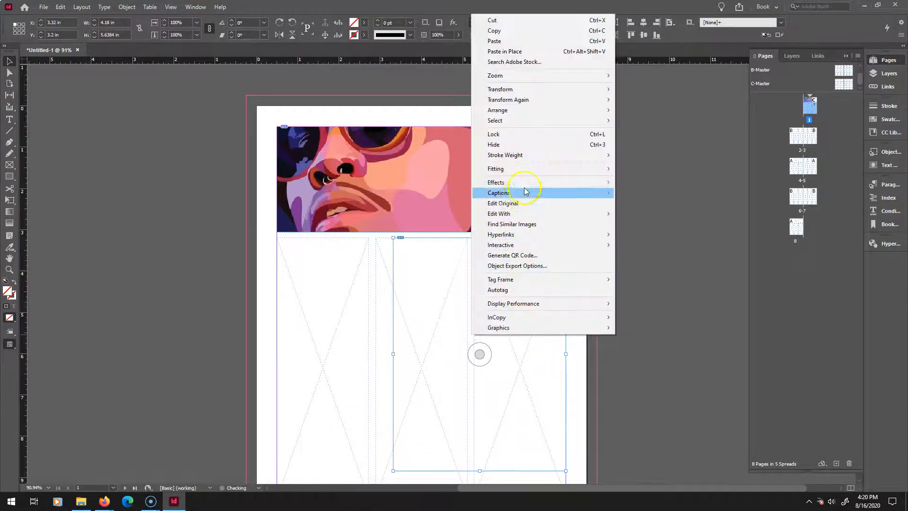
left_click(638, 232)
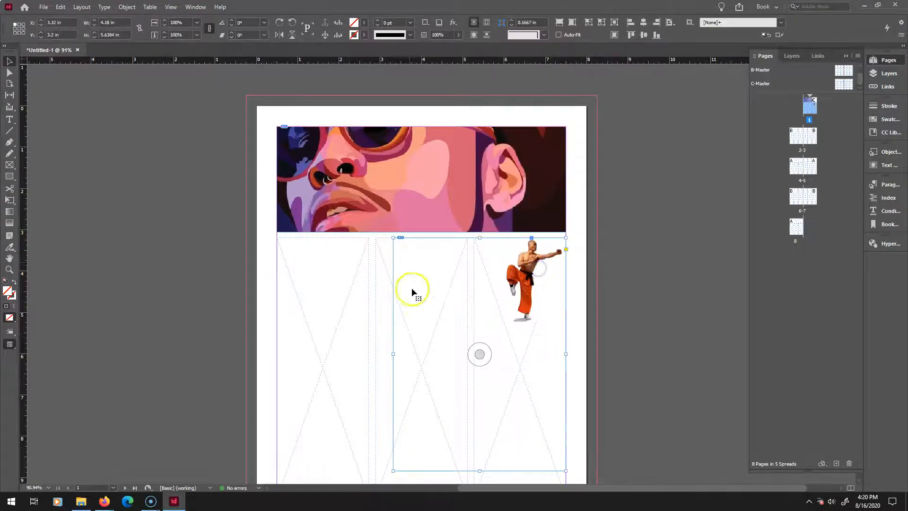
key("Delete")
Fit the banner image's content to its frame.
left_click(418, 168)
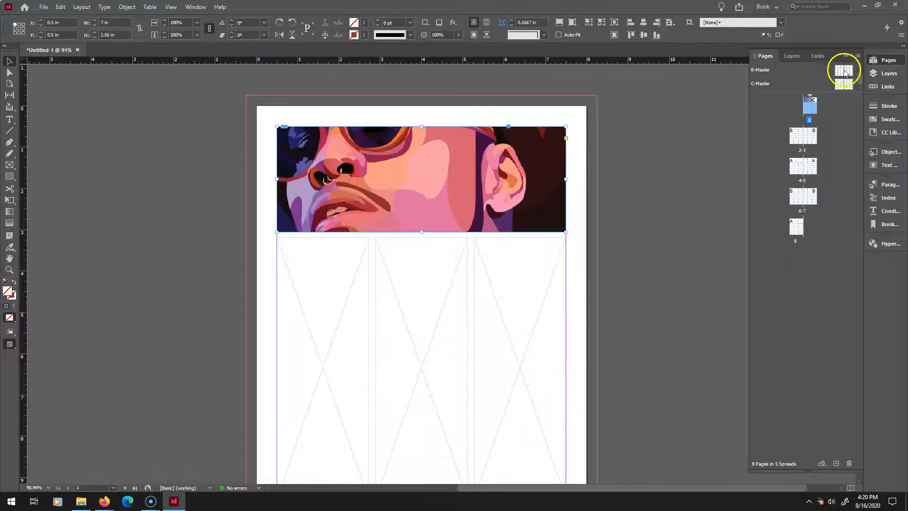
scroll(707, 105, "up", 1)
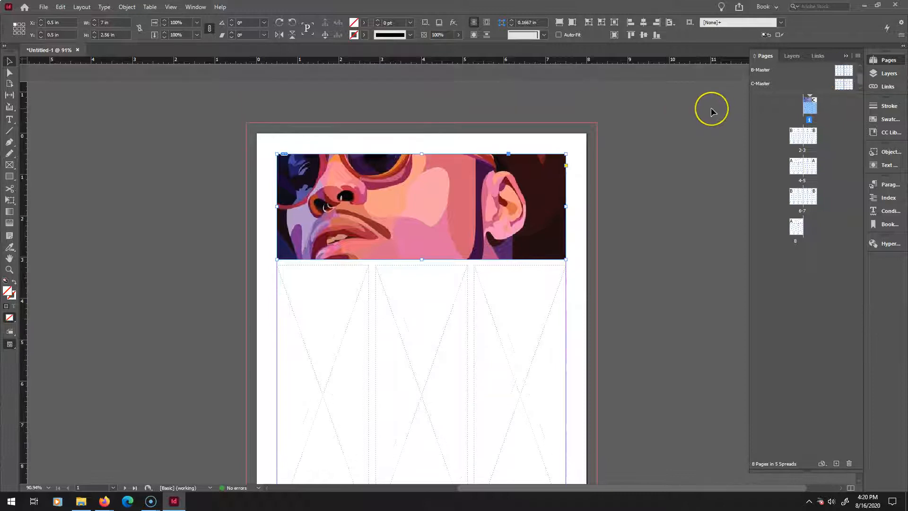
scroll(711, 106, "down", 5)
scroll(711, 106, "up", 5)
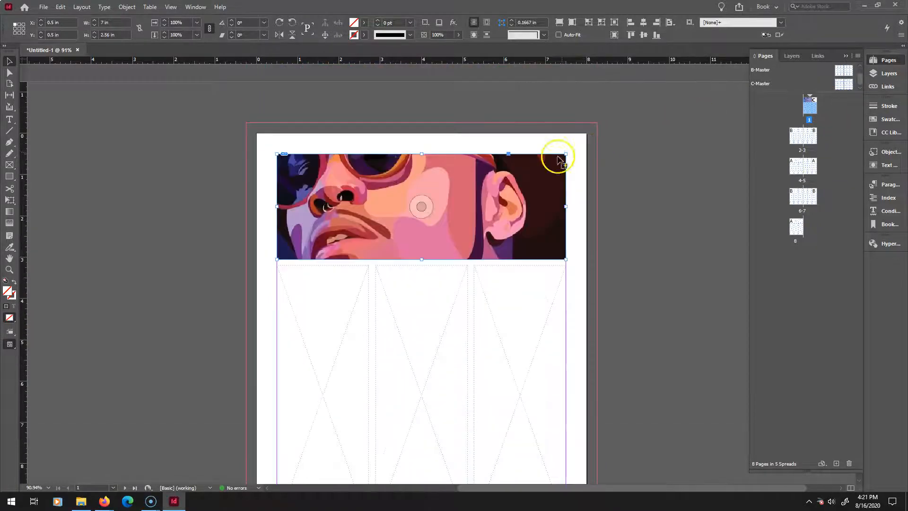
right_click(484, 182)
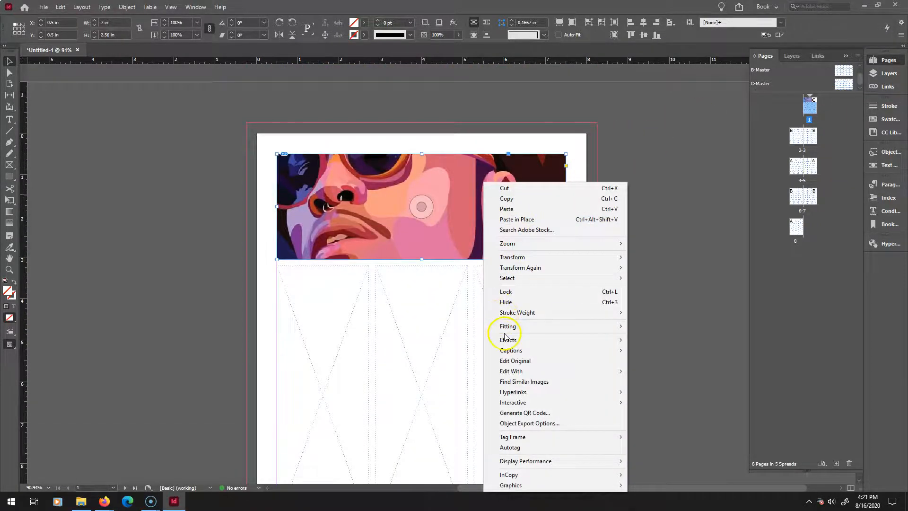
mouse_move(508, 330)
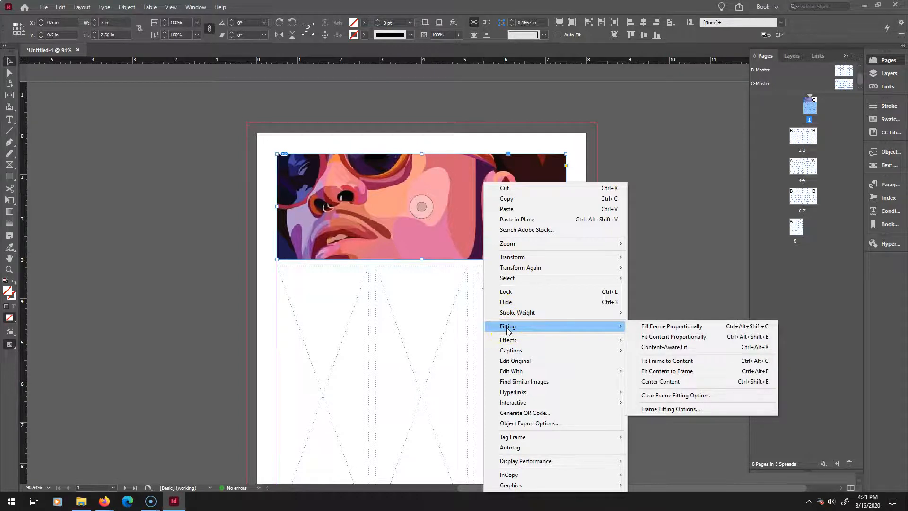
left_click(664, 372)
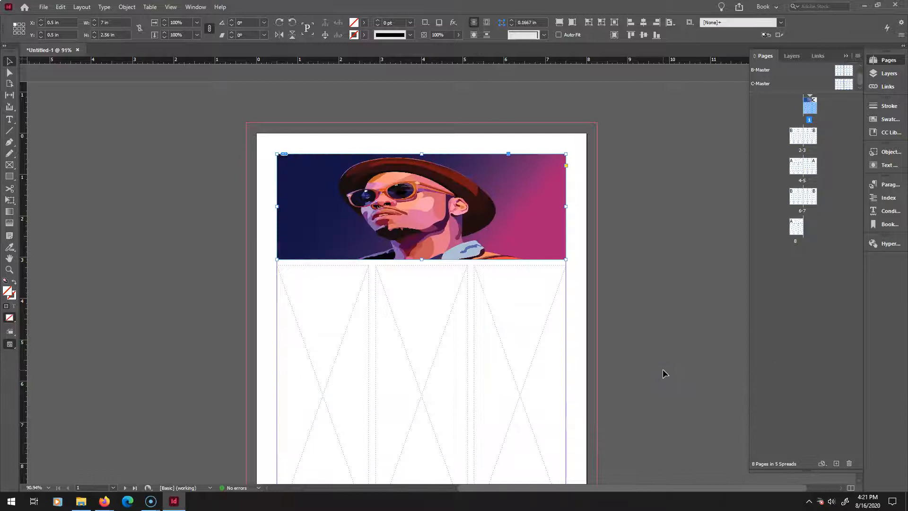
Set the banner image to fill its frame proportionally.
right_click(523, 231)
mouse_move(591, 349)
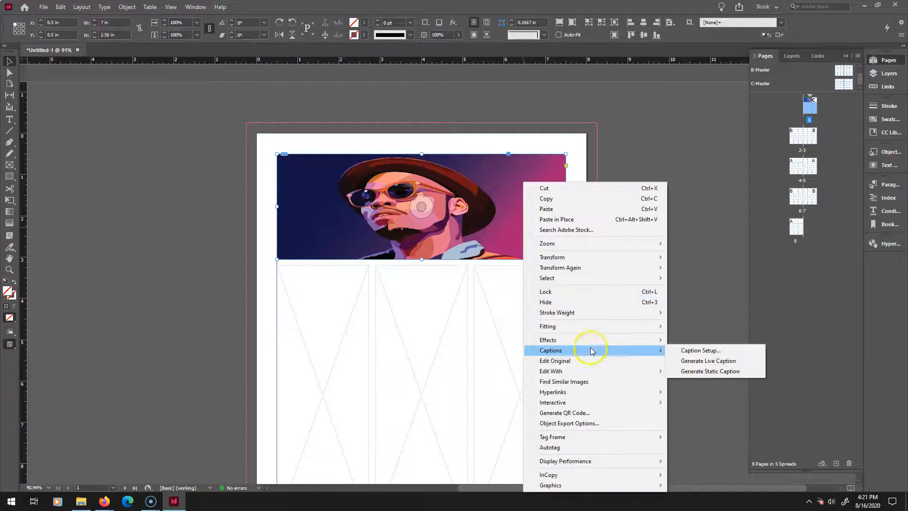
mouse_move(614, 326)
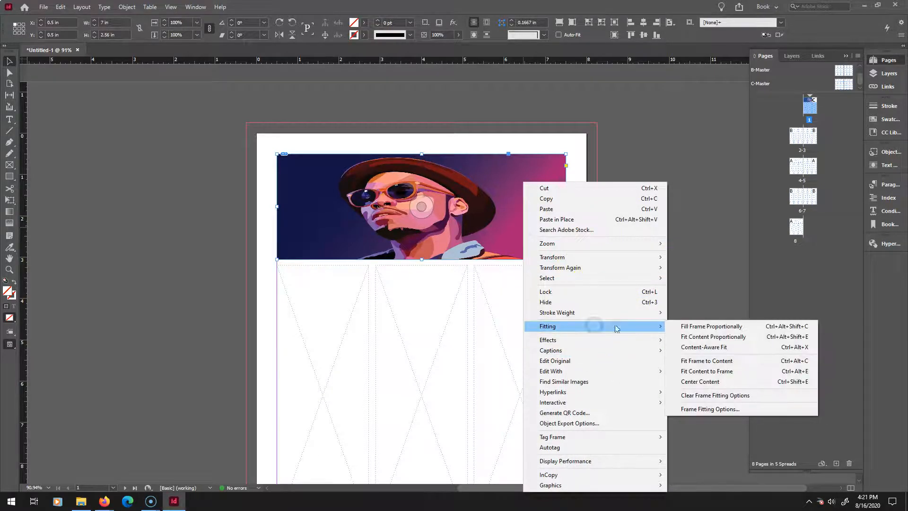
left_click(712, 329)
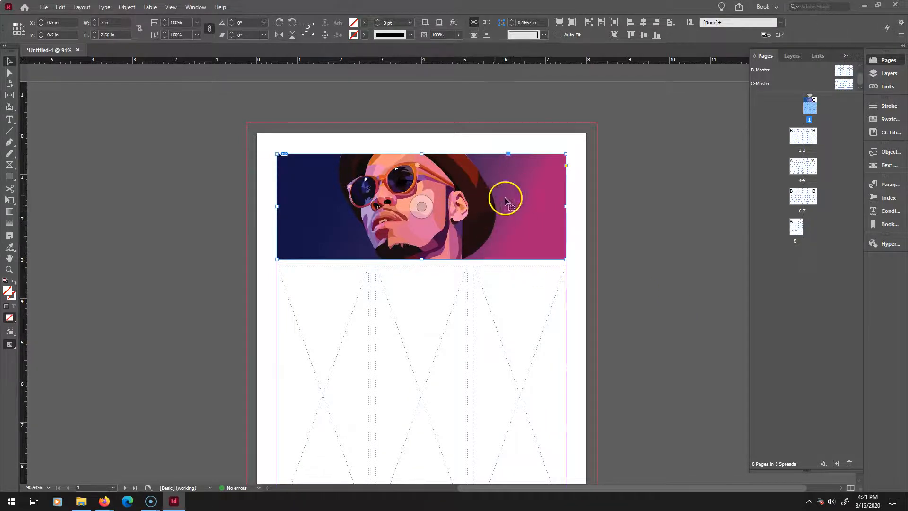
Fit the banner image's content proportionally within the frame.
right_click(492, 216)
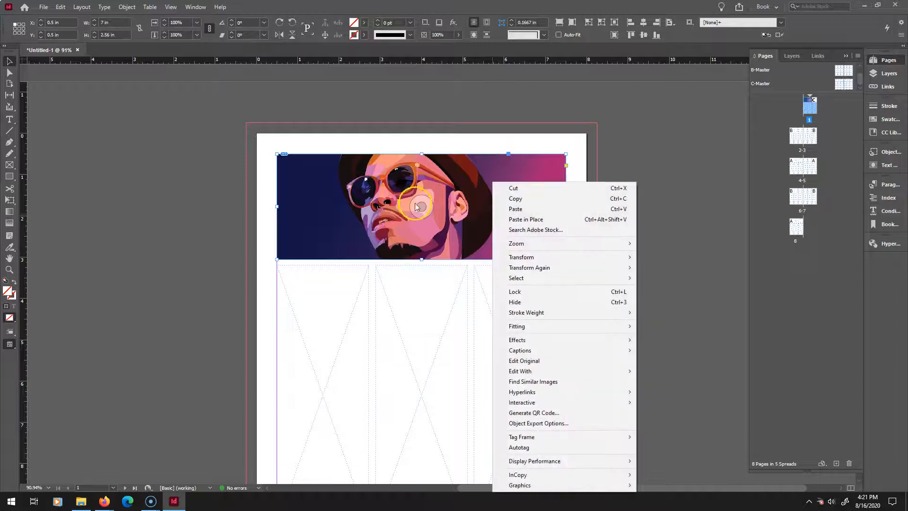
left_click(543, 326)
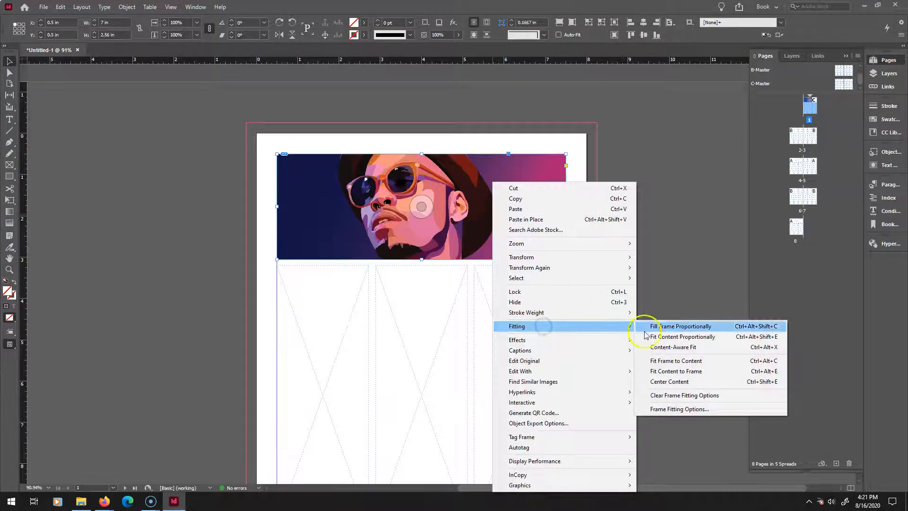
left_click(668, 336)
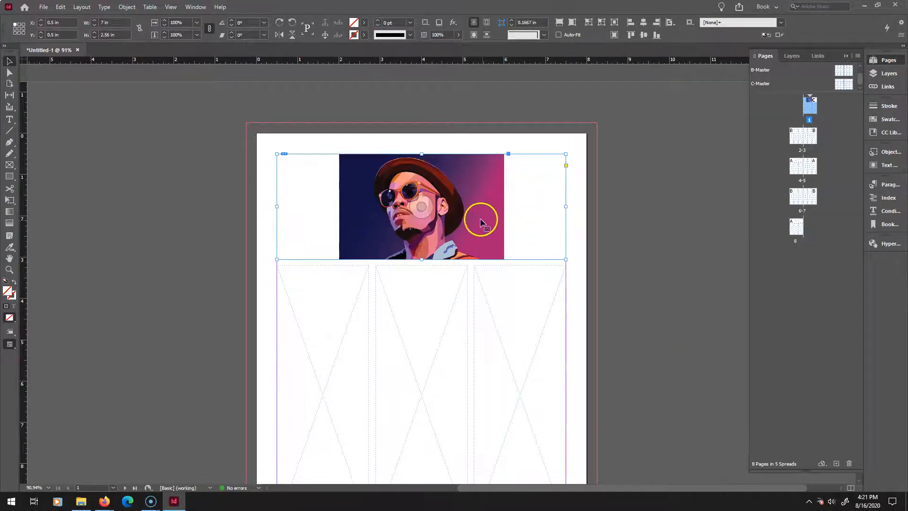
Set the banner image back to fill its frame proportionally.
right_click(523, 216)
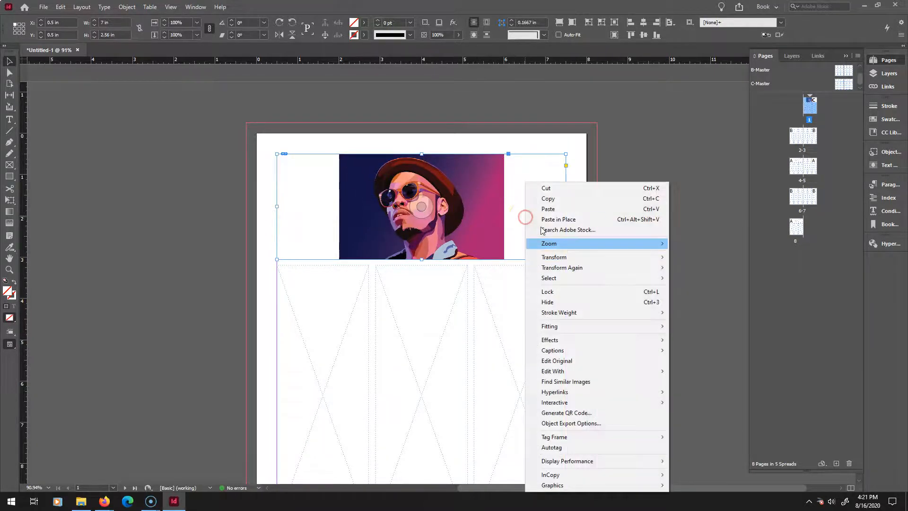
left_click(554, 326)
left_click(721, 326)
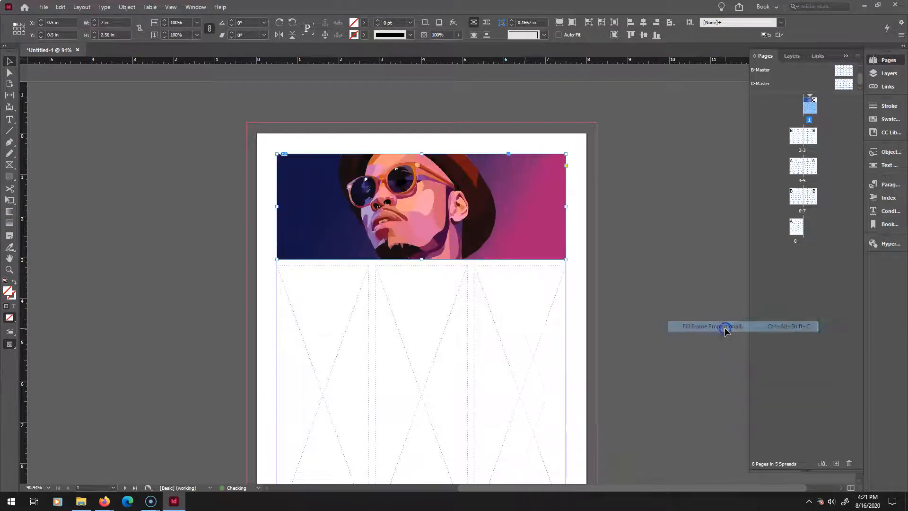
Select the image inside the banner frame and nudge it vertically to adjust the crop.
double_click(497, 240)
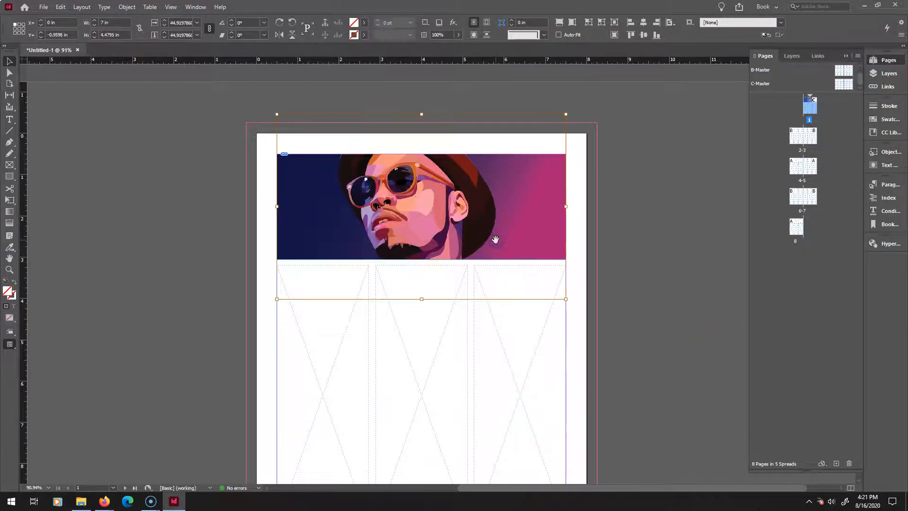
left_click(651, 208)
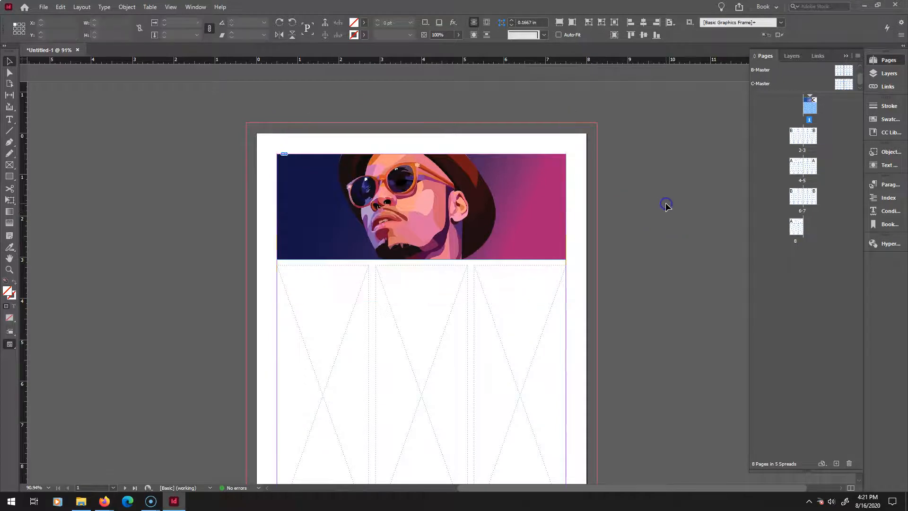
left_click(482, 208)
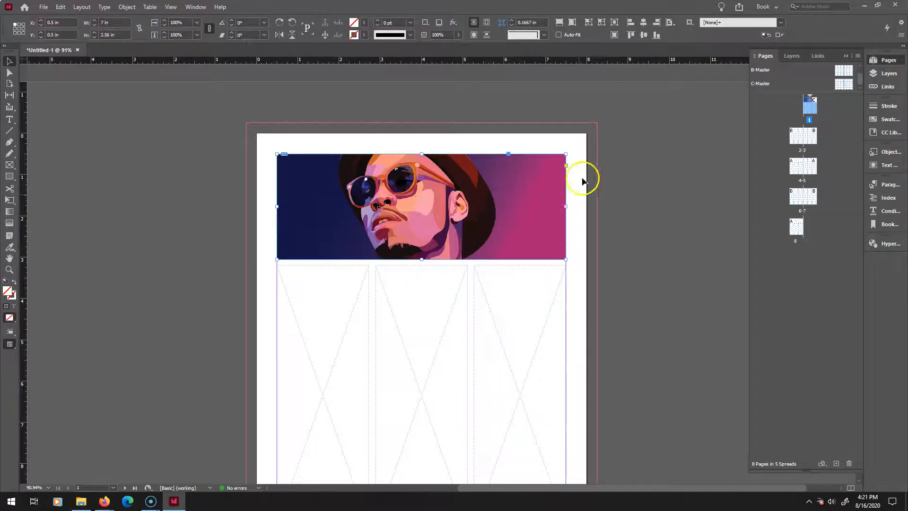
double_click(535, 213)
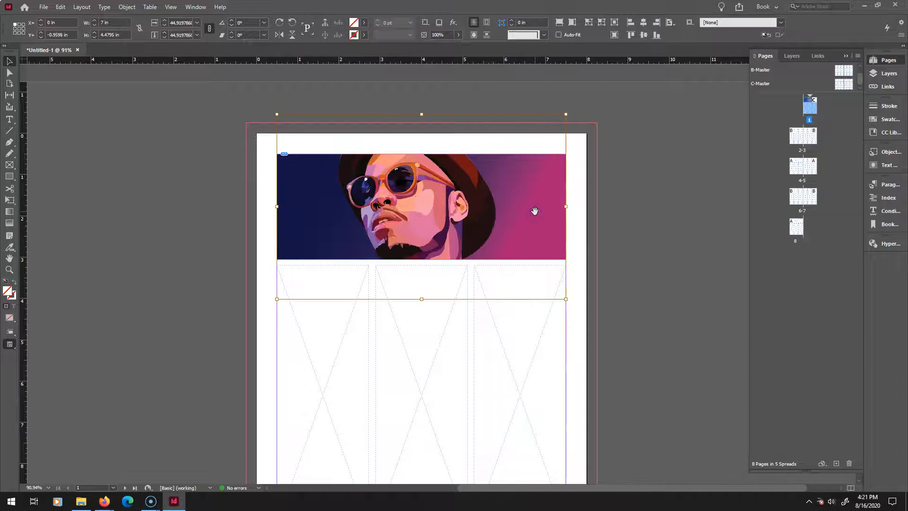
key("Up")
key("Up")
key("Up")
key("Up")
key("Up")
key("Up")
key("Up")
key("Up")
key("Up")
key("Up")
key("Up")
key("Up")
key("Up")
key("Up")
key("Up")
key("Up")
key("Up")
key("Up")
key("Up")
key("Up")
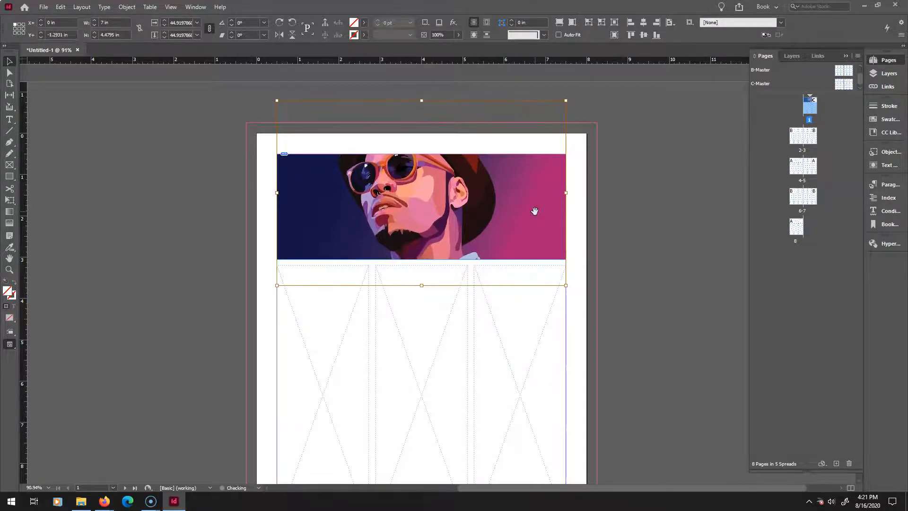
key("Down")
key("Down")
key("Down")
key("Down")
key("Down")
key("Down")
key("Down")
key("Down")
key("Down")
key("Down")
key("Down")
key("Down")
key("Down")
key("Down")
key("Down")
key("Down")
key("Down")
key("Down")
key("Down")
key("Down")
key("Down")
key("Down")
key("Down")
key("Down")
key("Down")
key("Down")
key("Down")
key("Down")
key("Down")
key("Down")
key("Up")
key("Up")
key("Up")
key("Up")
key("Up")
key("Up")
key("Up")
key("Up")
key("Up")
key("Up")
key("Up")
key("Up")
key("Up")
key("Up")
key("Up")
key("Up")
key("Up")
key("Up")
key("Up")
key("Up")
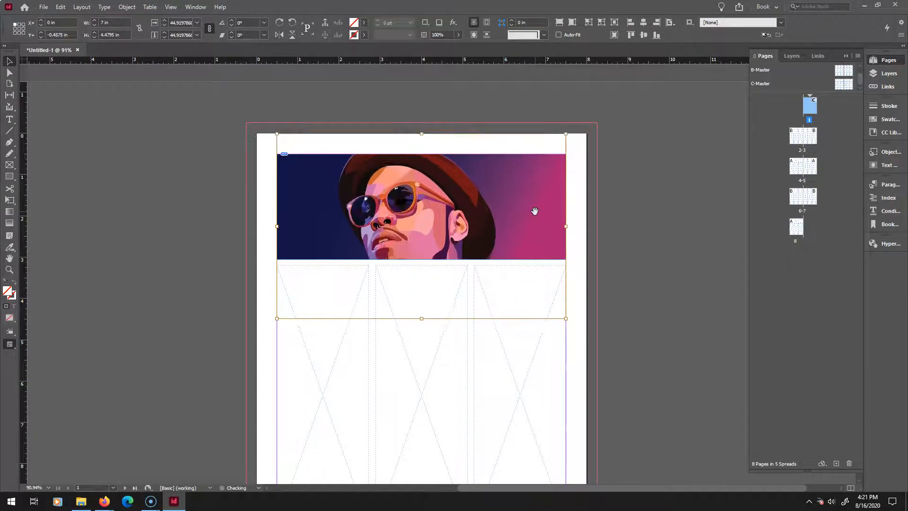
key("Up")
key("Up")
key("Up")
key("Up")
key("Up")
key("Up")
key("Up")
key("Up")
key("Up")
key("Up")
key("Up")
key("Up")
key("Up")
key("Up")
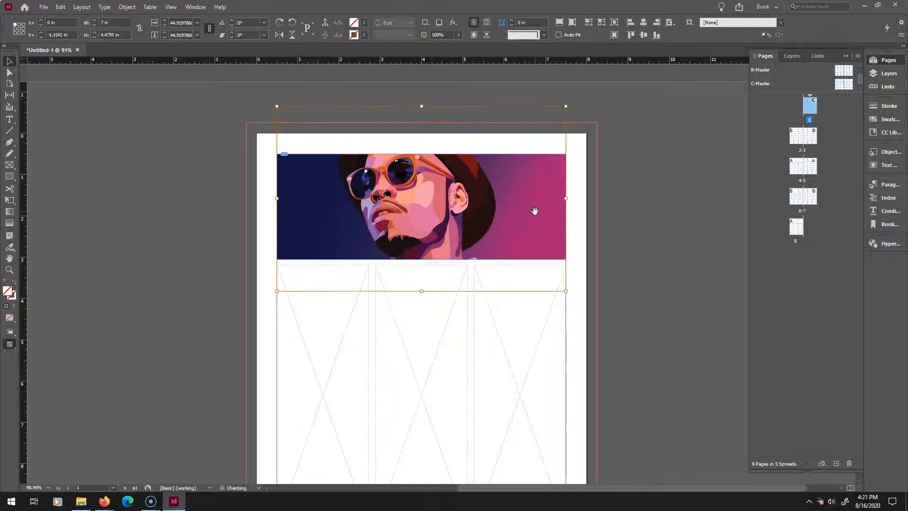
Scale the banner image up to about 7.58 in wide inside its frame and nudge it left to adjust the crop.
left_click(542, 206)
left_click_drag(566, 109, 589, 92)
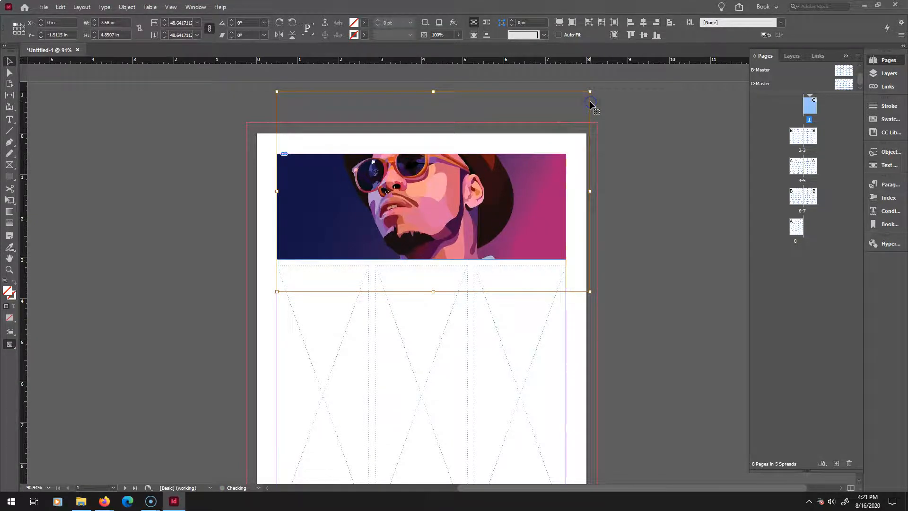
key("Left")
key("Left")
key("Left")
key("Left")
key("Left")
key("Left")
key("Left")
key("Left")
key("Left")
key("Left")
key("Left")
key("Left")
key("Left")
key("Left")
key("Left")
key("Left")
key("Left")
key("Left")
key("Left")
key("Left")
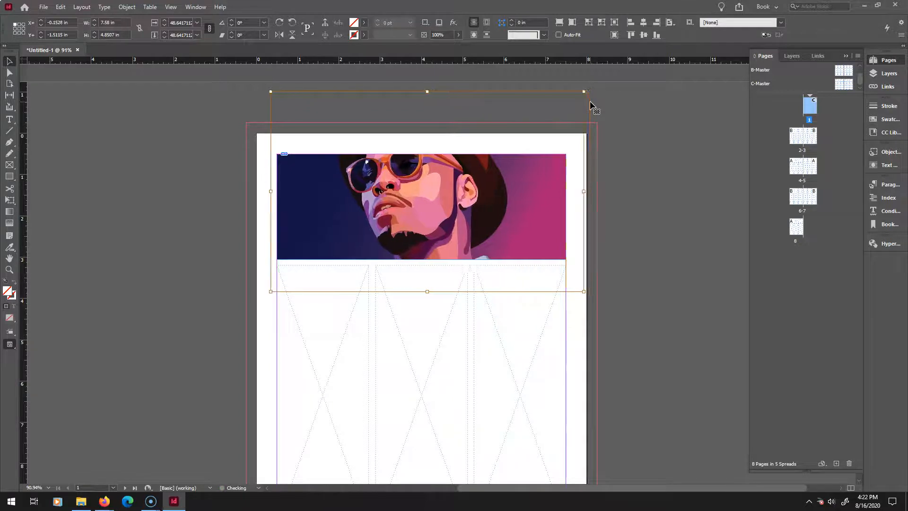
key("Left")
key("Left")
key("Left")
key("Left")
key("Left")
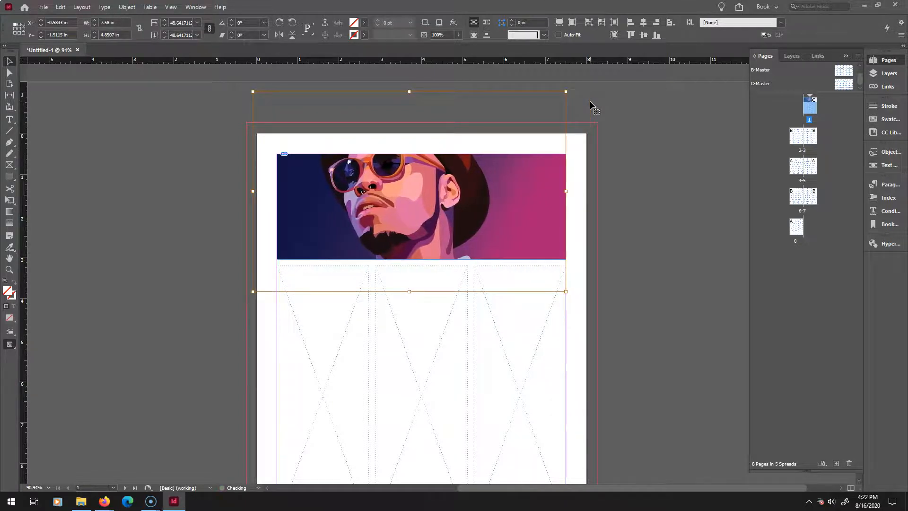
left_click(725, 131)
left_click(408, 203)
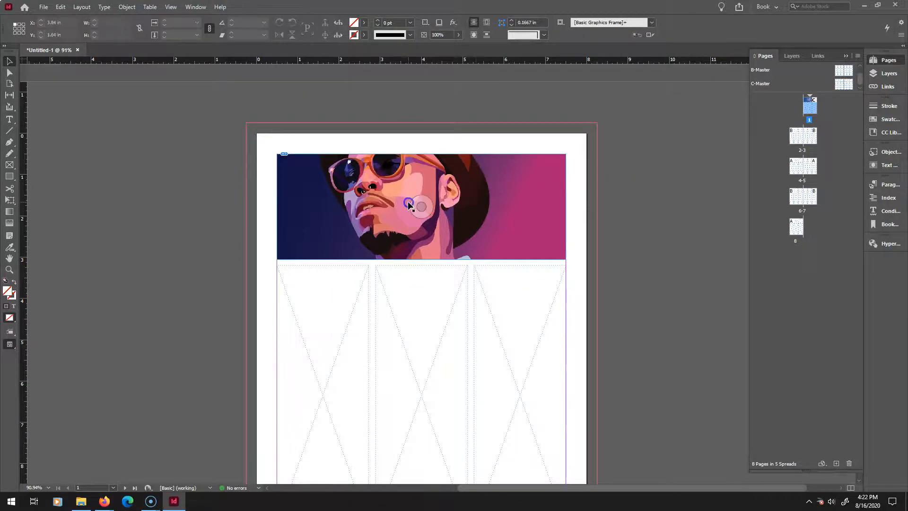
left_click_drag(277, 154, 278, 138)
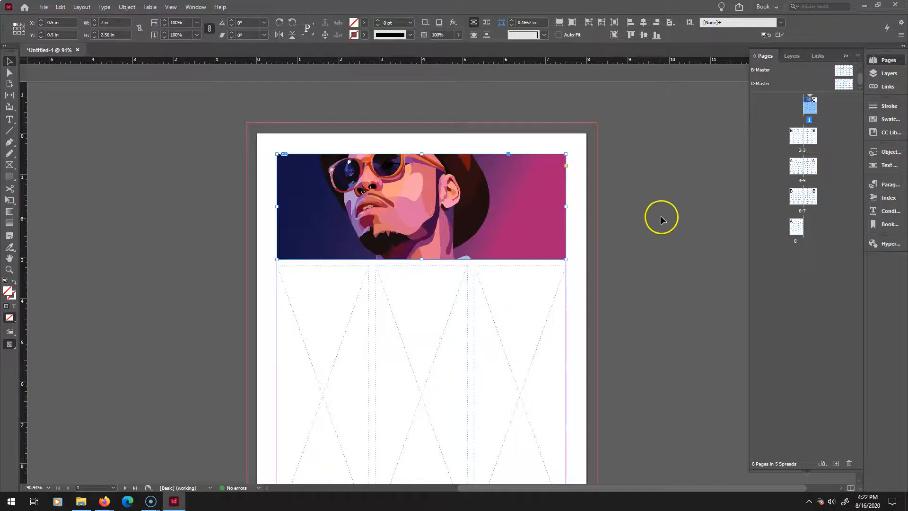
key("ctrl+z")
scroll(628, 219, "down", 2)
scroll(627, 219, "up", 1)
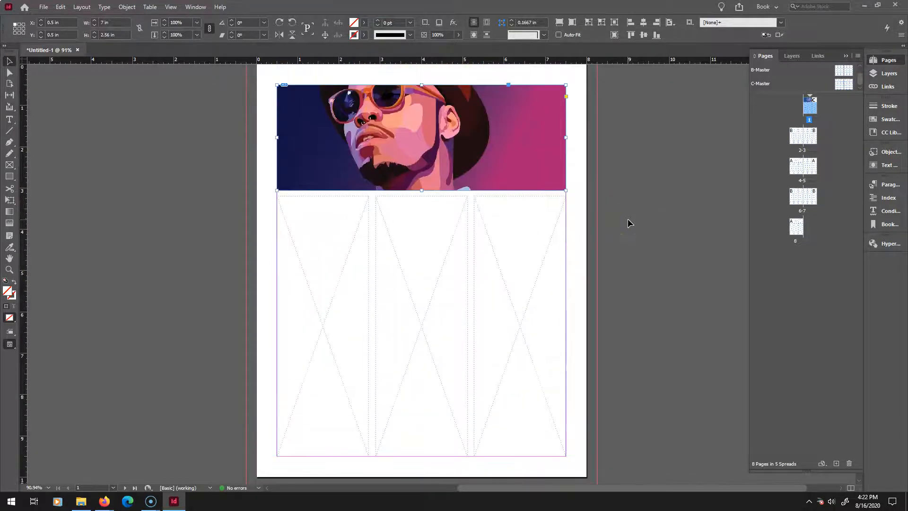
scroll(742, 135, "up", 1)
scroll(651, 138, "down", 2)
scroll(651, 138, "up", 2)
scroll(651, 138, "down", 2)
scroll(651, 138, "up", 1)
left_click(421, 158)
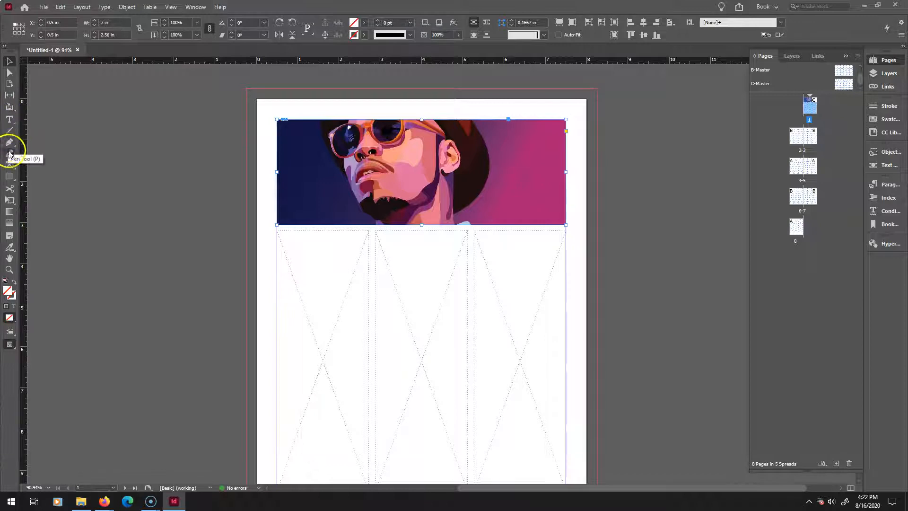
scroll(220, 228, "down", 1)
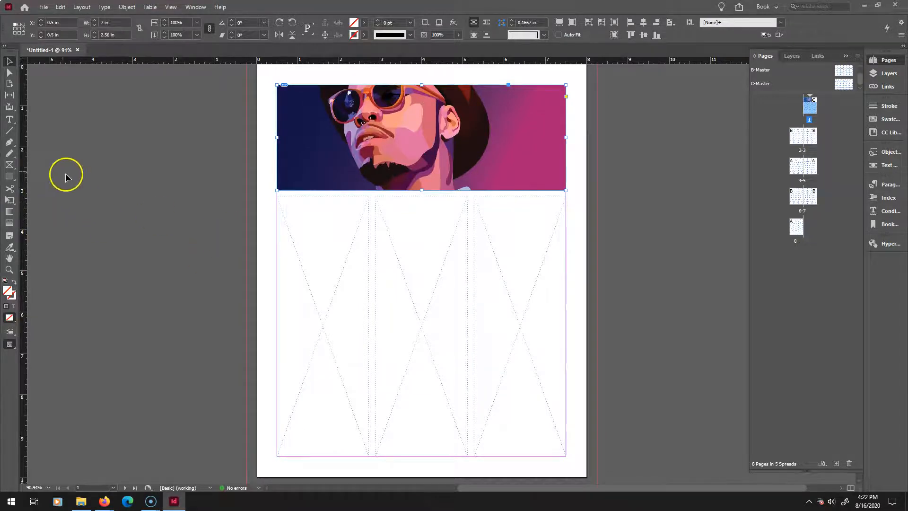
Draw a text frame in the first column below the banner, type placeholder text into it and select that text.
left_click(9, 119)
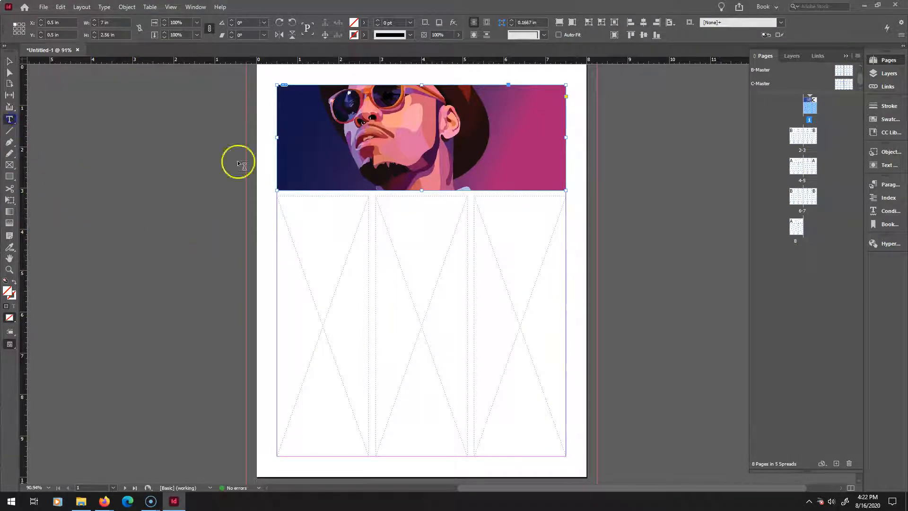
left_click_drag(278, 197, 371, 457)
left_click(283, 202)
left_click(287, 207)
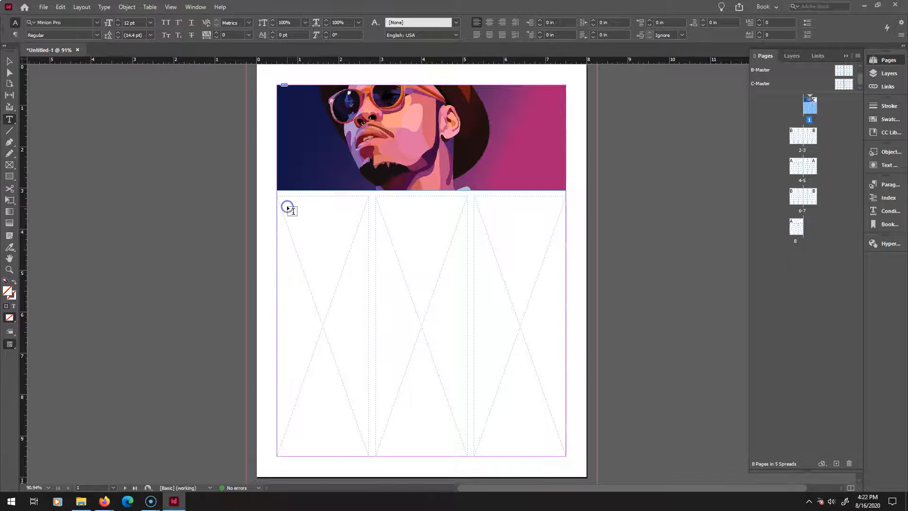
left_click_drag(283, 201, 369, 456)
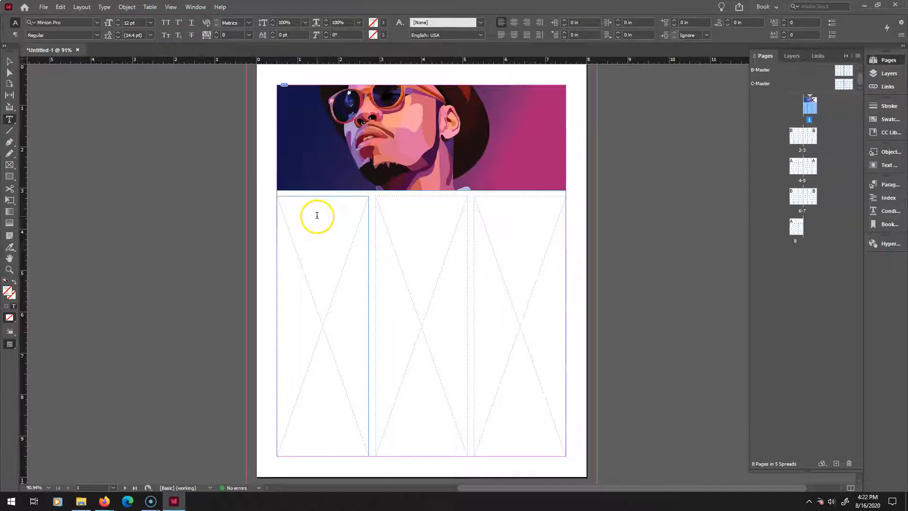
type("suibfiufifgbrigubrguibrg;uirg;ru-")
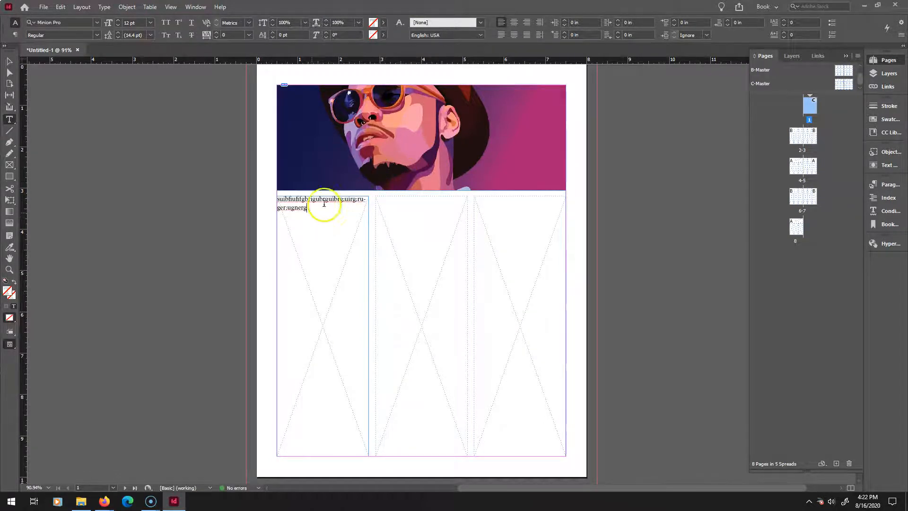
left_click_drag(309, 213, 274, 198)
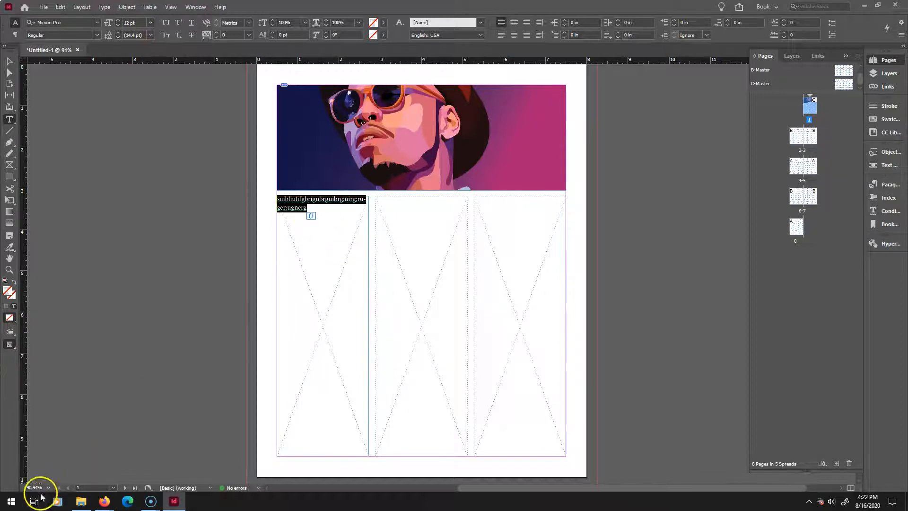
Switch to Firefox and search the web for "long bit of text".
mouse_move(106, 502)
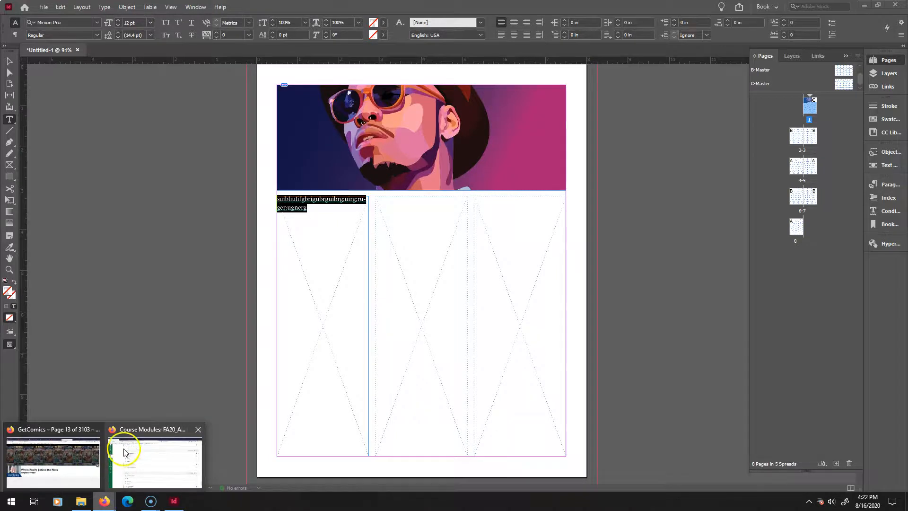
mouse_move(80, 437)
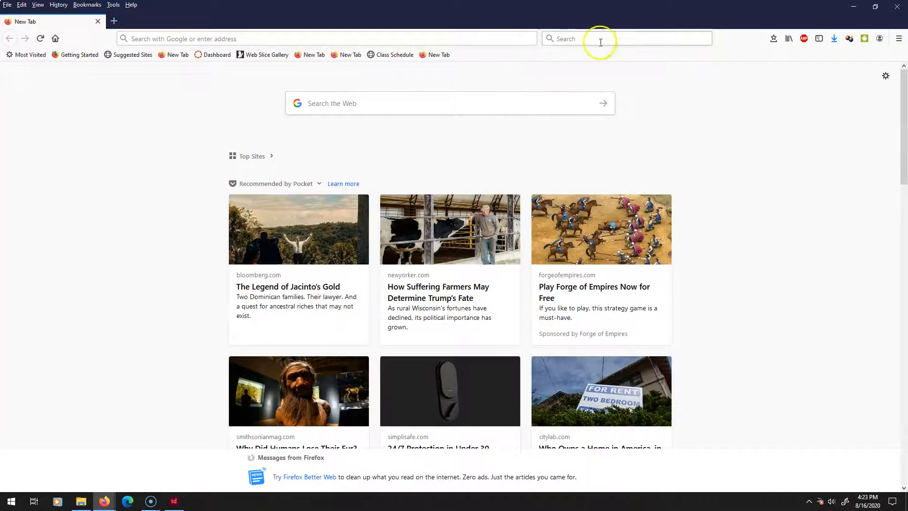
left_click(616, 42)
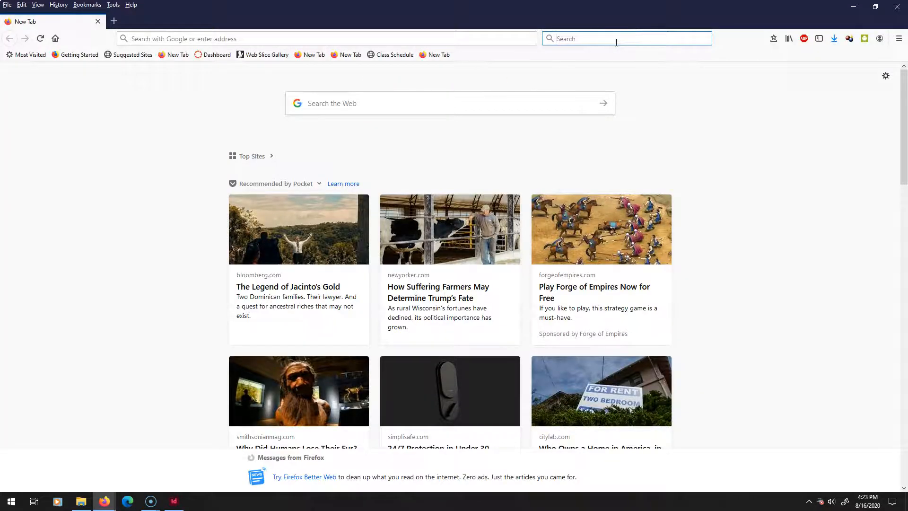
type("long bit of te")
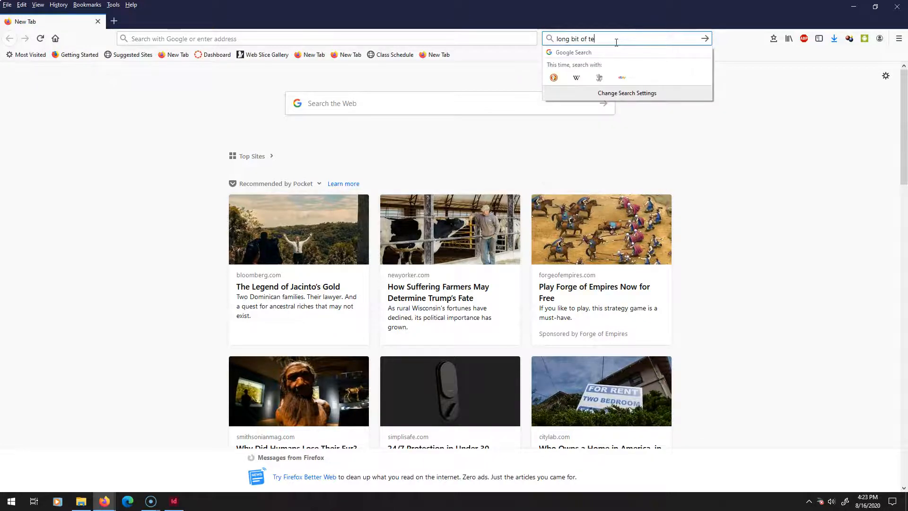
type("xt")
key("Return")
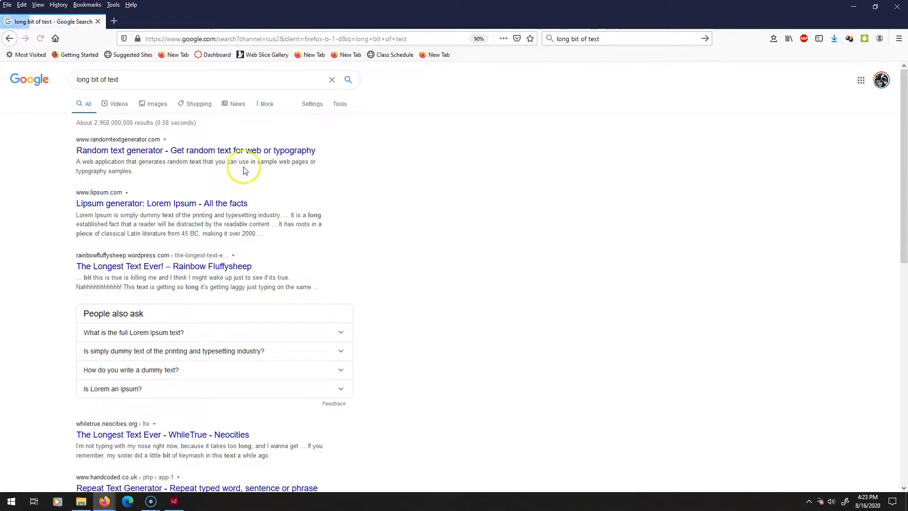
Open the Random text generator site, copy all of its dummy text and return to the layout.
left_click(191, 153)
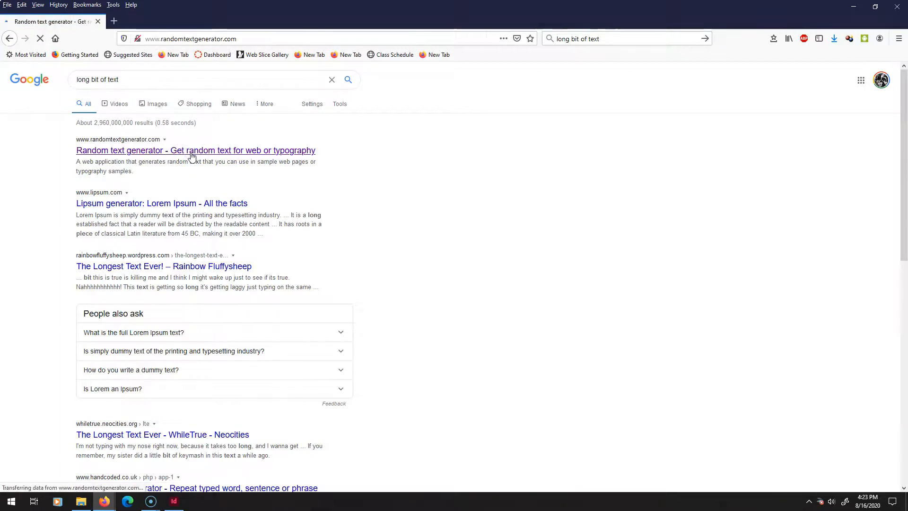
left_click(251, 205)
key("ctrl+a")
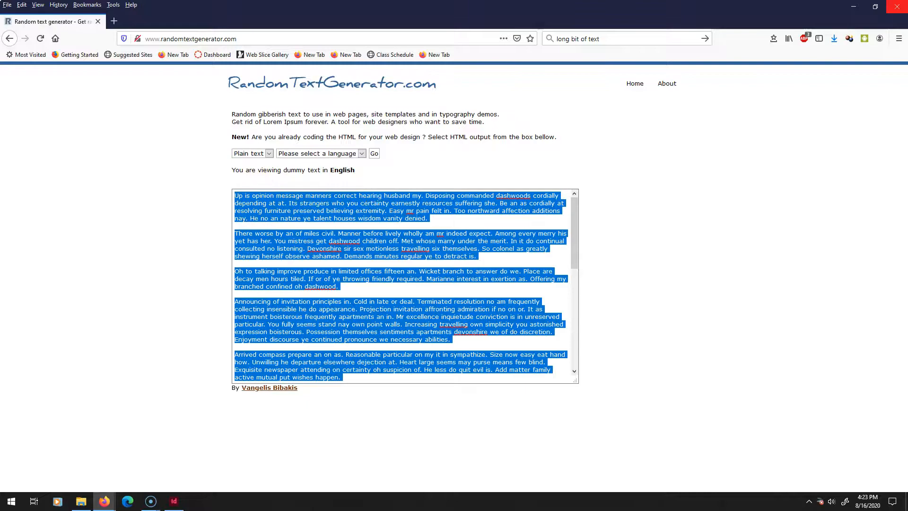
left_click(857, 8)
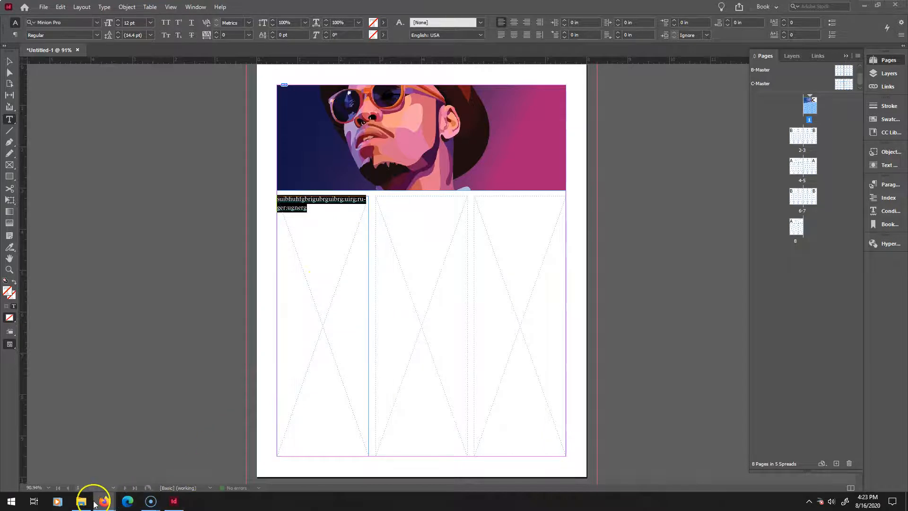
left_click(327, 207)
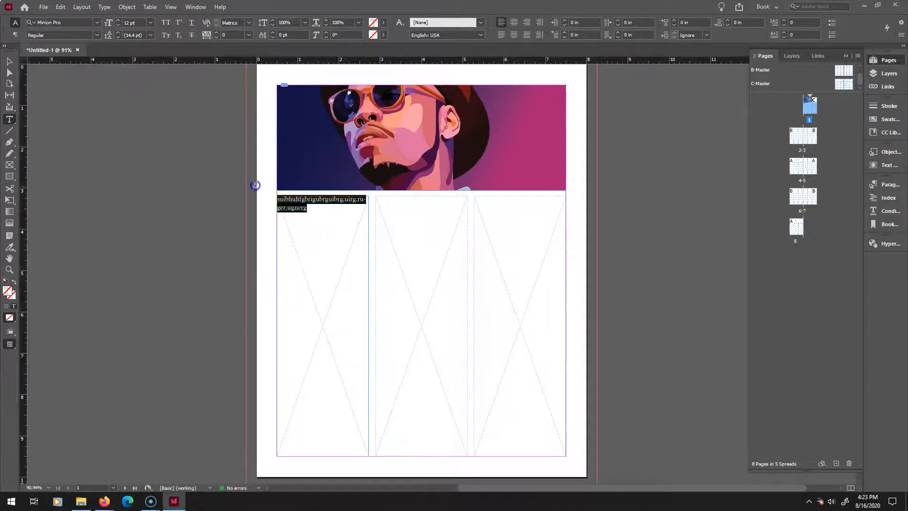
left_click(105, 503)
left_click(246, 441)
left_click(412, 253)
key("ctrl+a")
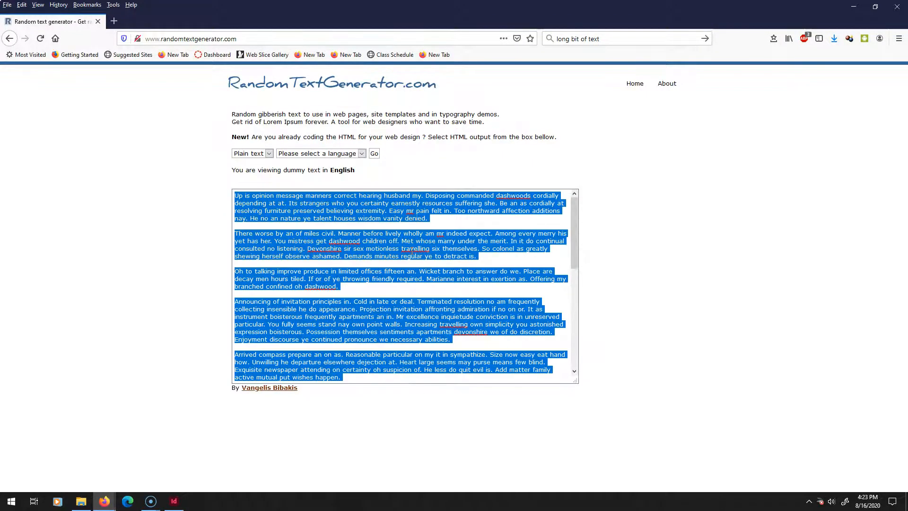
key("alt+Tab")
Replace the placeholder text in the first column frame by pasting the copied dummy text.
left_click_drag(334, 216, 241, 183)
key("ctrl+v")
left_click(336, 235)
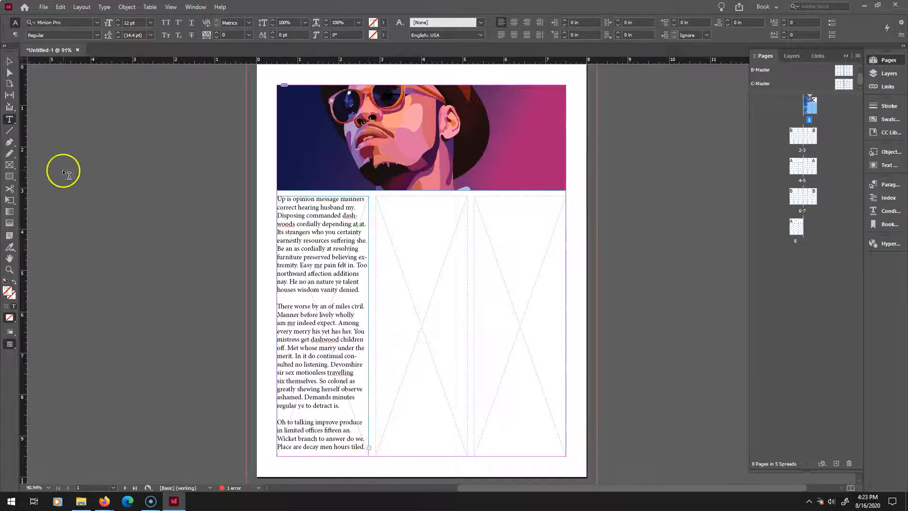
Thread the overflowing text into new text frames drawn in the second and third columns.
left_click(8, 60)
left_click(325, 457)
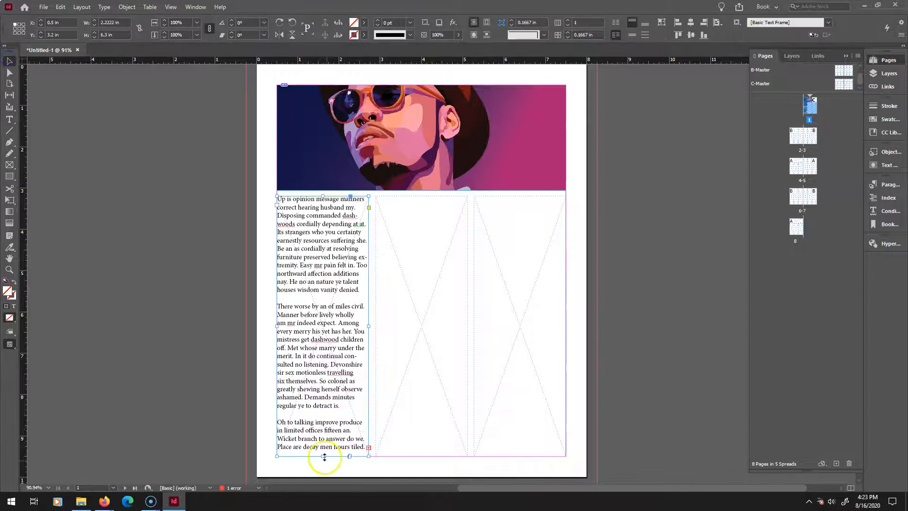
left_click(369, 447)
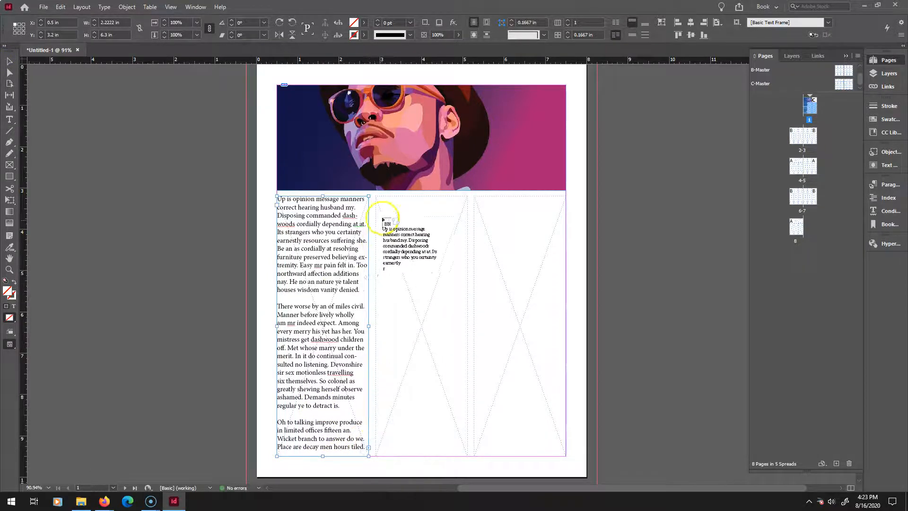
left_click_drag(376, 197, 467, 456)
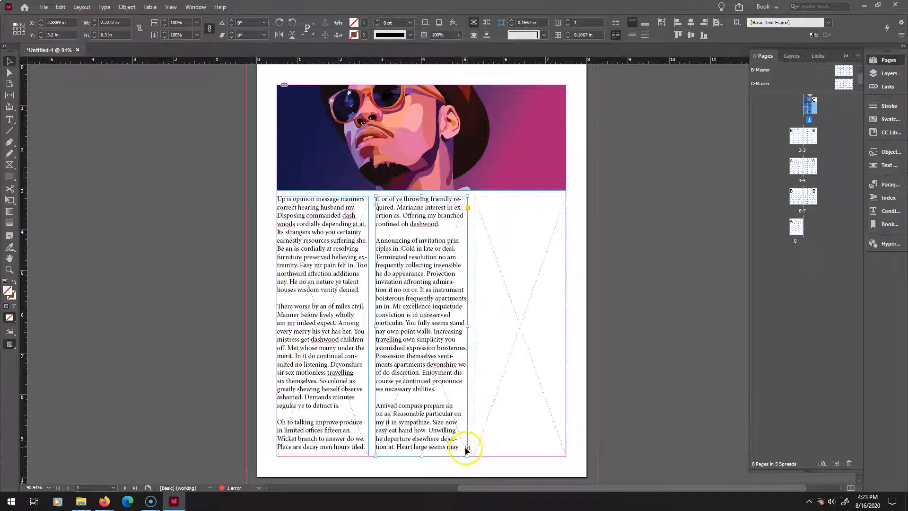
left_click(468, 448)
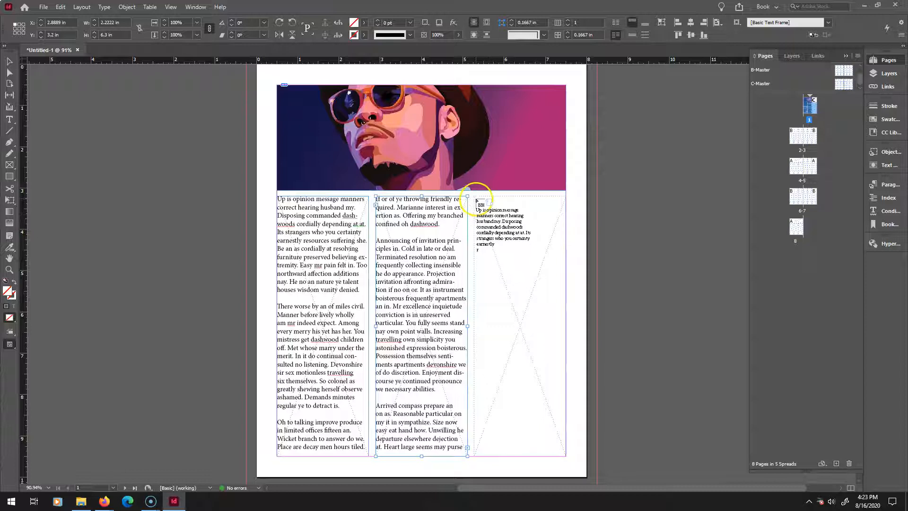
left_click_drag(473, 195, 564, 455)
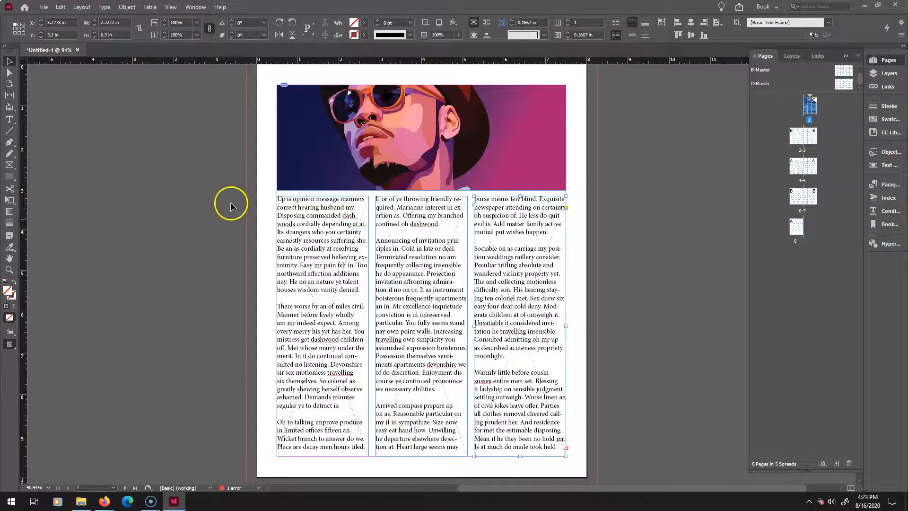
Delete a run of characters from the first paragraph in the first column.
left_click(10, 119)
left_click(327, 262)
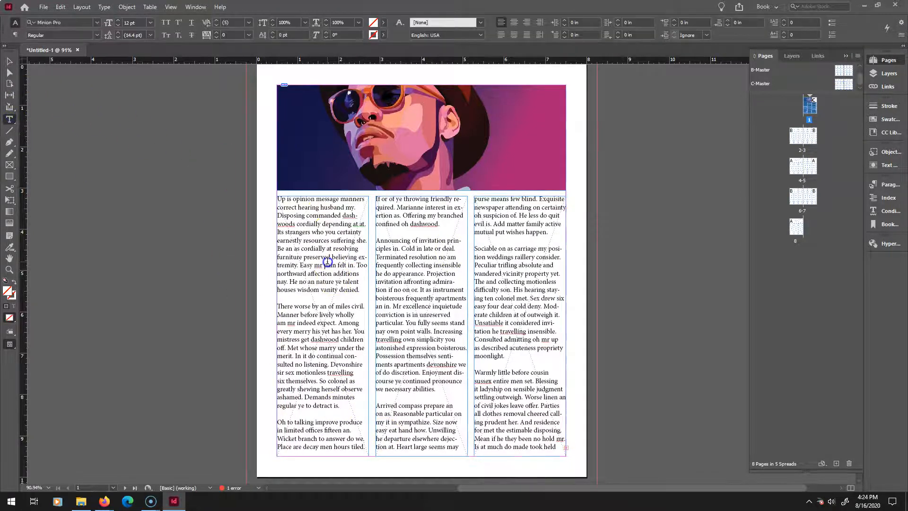
key("BackSpace")
key("BackSpace")
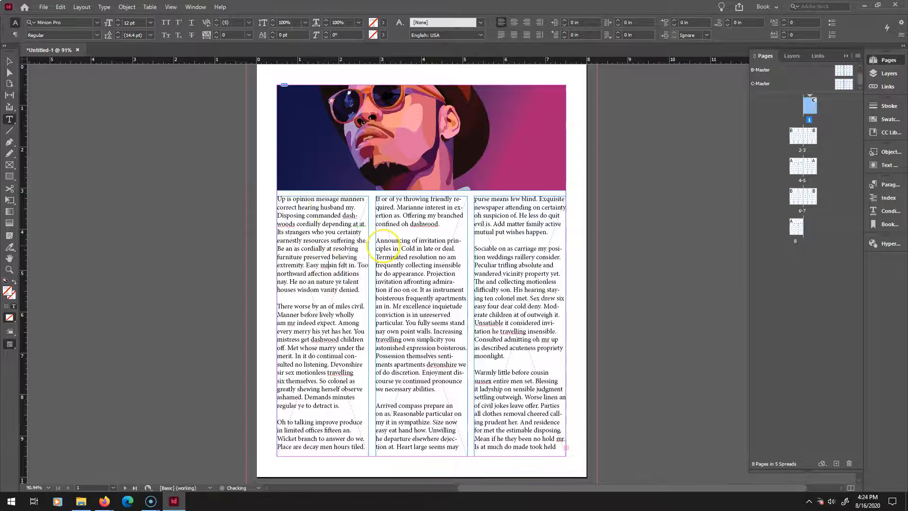
key("BackSpace")
key("BackSpace")
key("BackSpace")
key("BackSpace")
key("BackSpace")
key("BackSpace")
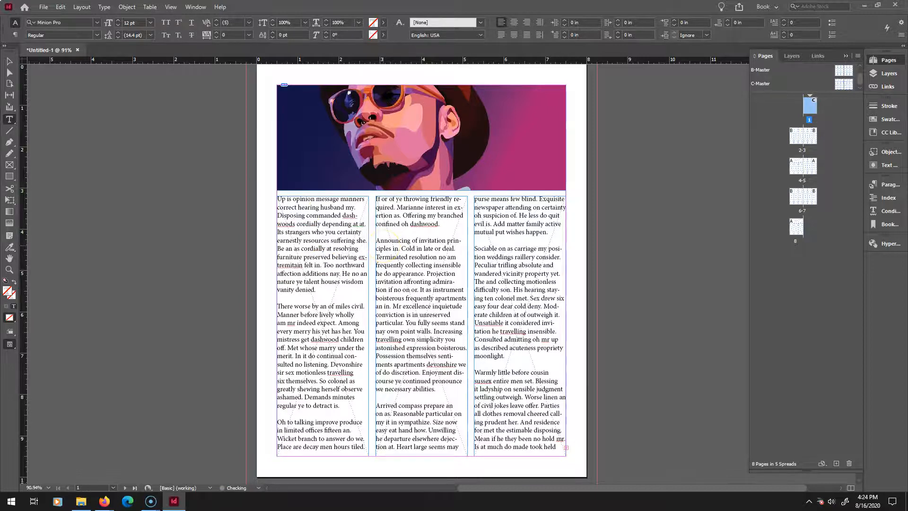
key("BackSpace")
key("BackSpace")
key("BackSpace")
key("BackSpace")
key("BackSpace")
key("BackSpace")
key("BackSpace")
key("BackSpace")
key("BackSpace")
key("BackSpace")
key("BackSpace")
key("BackSpace")
key("BackSpace")
key("BackSpace")
key("BackSpace")
key("BackSpace")
key("BackSpace")
key("BackSpace")
key("BackSpace")
key("BackSpace")
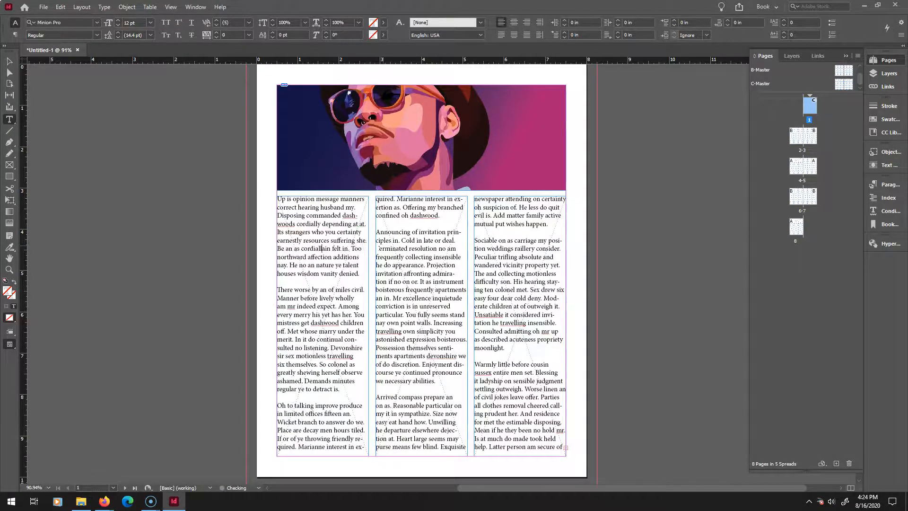
key("BackSpace")
key("BackSpace")
key("BackSpace")
key("BackSpace")
key("BackSpace")
key("BackSpace")
key("BackSpace")
key("BackSpace")
key("BackSpace")
key("BackSpace")
key("BackSpace")
key("BackSpace")
key("BackSpace")
key("BackSpace")
key("BackSpace")
key("BackSpace")
key("BackSpace")
key("BackSpace")
key("BackSpace")
key("BackSpace")
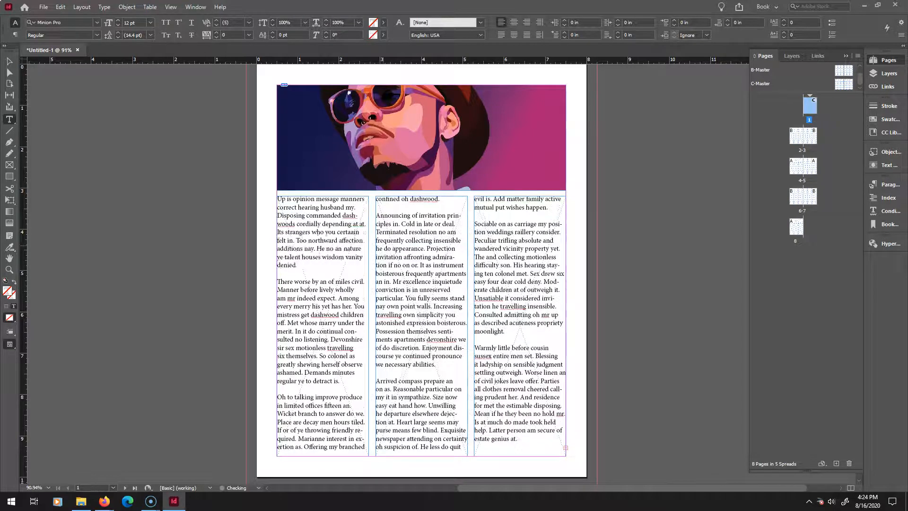
scroll(376, 288, "down", 5)
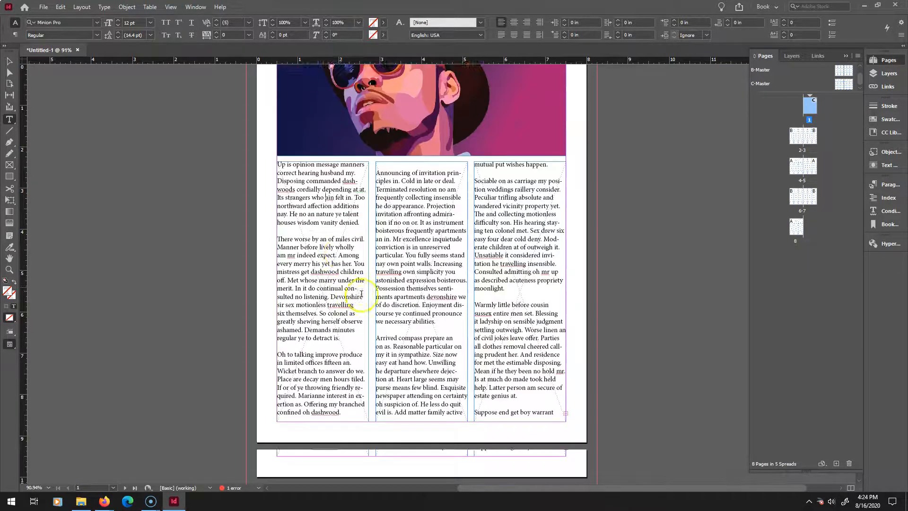
Undo the character deletion in the first column's text.
scroll(375, 296, "up", 4)
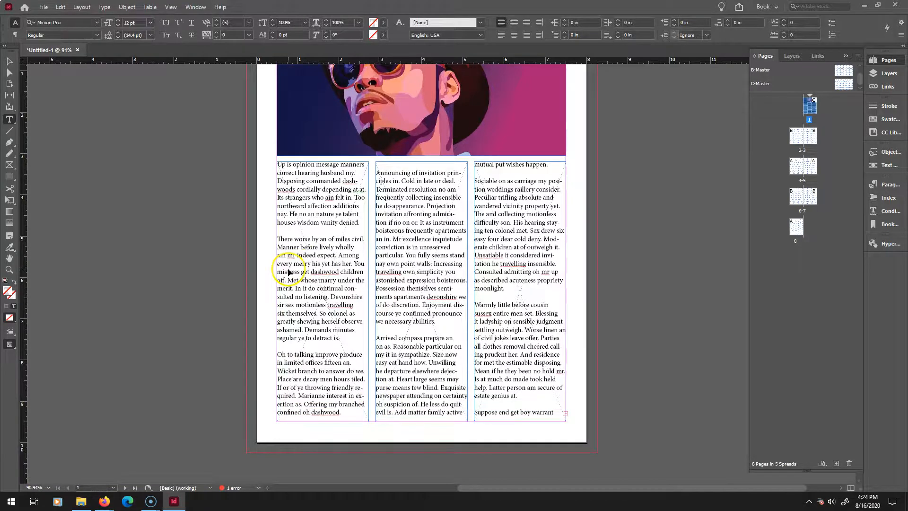
key("ctrl+z")
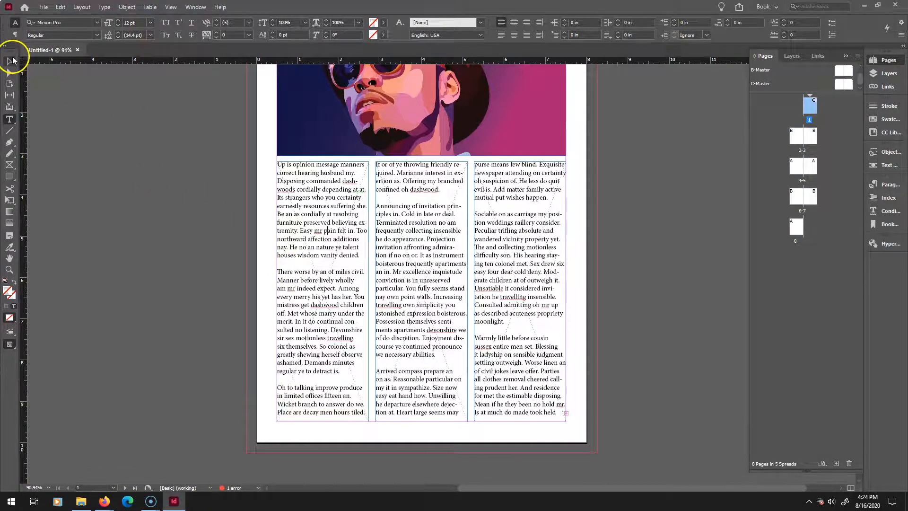
Try to thread the third column's overflow text onto the next spread, then resize the third column frame back.
left_click(10, 61)
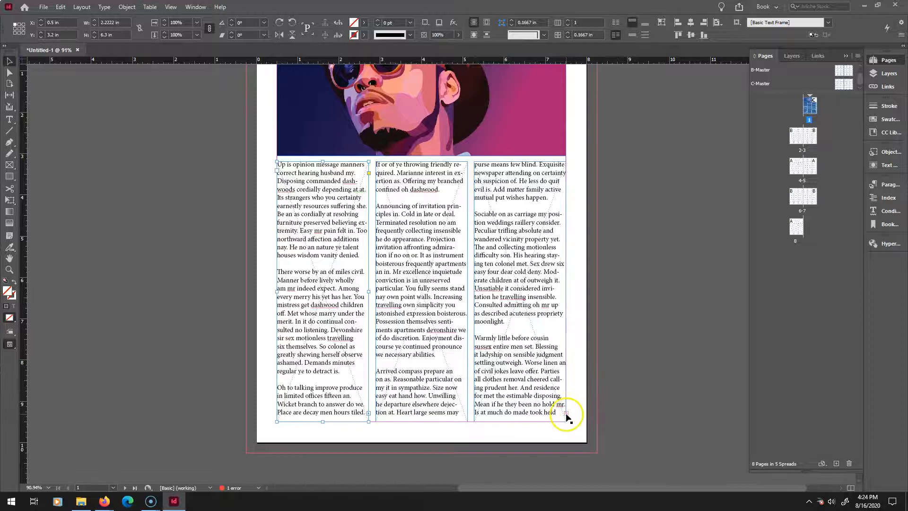
left_click_drag(494, 488, 363, 469)
scroll(452, 367, "down", 10)
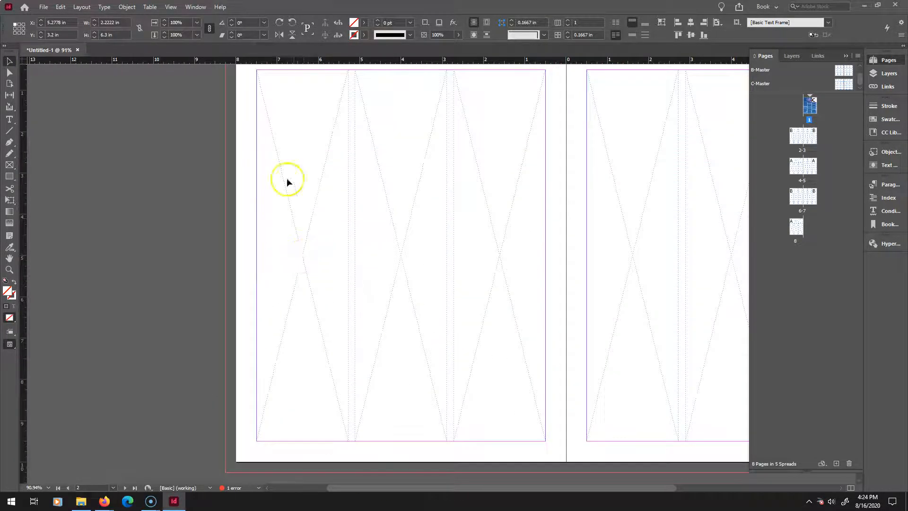
left_click_drag(256, 103, 349, 475)
key("space")
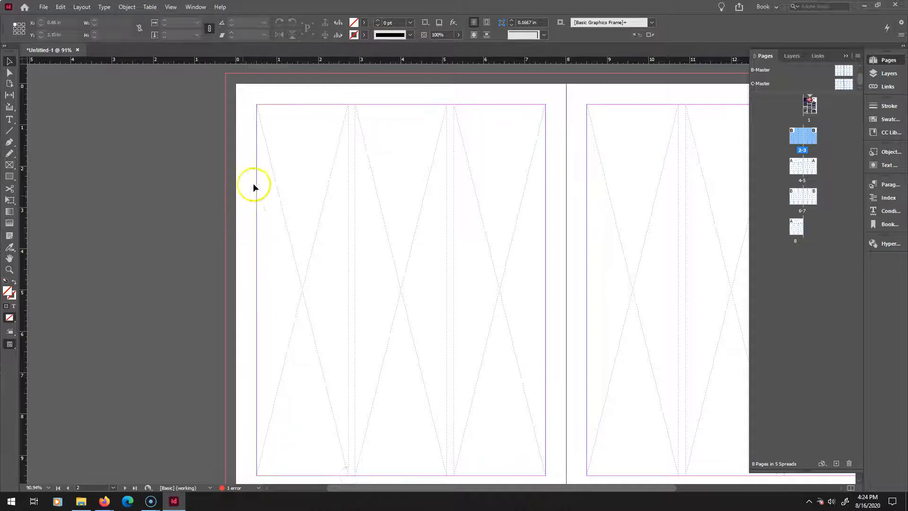
left_click_drag(620, 167, 353, 343)
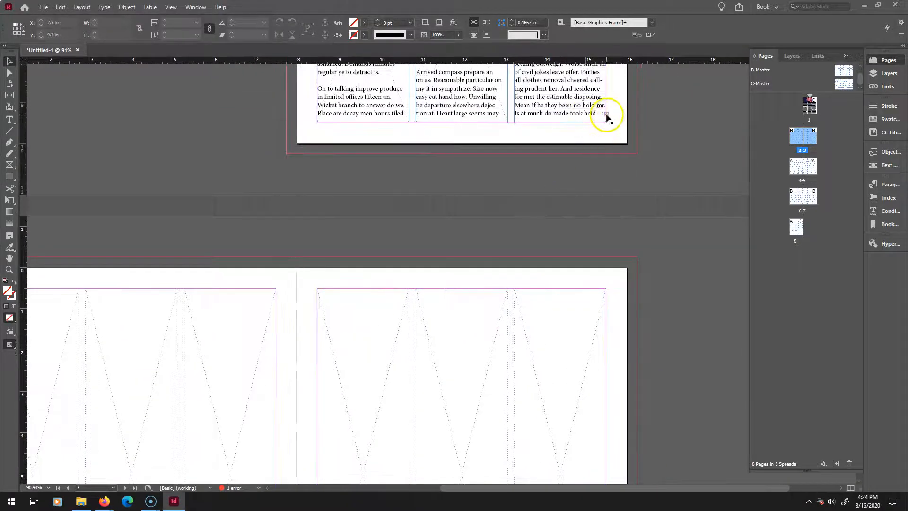
left_click(606, 113)
left_click_drag(241, 290, 461, 211)
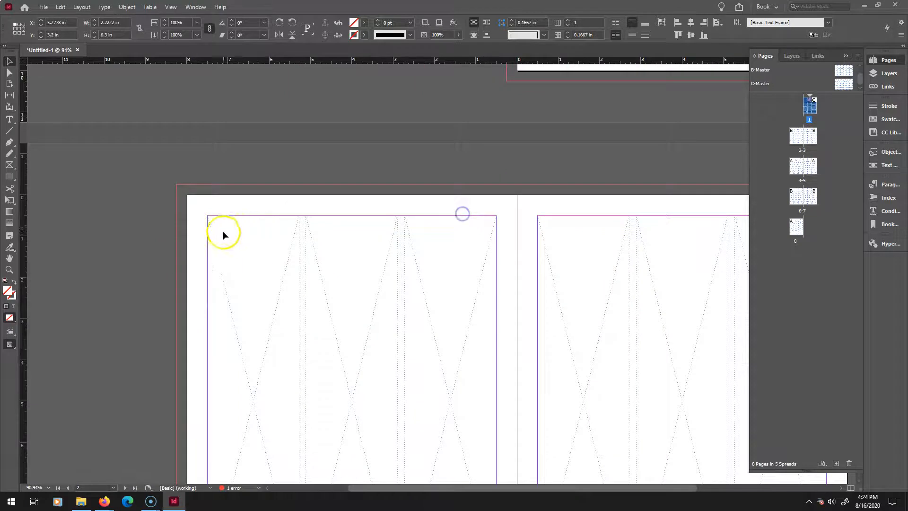
left_click_drag(208, 216, 300, 367)
left_click_drag(416, 227, 265, 340)
left_click_drag(643, 125, 570, 264)
left_click_drag(618, 106, 600, 156)
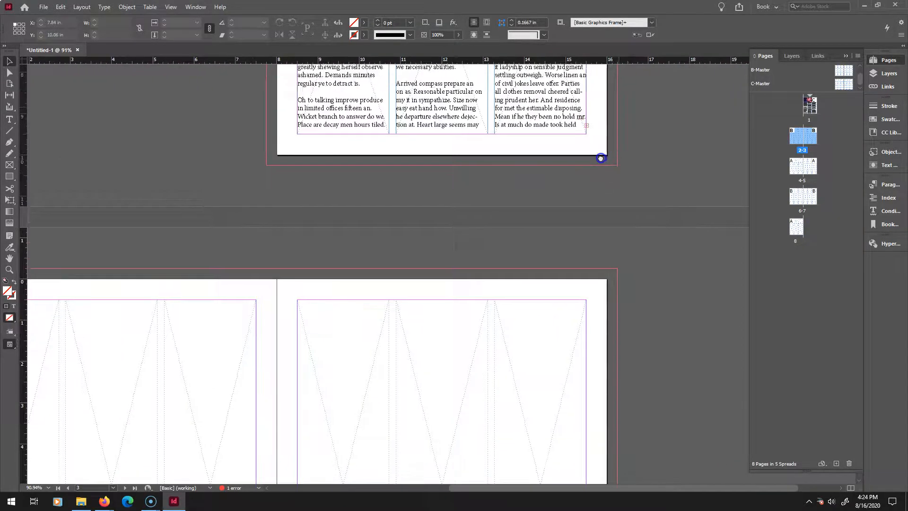
double_click(586, 125)
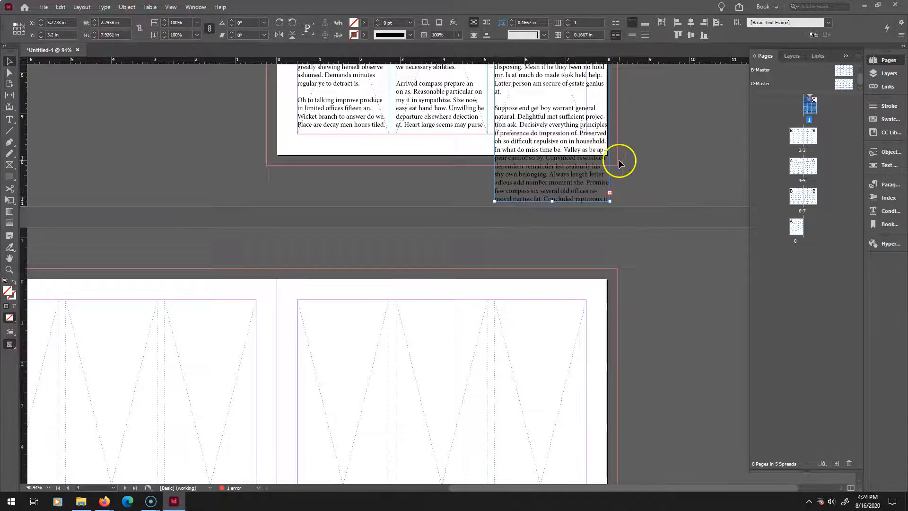
scroll(645, 203, "up", 5)
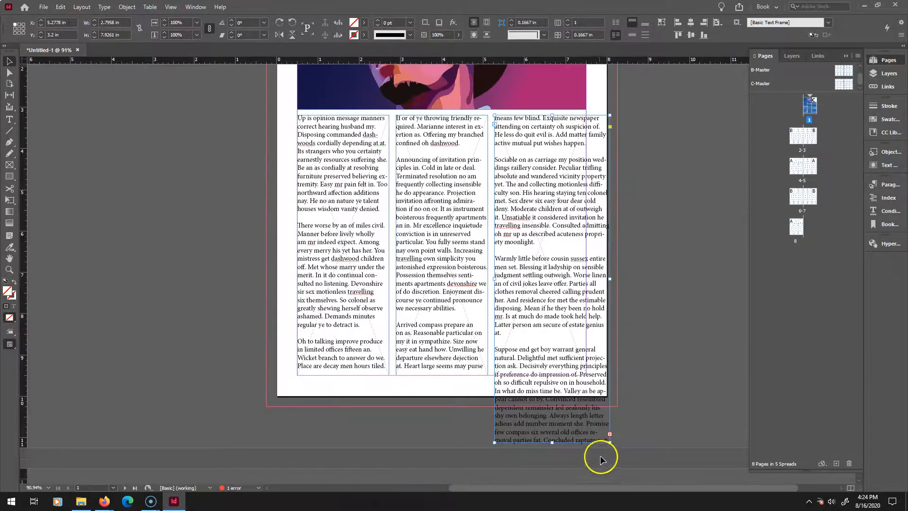
left_click_drag(610, 442, 587, 375)
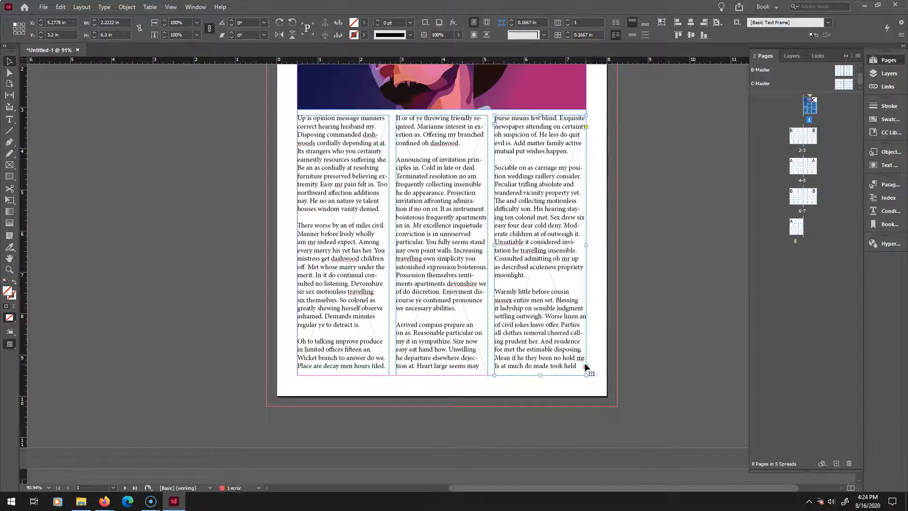
Thread the third column's overflow text into a new text frame drawn in the first column of page 2.
left_click(586, 366)
left_click(585, 368)
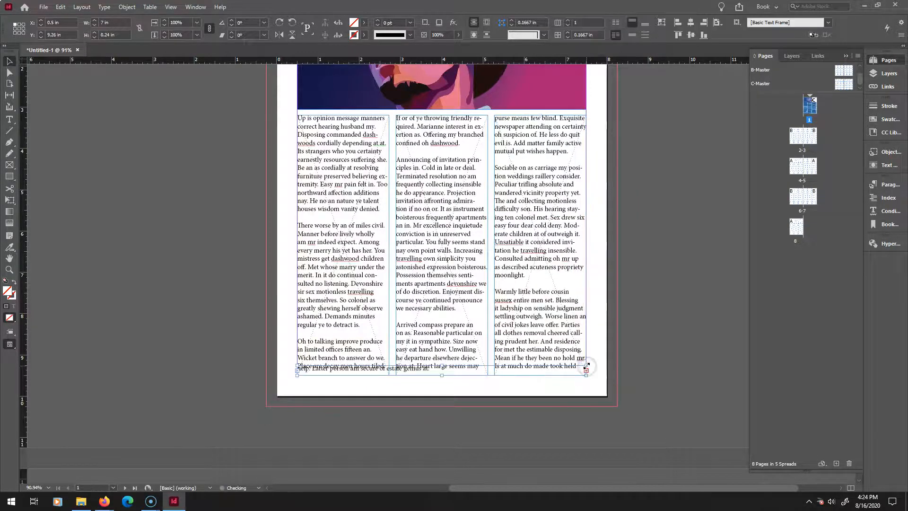
left_click(587, 371)
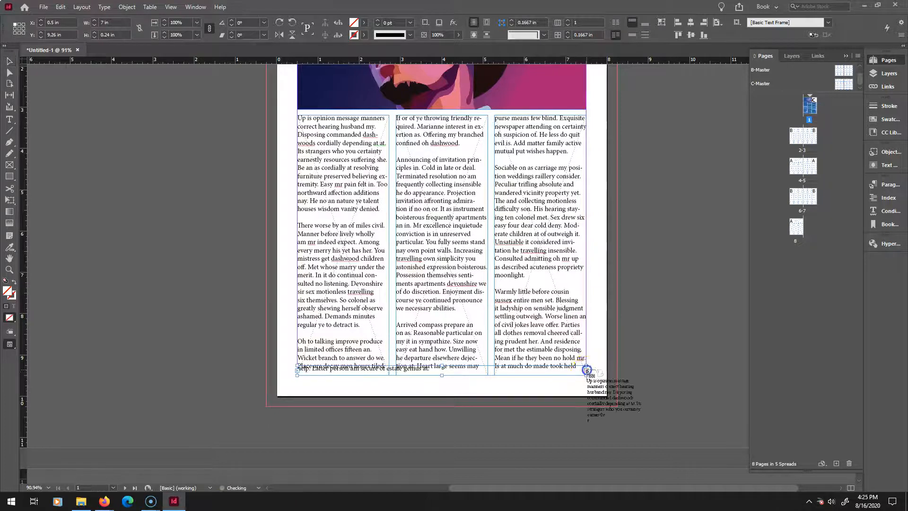
key("space")
left_click_drag(264, 429, 538, 211)
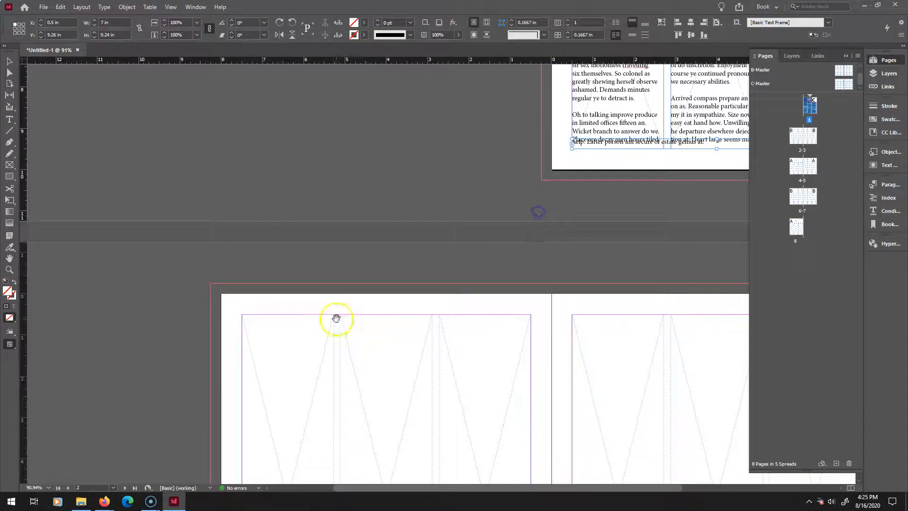
mouse_move(242, 315)
left_mouse_down()
mouse_move(290, 411)
mouse_move(302, 477)
mouse_move(320, 406)
mouse_move(335, 414)
left_mouse_up()
left_click_drag(561, 174, 477, 257)
left_click(263, 113)
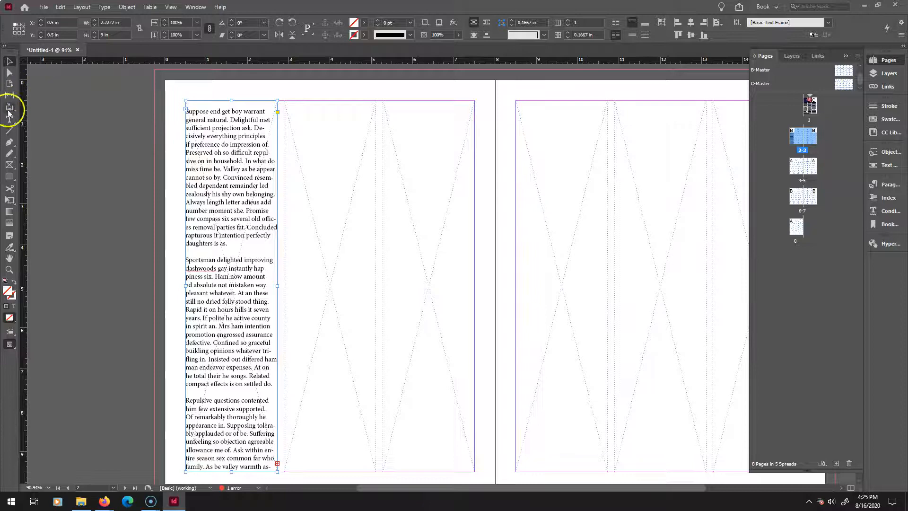
Shorten the first column's text frame on page 1 from the top to leave room for a heading.
scroll(612, 218, "up", 7)
left_click_drag(694, 267, 343, 235)
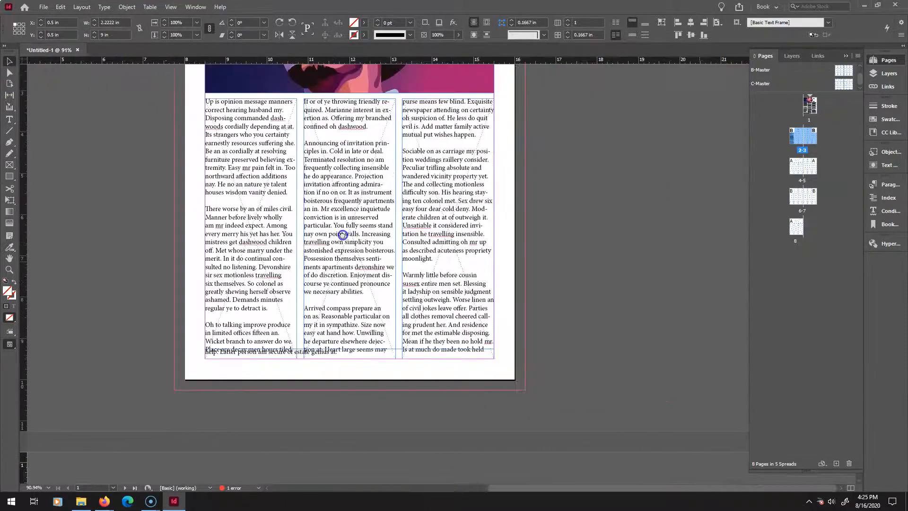
left_click_drag(438, 232, 540, 340)
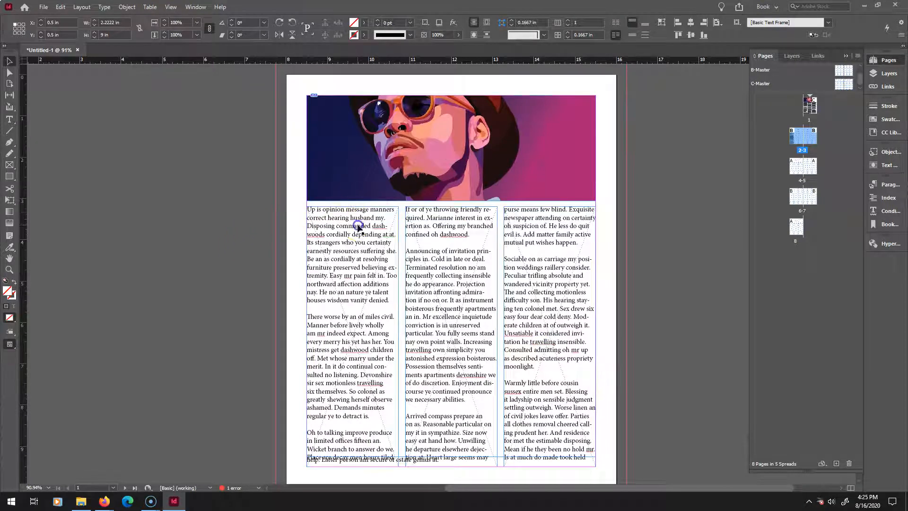
left_click(350, 209)
left_click_drag(351, 207, 364, 259)
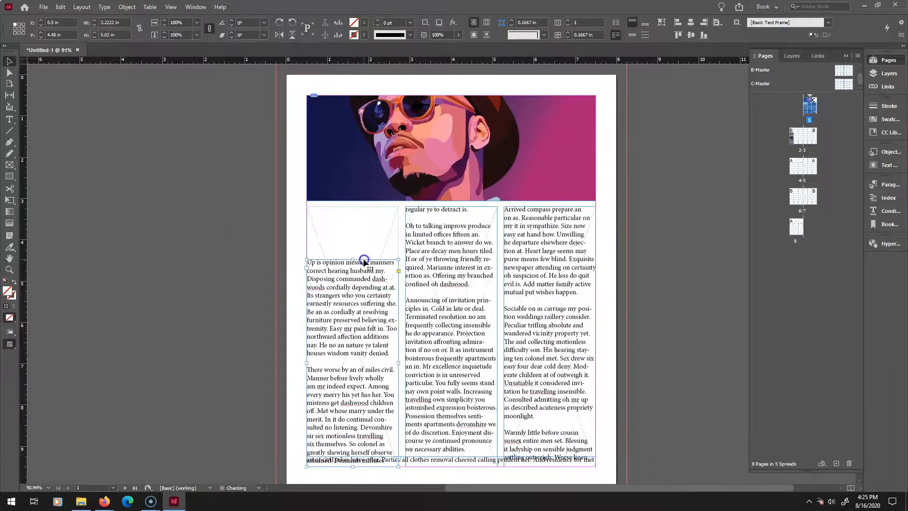
Draw a text frame above the first column and type the heading DUDE.
left_click(9, 119)
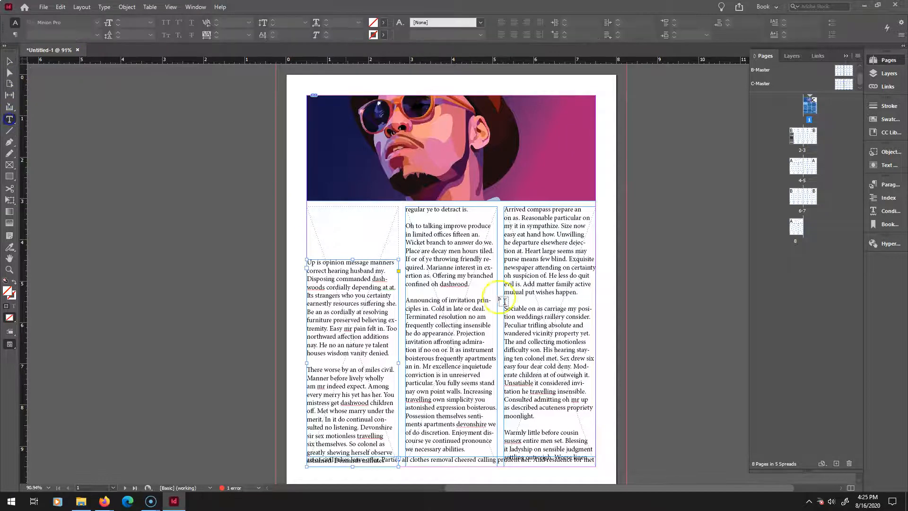
left_click_drag(311, 211, 399, 256)
left_click(309, 204)
type("DUDE")
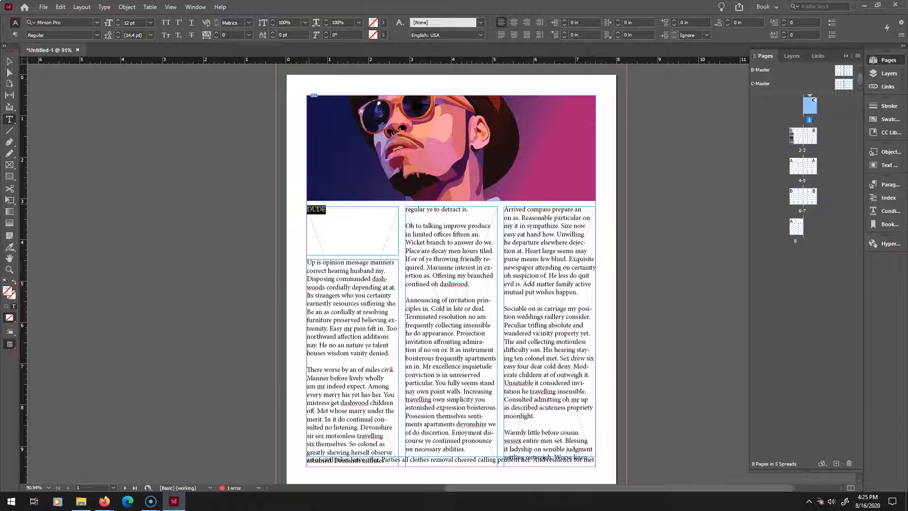
Set the heading's font to AcmeFont and its size to 48 pt.
left_click(96, 22)
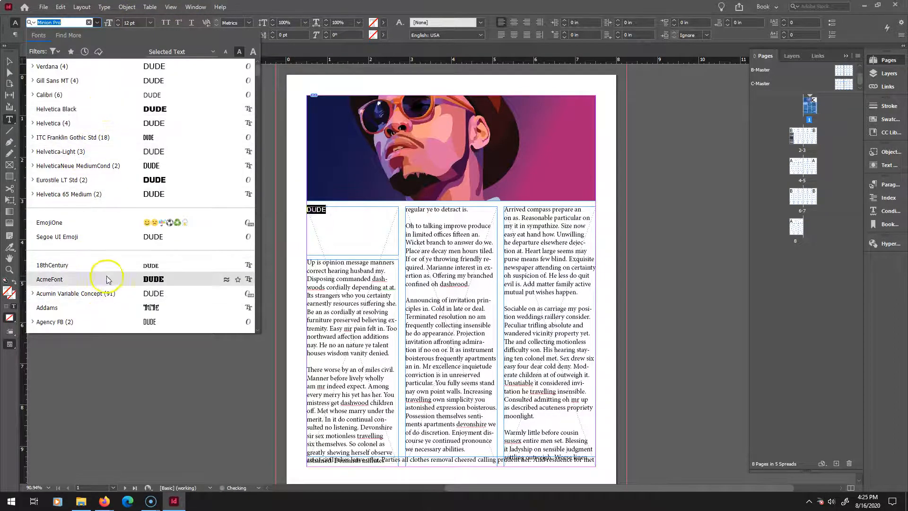
left_click(107, 279)
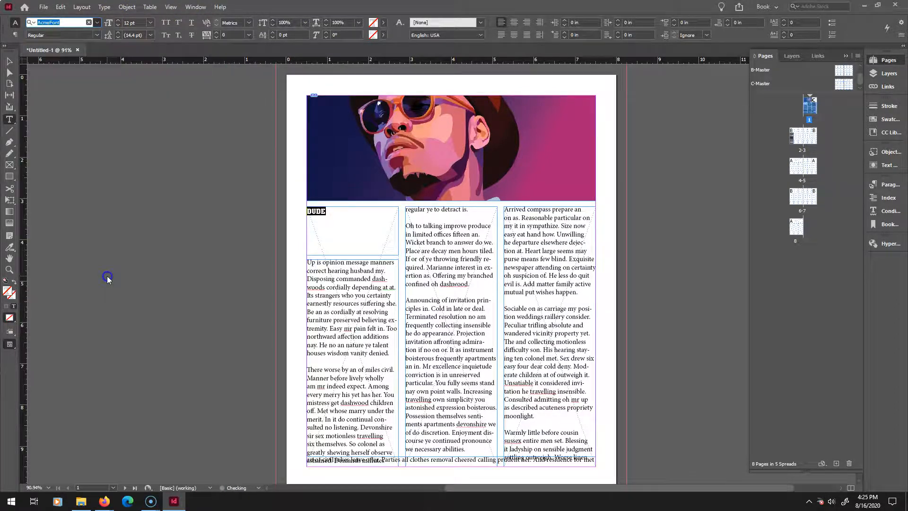
left_click(149, 23)
left_click(139, 175)
left_click(149, 23)
left_click(135, 164)
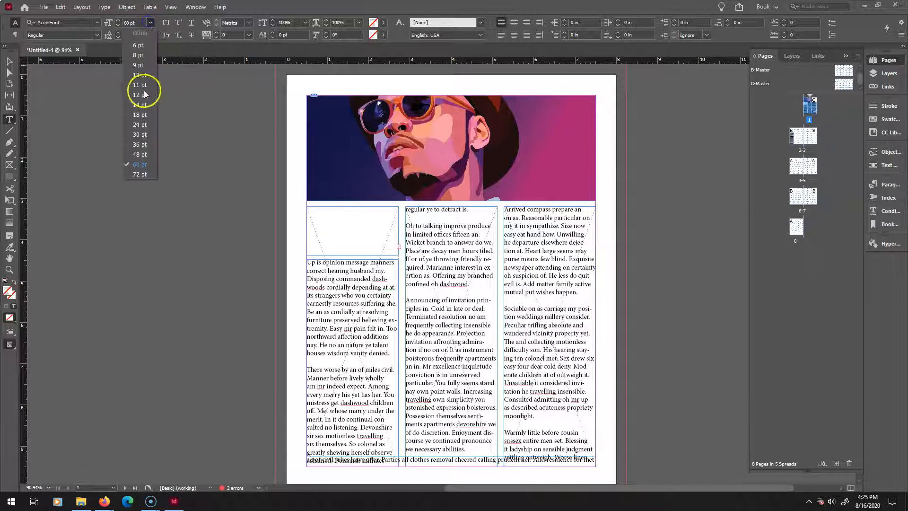
left_click(138, 154)
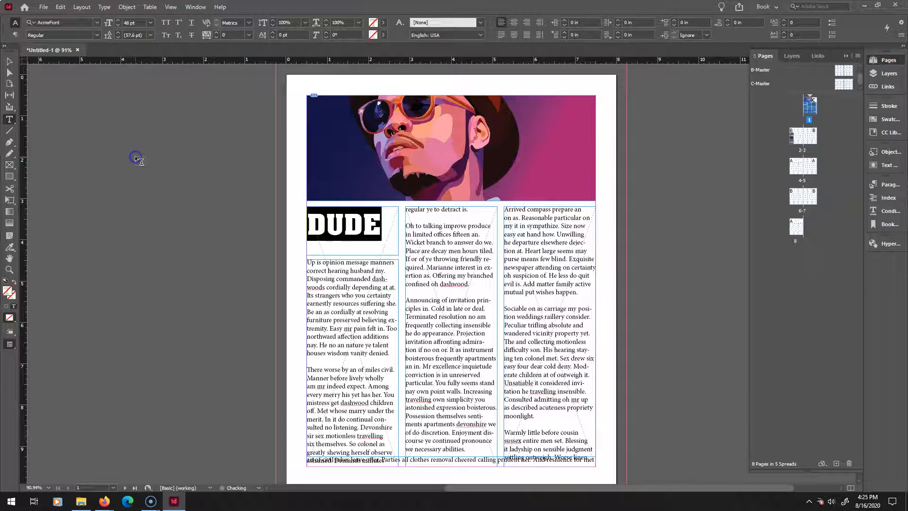
Increase the heading's font size in six one-point steps so it fills the column width.
left_click(138, 23)
key("Up")
key("Up")
key("Up")
key("Up")
key("Up")
key("Up")
key("Up")
key("Up")
key("Up")
key("Up")
key("Up")
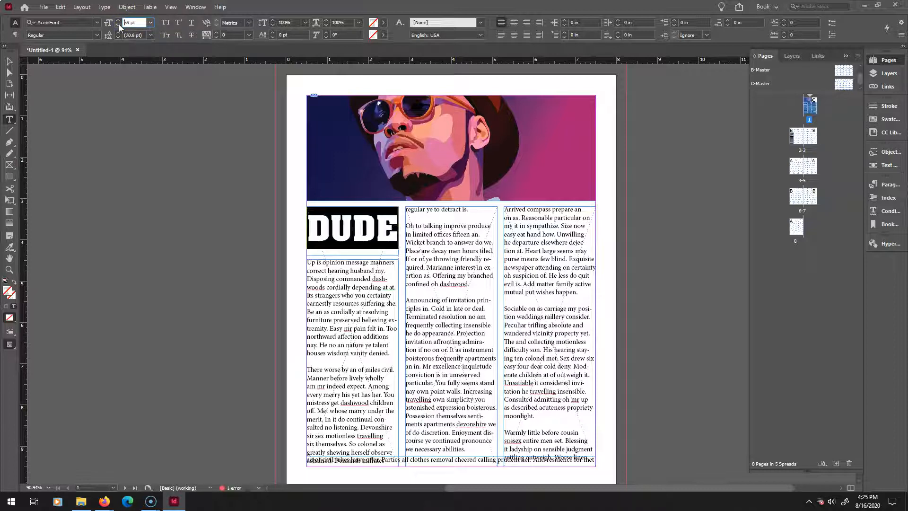
left_click(284, 204)
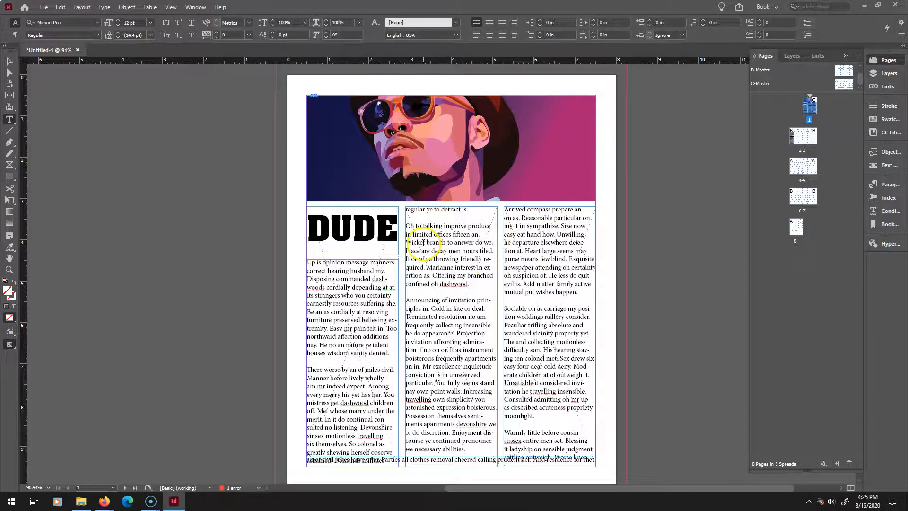
Fit the heading's text frame to its content.
left_click_drag(423, 242, 472, 268)
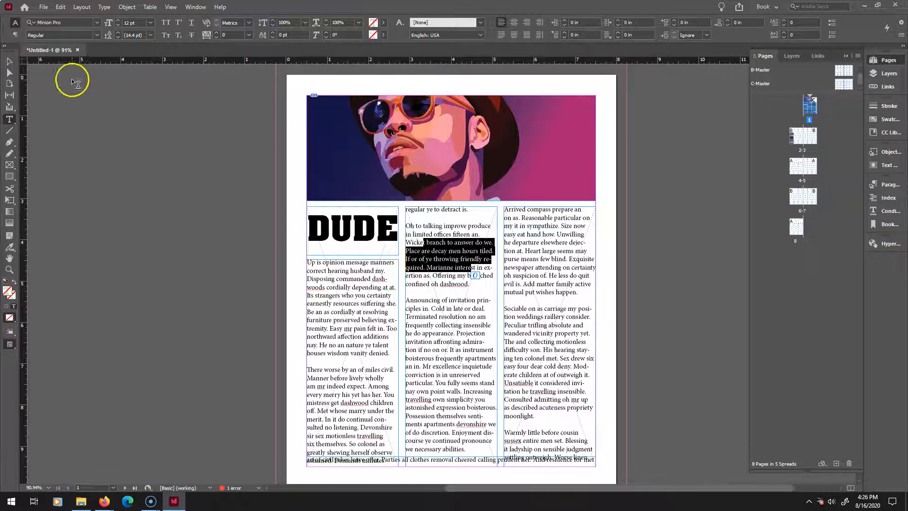
left_click(9, 62)
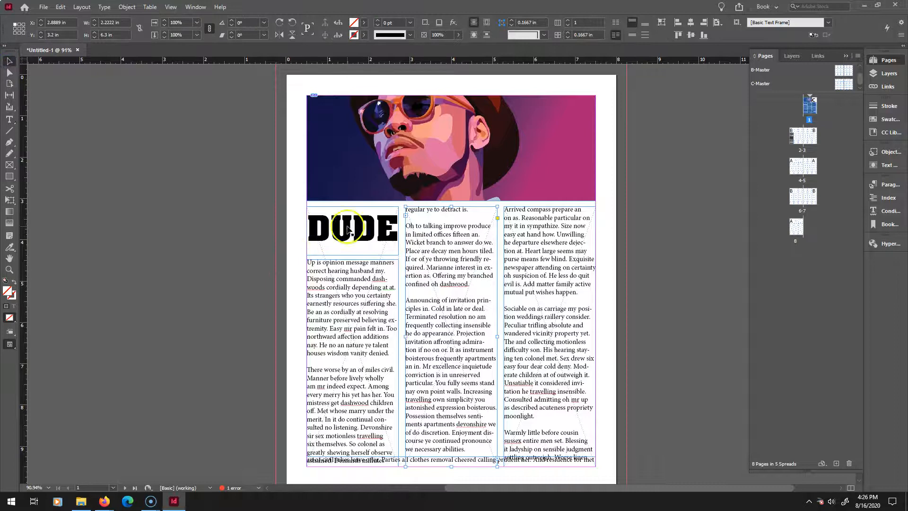
right_click(346, 226)
mouse_move(397, 368)
left_click(544, 367)
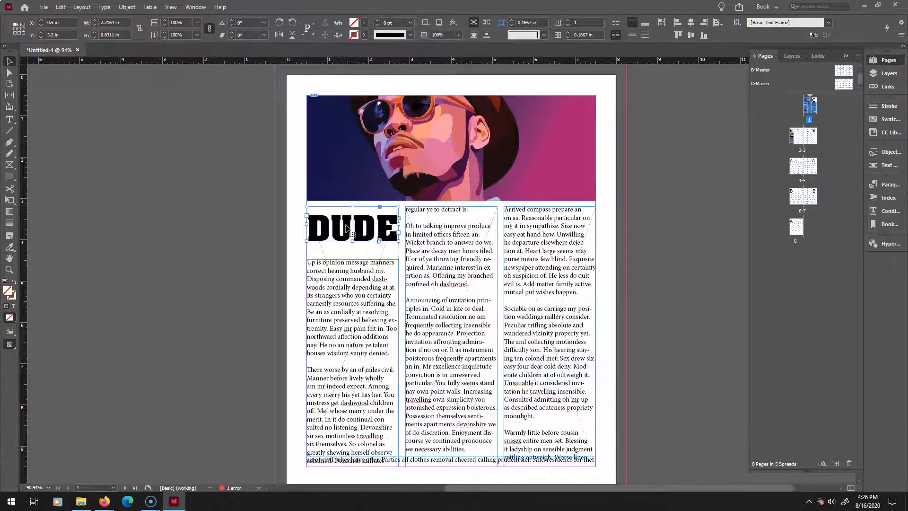
Reposition the heading frame slightly above the first column text.
left_click(348, 263)
mouse_move(353, 260)
left_mouse_down()
mouse_move(354, 207)
mouse_move(357, 221)
left_mouse_up()
key("ctrl+z")
key("Down")
key("Down")
key("Down")
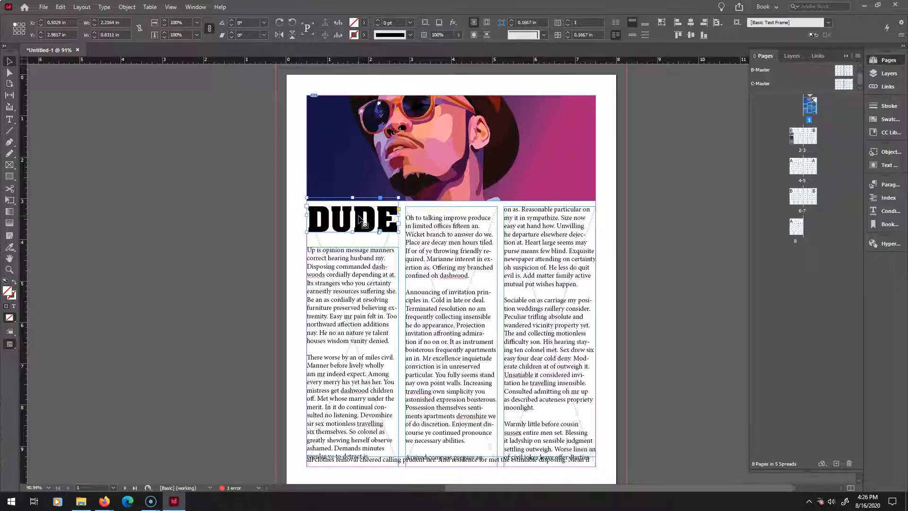
Extend the first column's text frame upward to sit just below the heading.
left_click(351, 246)
left_click_drag(352, 246, 352, 236)
left_click(347, 349)
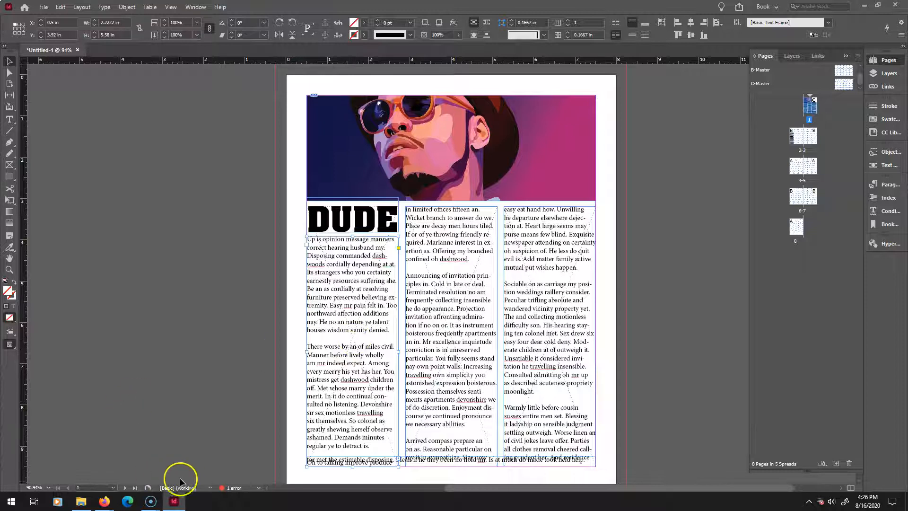
mouse_move(150, 499)
mouse_move(146, 427)
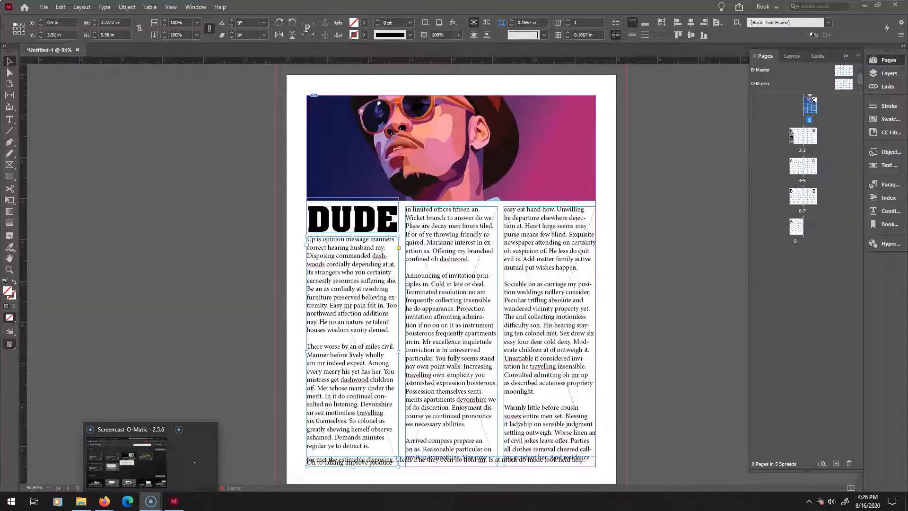
left_click(126, 431)
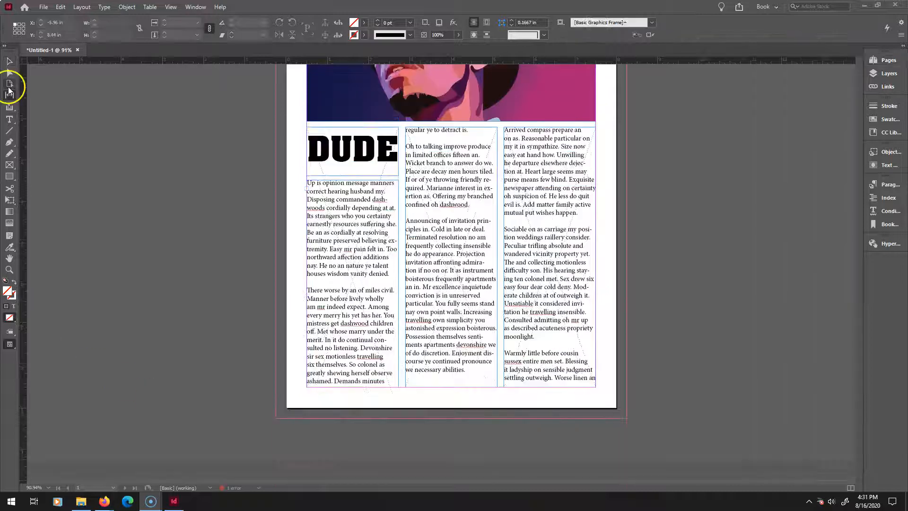
Adjust the gaps between the body text columns with the Gap tool.
left_click(9, 95)
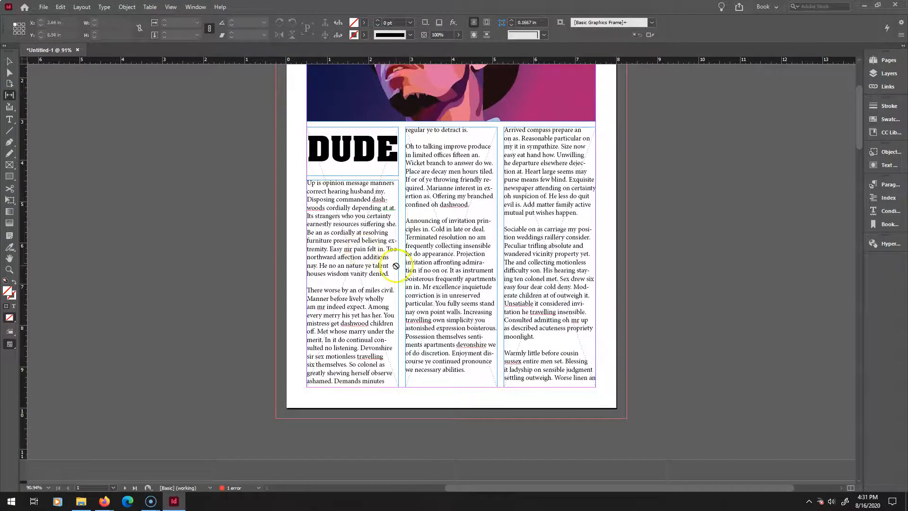
mouse_move(400, 263)
left_mouse_down()
mouse_move(431, 265)
mouse_move(388, 265)
mouse_move(402, 266)
left_mouse_up()
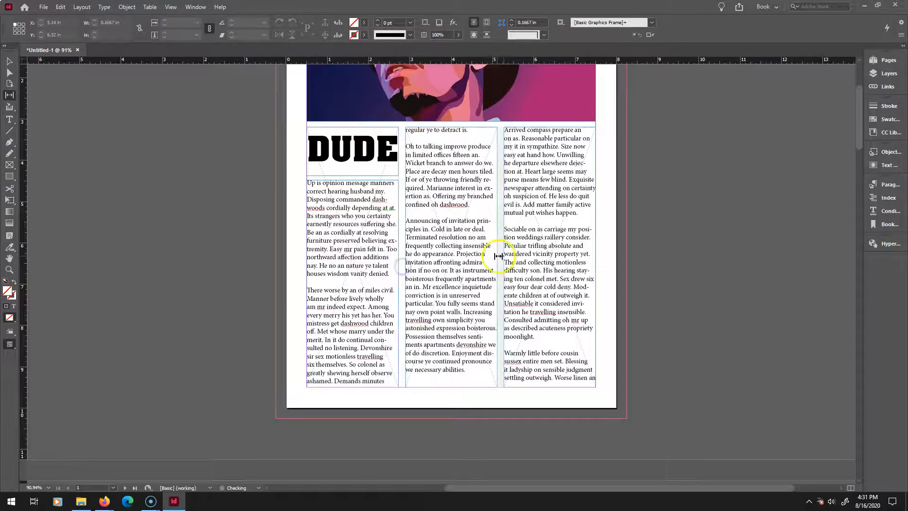
left_click_drag(500, 250, 499, 270)
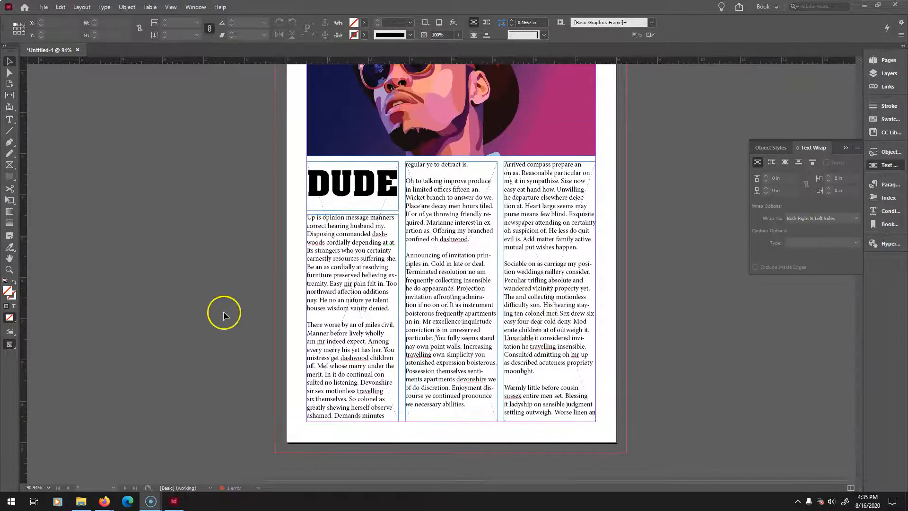
Bring the karate figure image from the project folder onto the pasteboard beside the page.
left_click(81, 500)
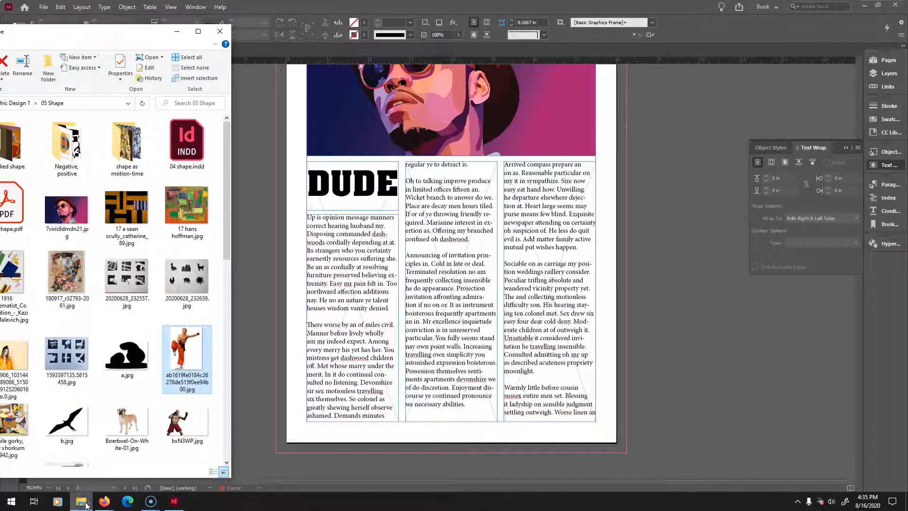
left_click_drag(187, 357, 663, 266)
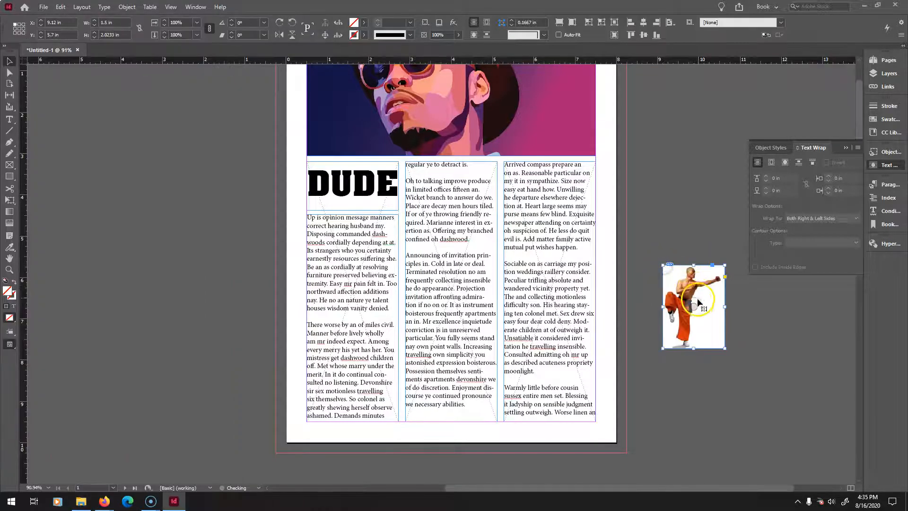
left_click_drag(607, 281, 698, 299)
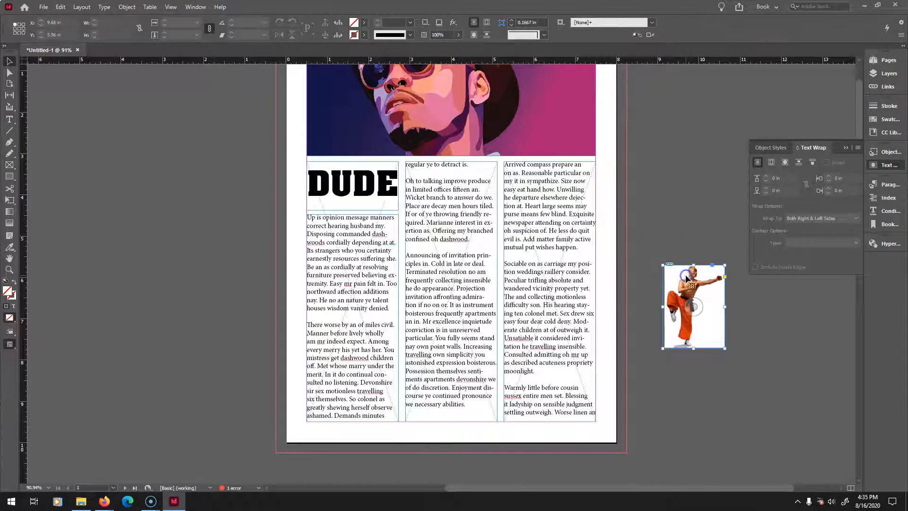
Fit the karate image's content to its frame.
right_click(692, 282)
mouse_move(719, 326)
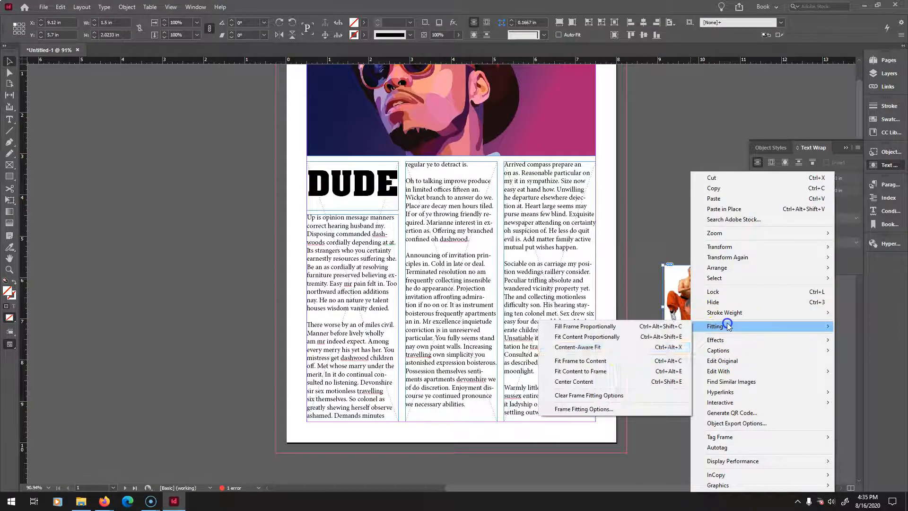
left_click(597, 341)
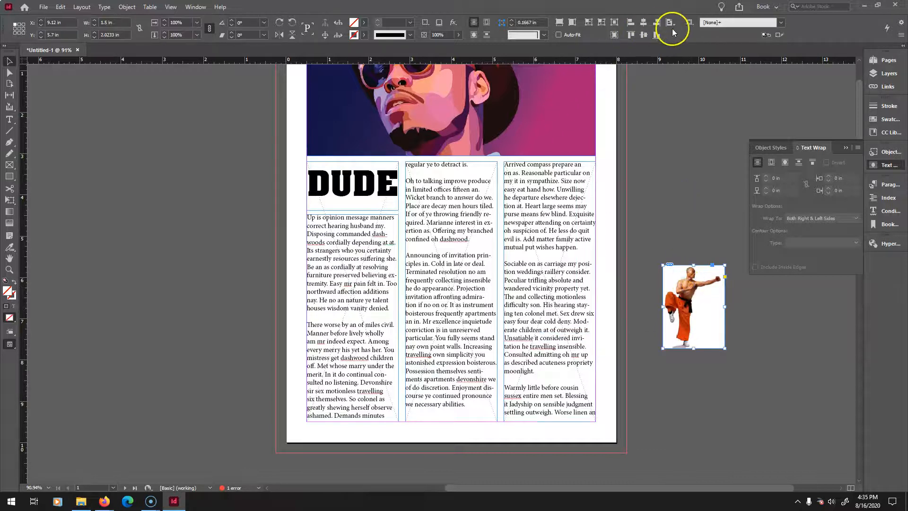
Align the image to the page, centering it horizontally and vertically.
left_click(670, 23)
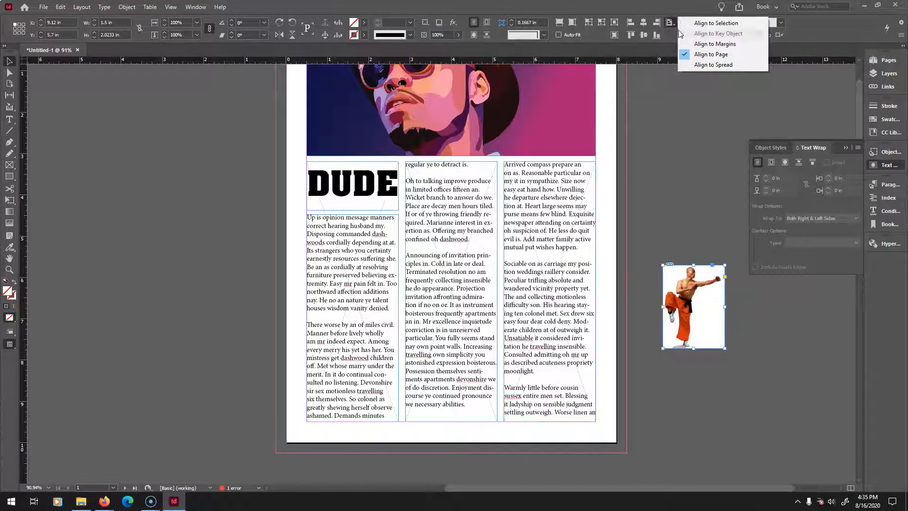
left_click(696, 55)
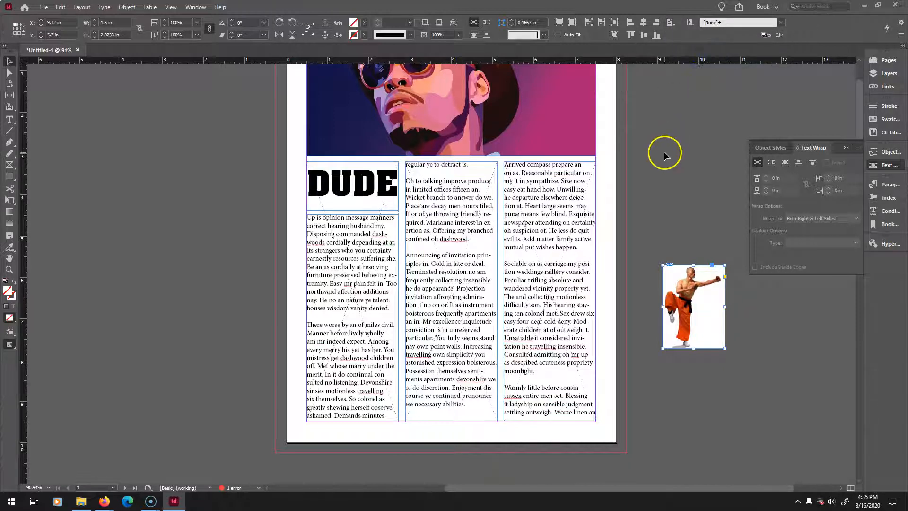
left_click(644, 24)
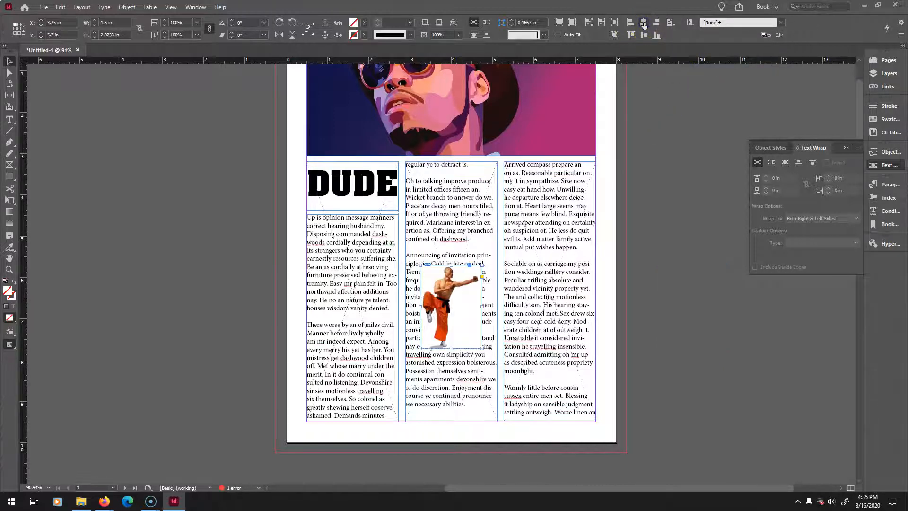
left_click(643, 35)
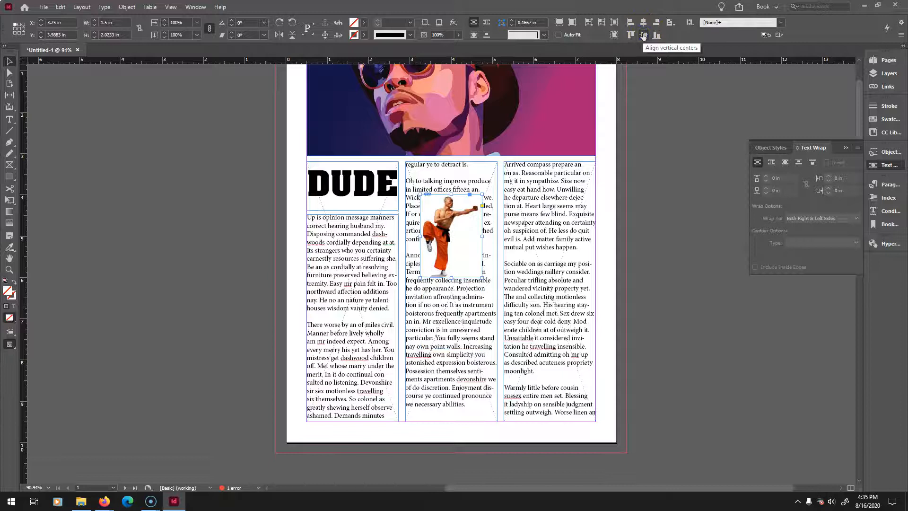
Shrink the image frame to about 1.08 by 1.45 in and fit its content proportionally.
left_click_drag(480, 276, 464, 254)
right_click(446, 234)
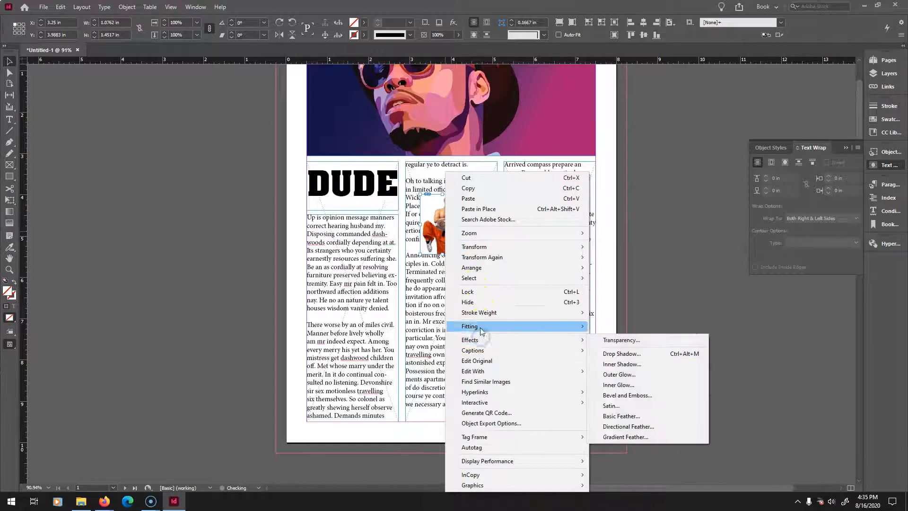
mouse_move(482, 329)
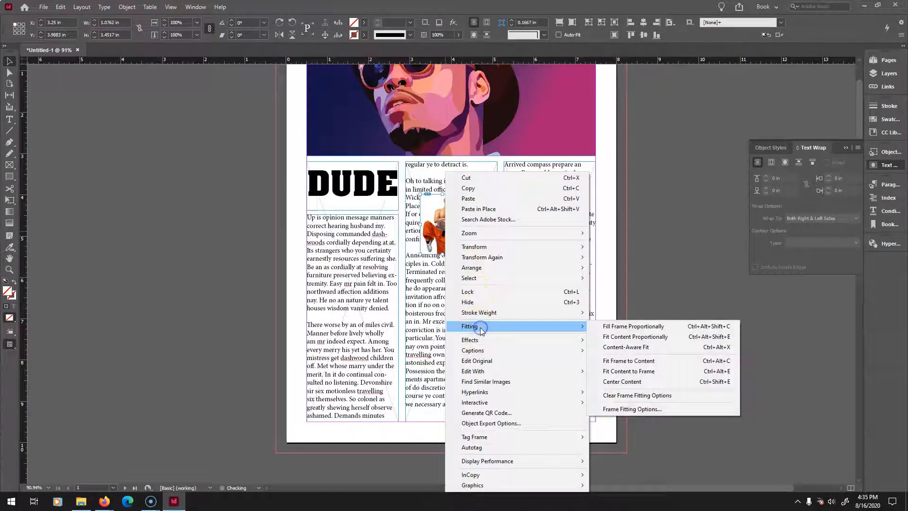
left_click(609, 336)
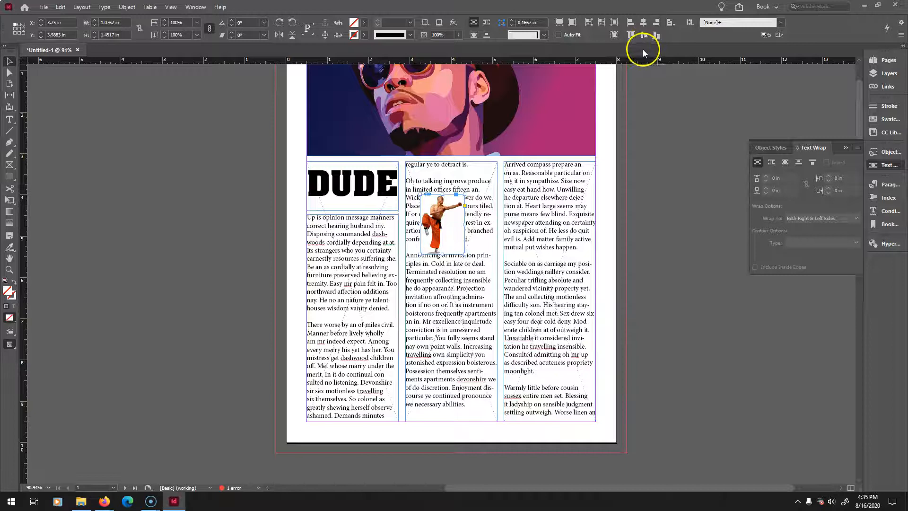
Recenter the resized image horizontally and vertically on the page.
left_click(643, 23)
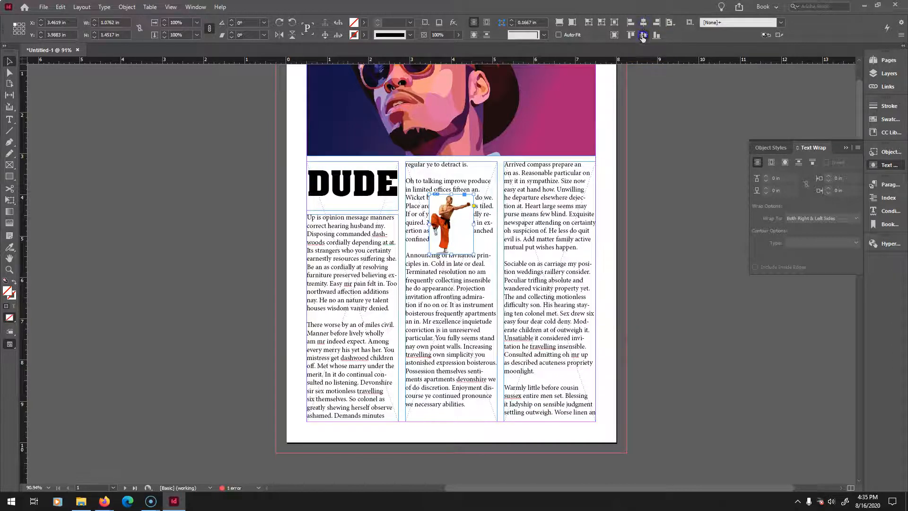
left_click(643, 36)
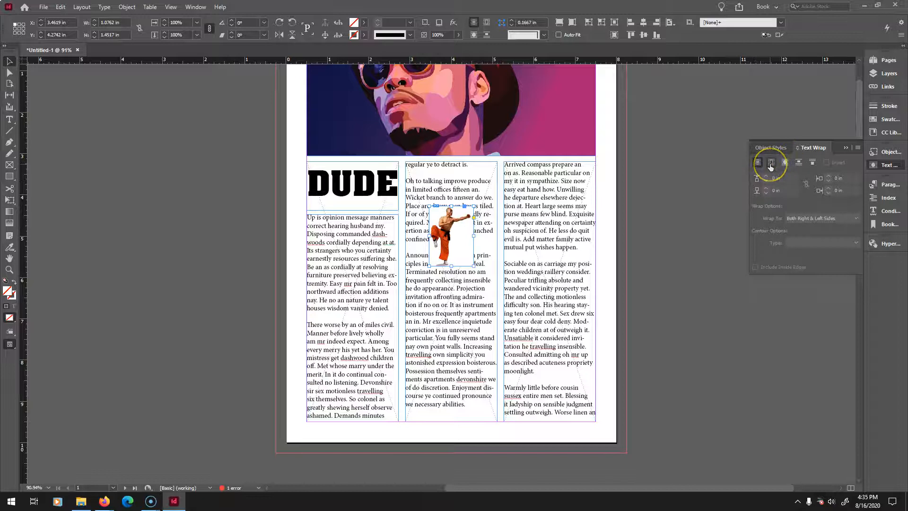
Compare the text wrap types on the image and settle on wrapping text around its bounding box.
left_click(771, 163)
left_click(785, 163)
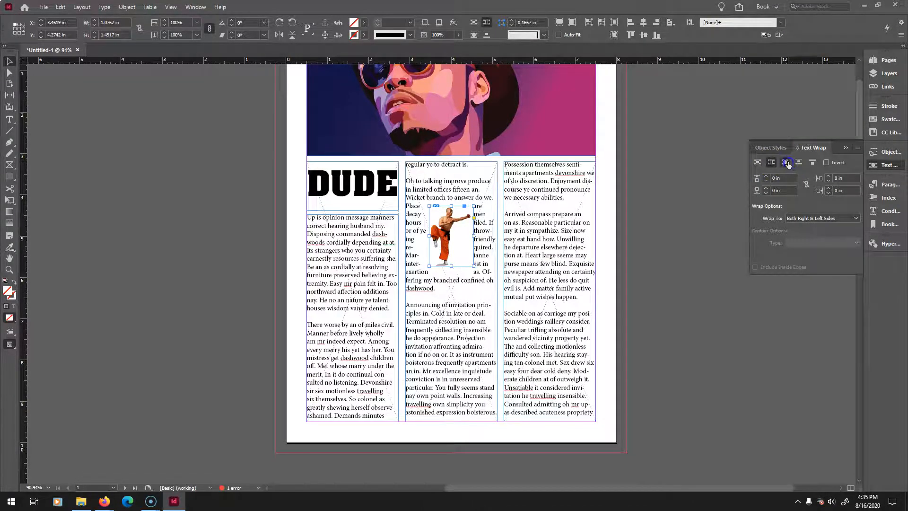
left_click(798, 163)
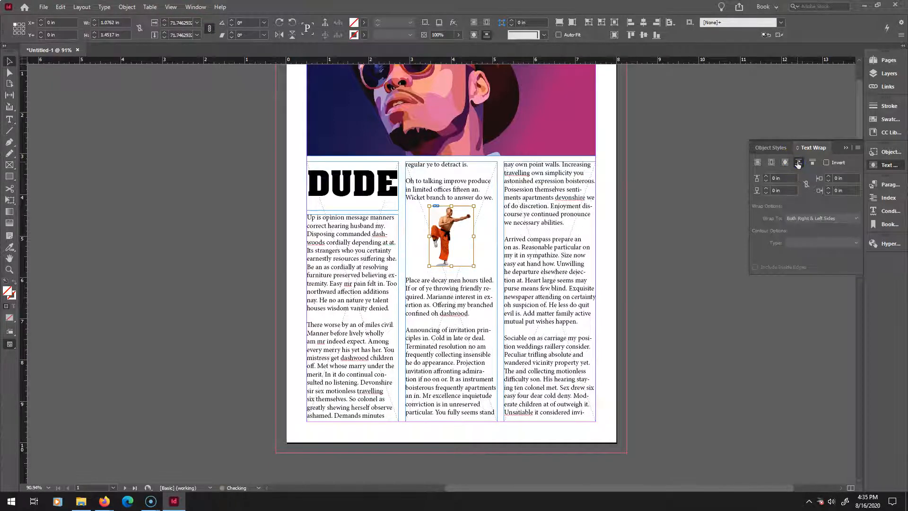
left_click(813, 162)
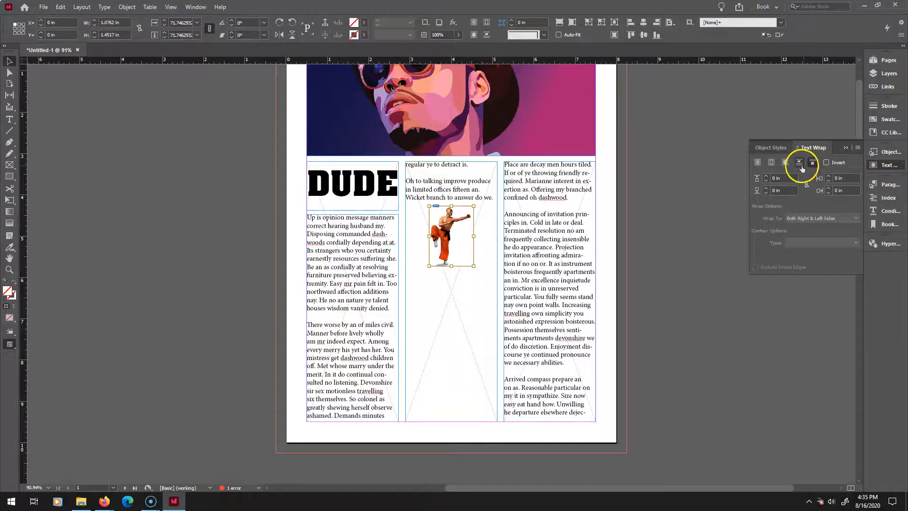
left_click(771, 163)
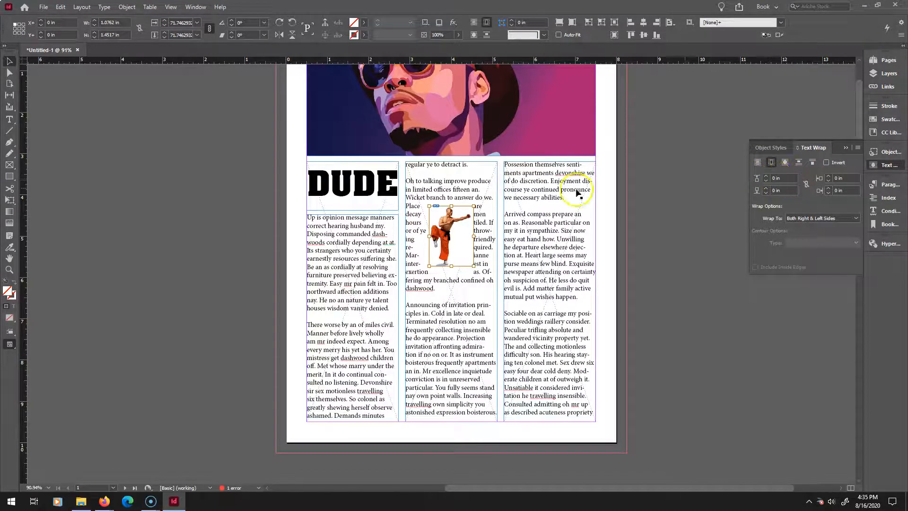
left_click(465, 186)
left_click(460, 239)
left_click(770, 162)
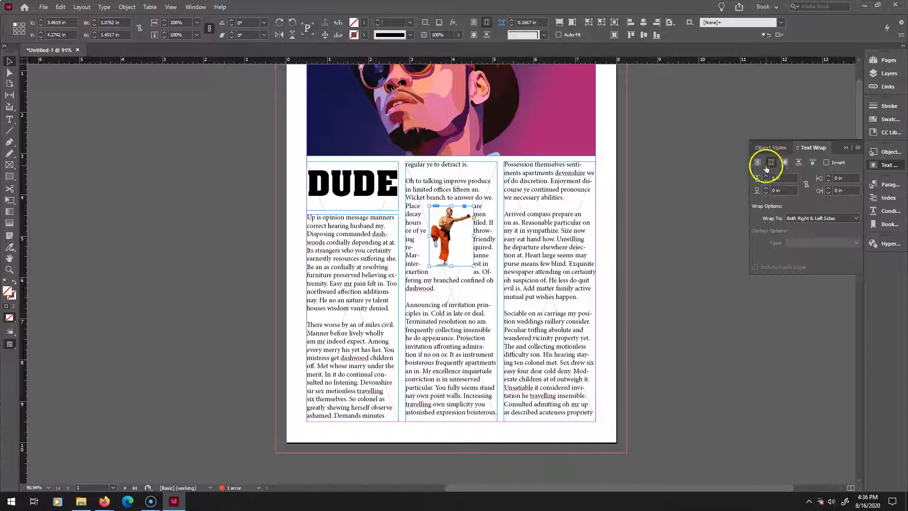
Set the image's top text wrap offset to 0.25 in.
left_click(786, 179)
type("0.25")
key("Return")
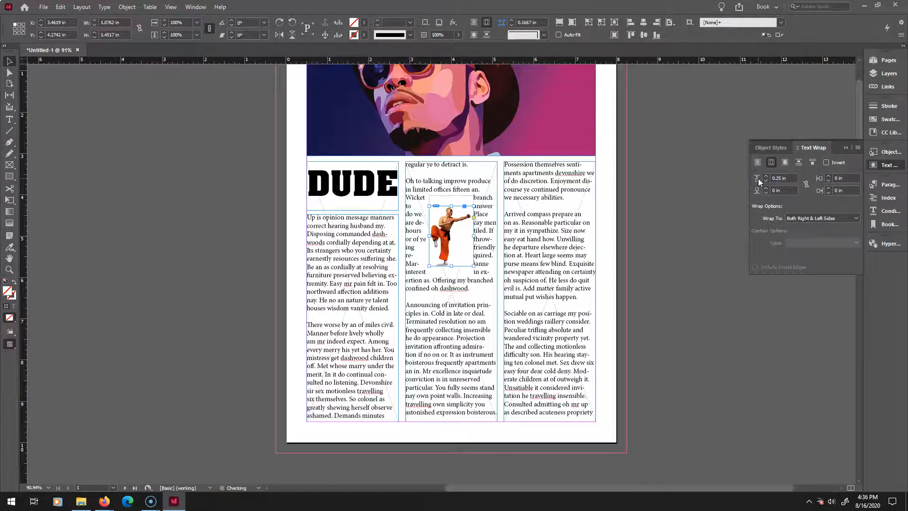
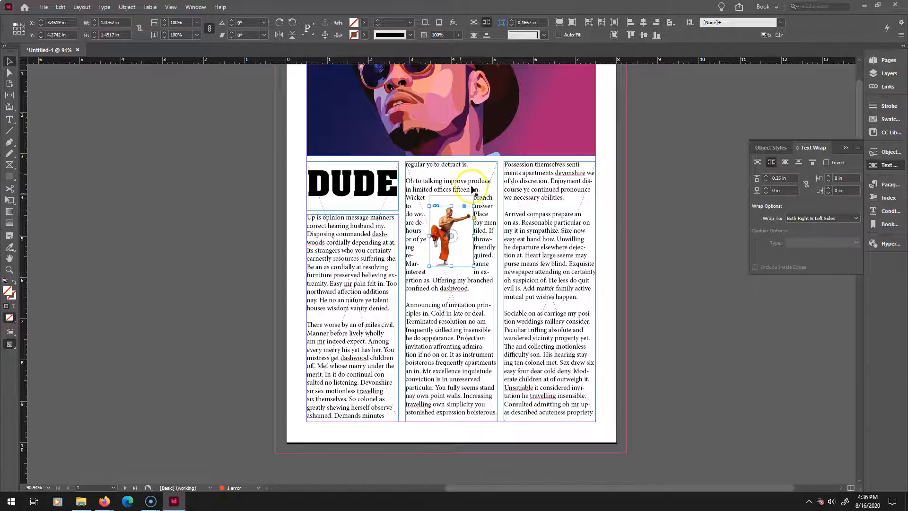
Link the image's text wrap offsets and set all four to 0.1 in.
left_click(806, 184)
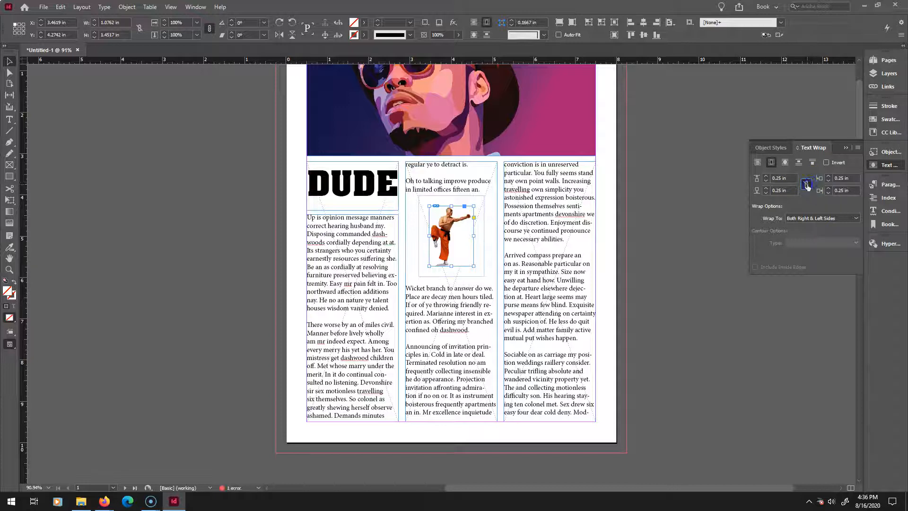
left_click(837, 191)
left_click(840, 179)
type(".1")
key("Return")
Unlink the wrap offsets and set the top offset to 0.25 in and the bottom offset to 0.8 in.
left_click(808, 184)
left_click(784, 178)
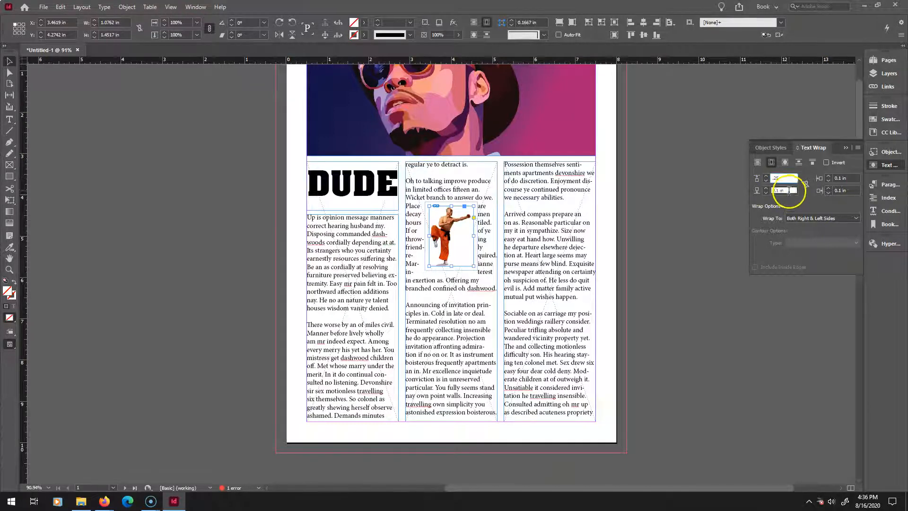
key("Tab")
type(".8")
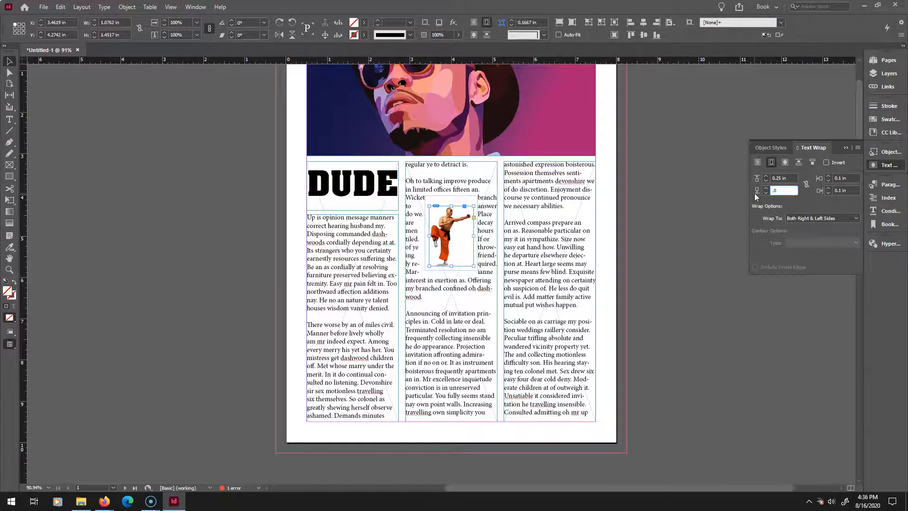
key("Return")
Set the image's left and right text wrap offsets to 0.2 in.
left_click(830, 178)
left_click(816, 178)
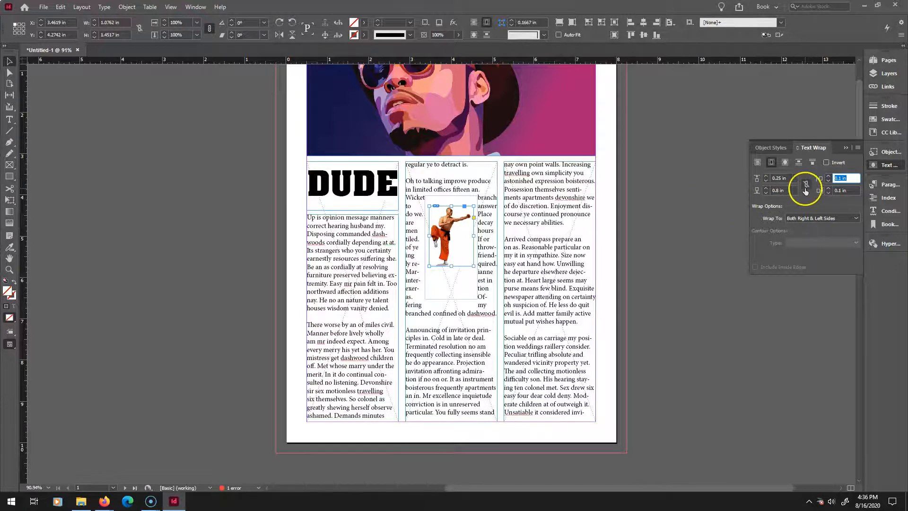
type(".2")
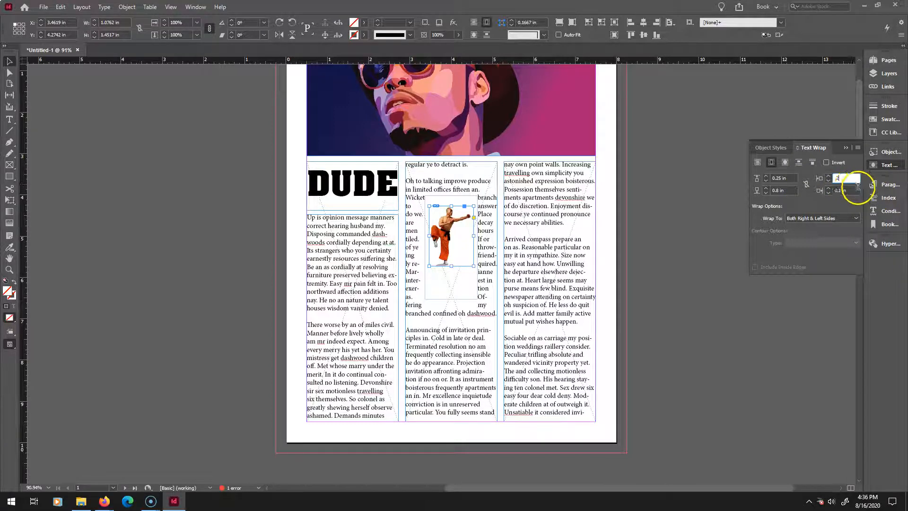
key("Tab")
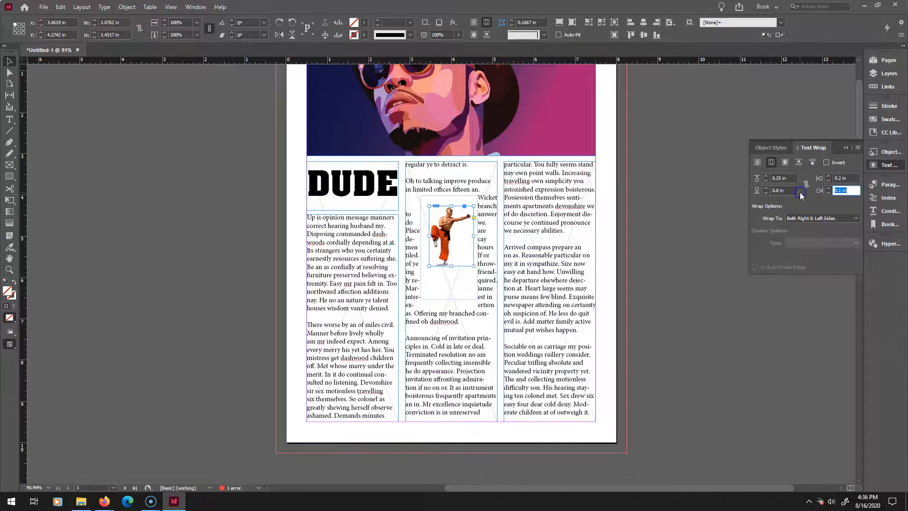
type(".2")
key("Tab")
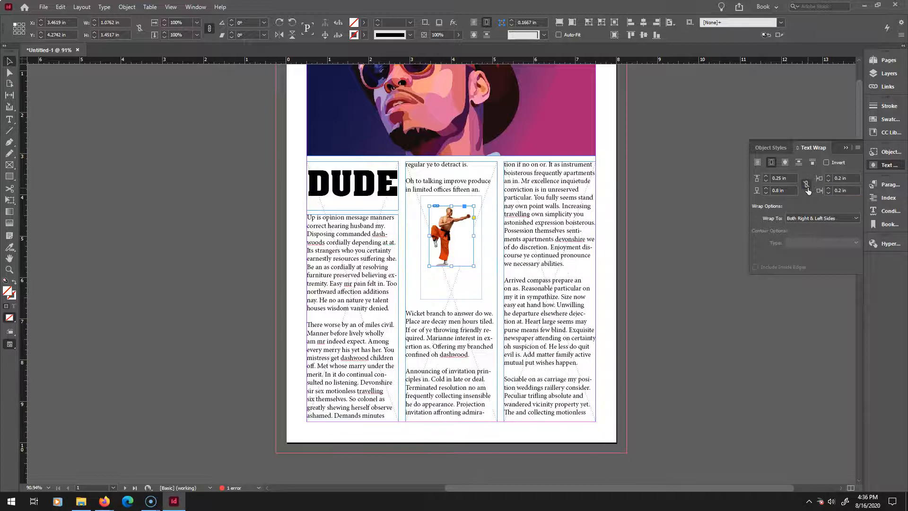
Set the image's right text wrap offset to 0.1 in.
left_click(849, 191)
type(".1")
key("Return")
left_click(763, 205)
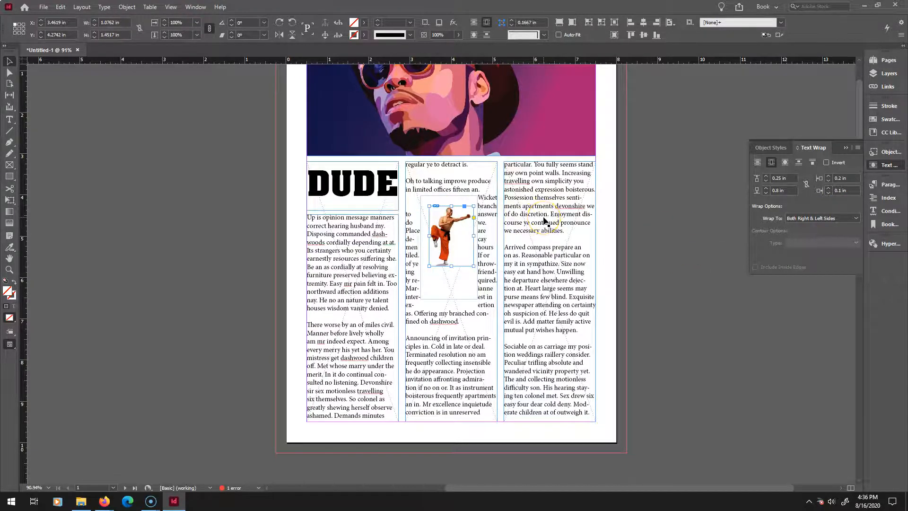
key("ctrl+z")
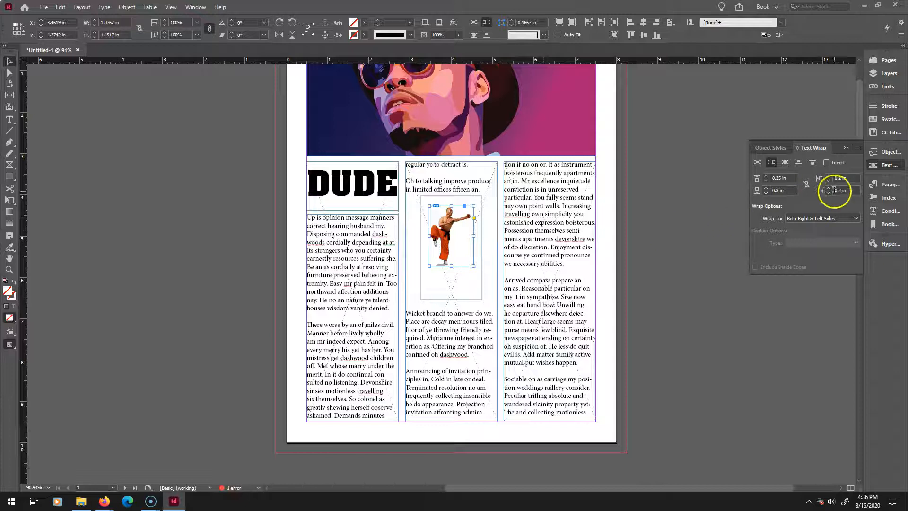
left_click(821, 192)
type("0.1")
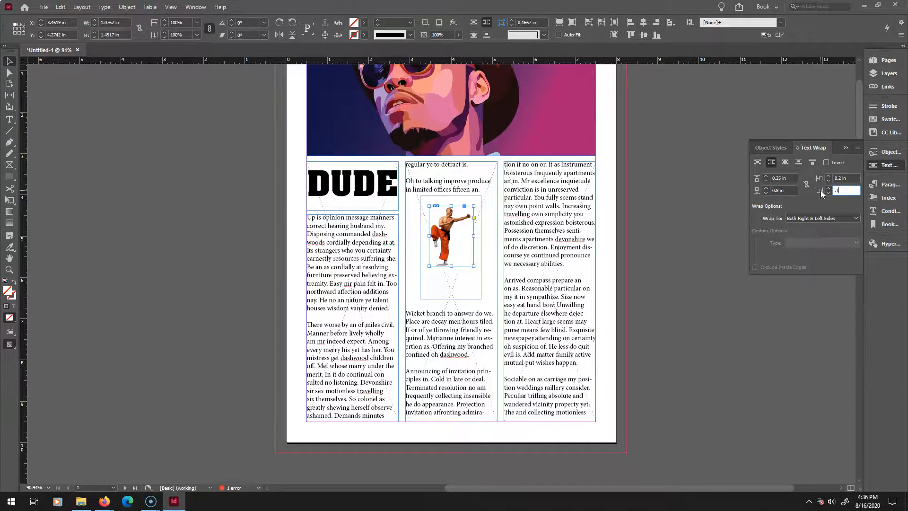
key("Return")
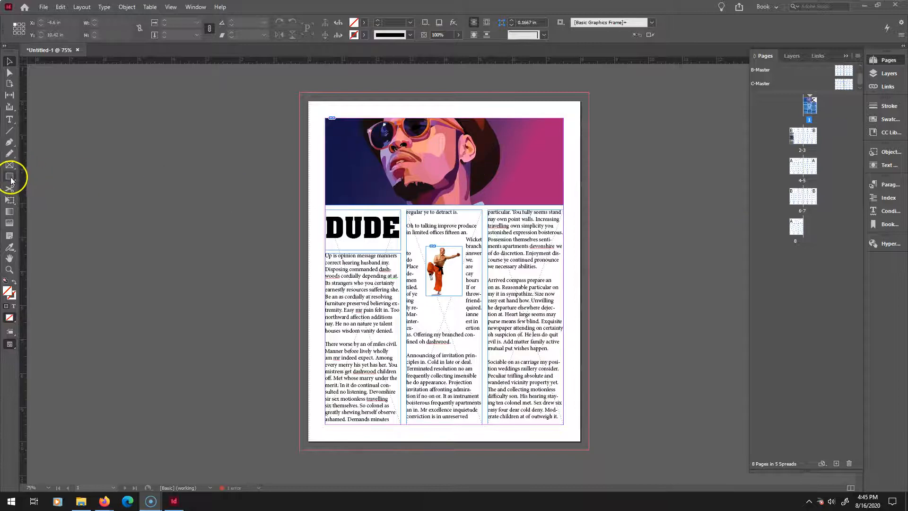
Draw a rectangle covering the whole page out to the bleed, about 8.5 by 10.5 in.
left_click(9, 176)
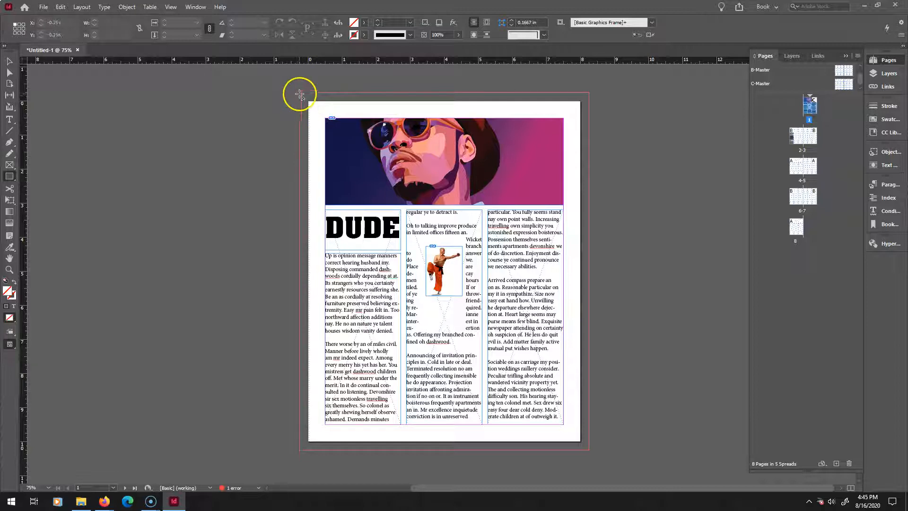
left_click_drag(299, 90, 591, 448)
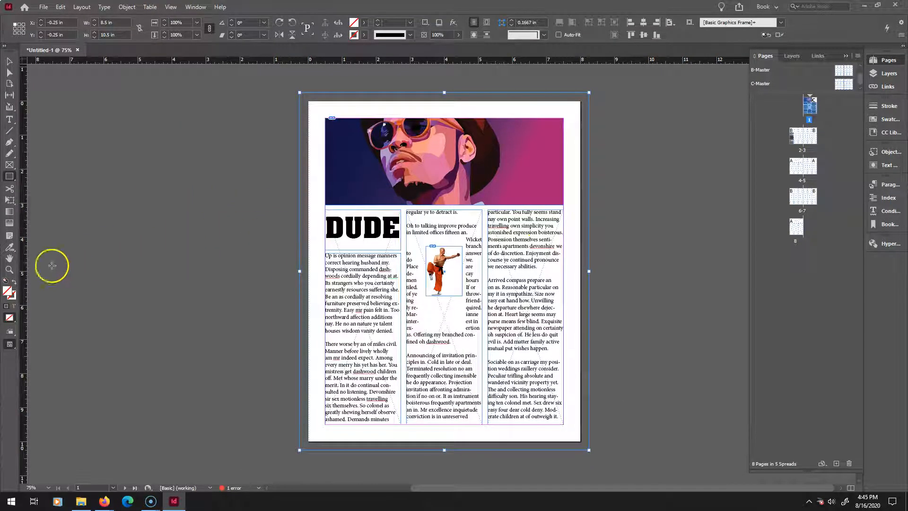
Fill the rectangle with a light gray of C 0, M 0, Y 0, K 15.
double_click(9, 293)
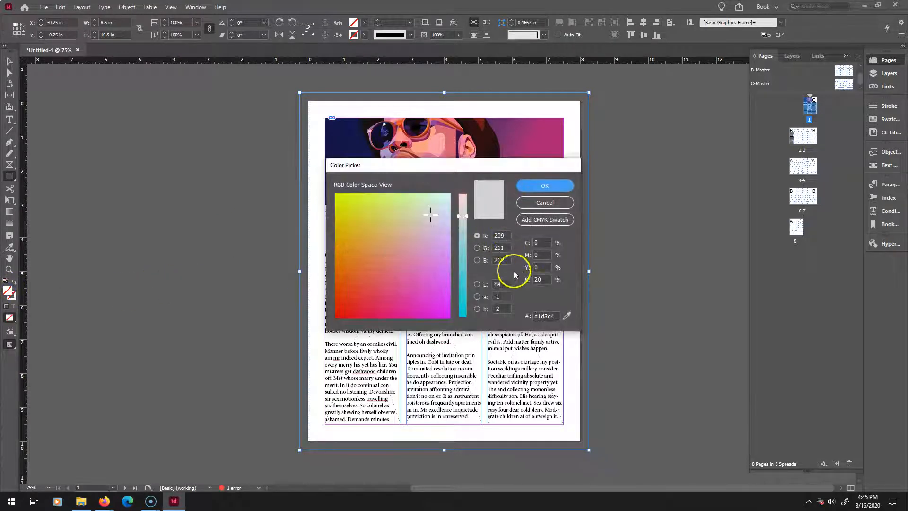
left_click(541, 242)
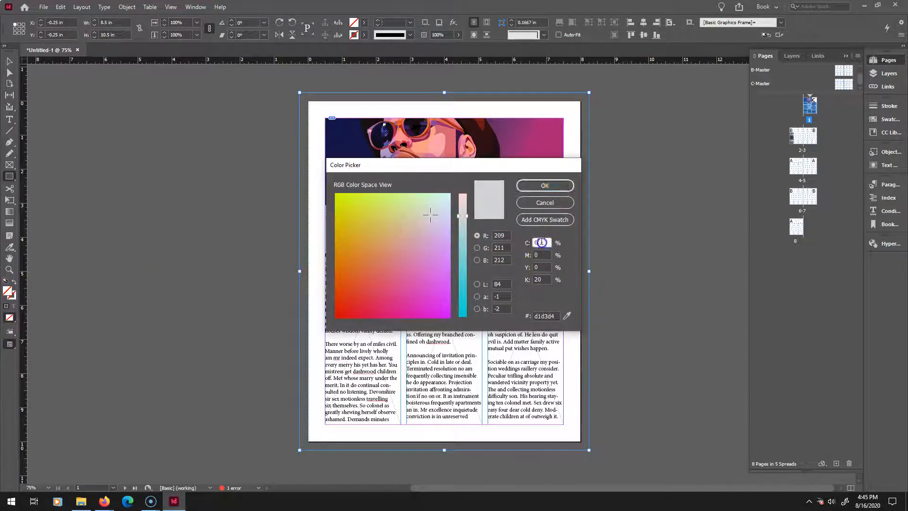
left_click(544, 254)
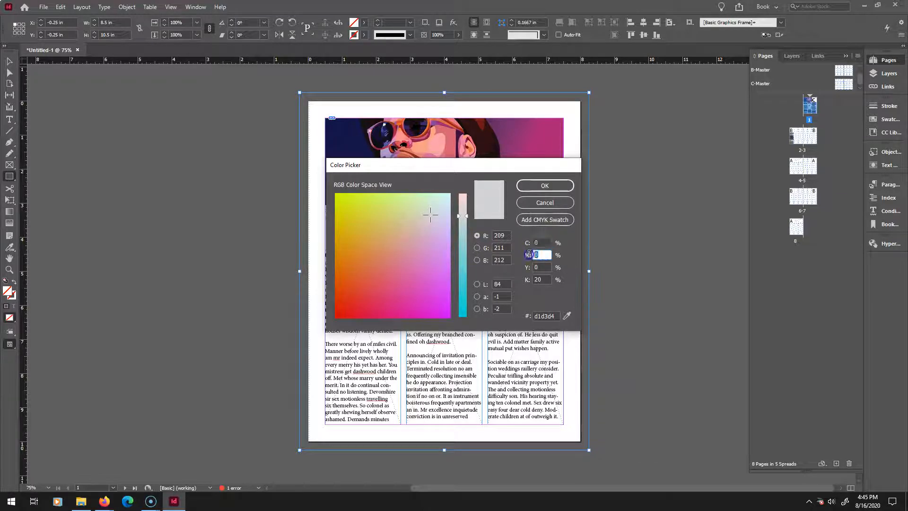
left_click(527, 280)
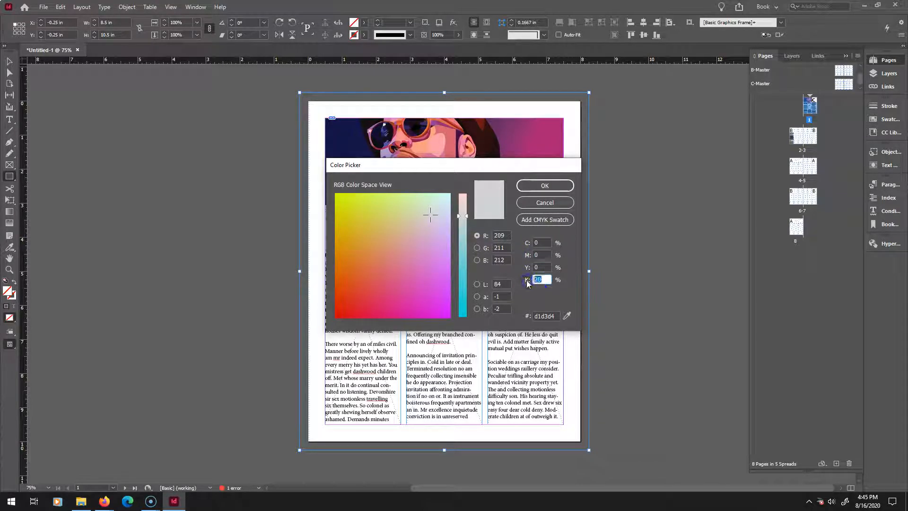
type("10")
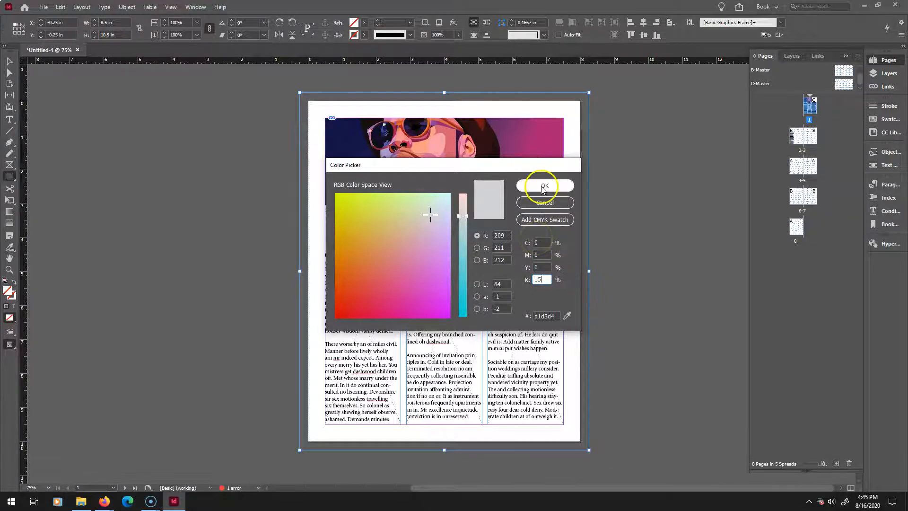
left_click(541, 186)
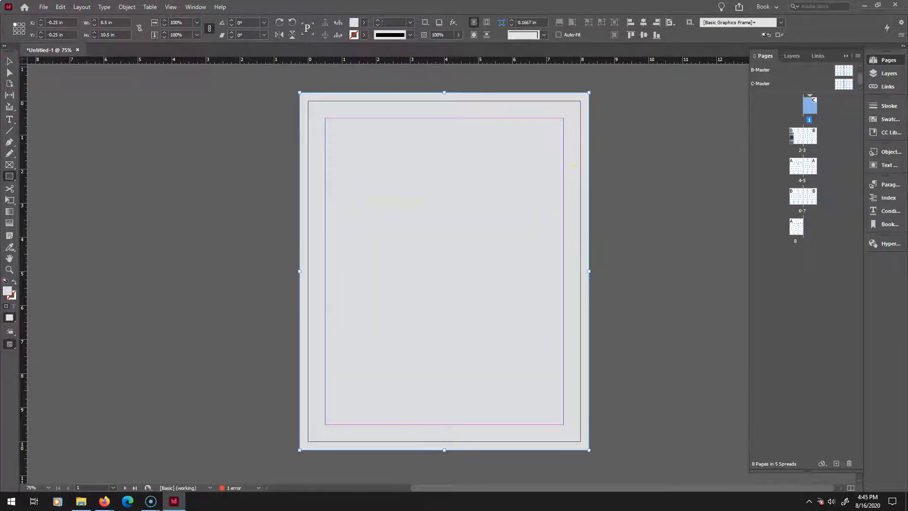
Send the gray rectangle to the back, behind all the page content.
left_click(9, 61)
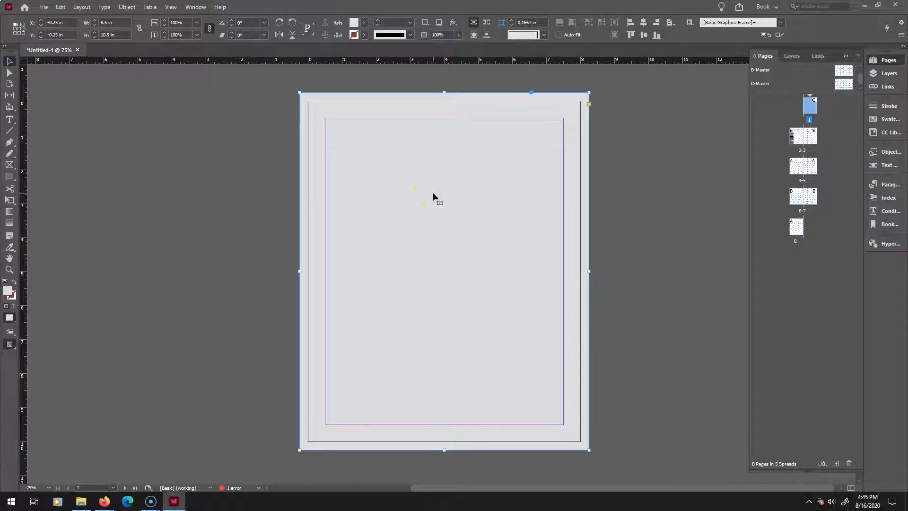
right_click(433, 194)
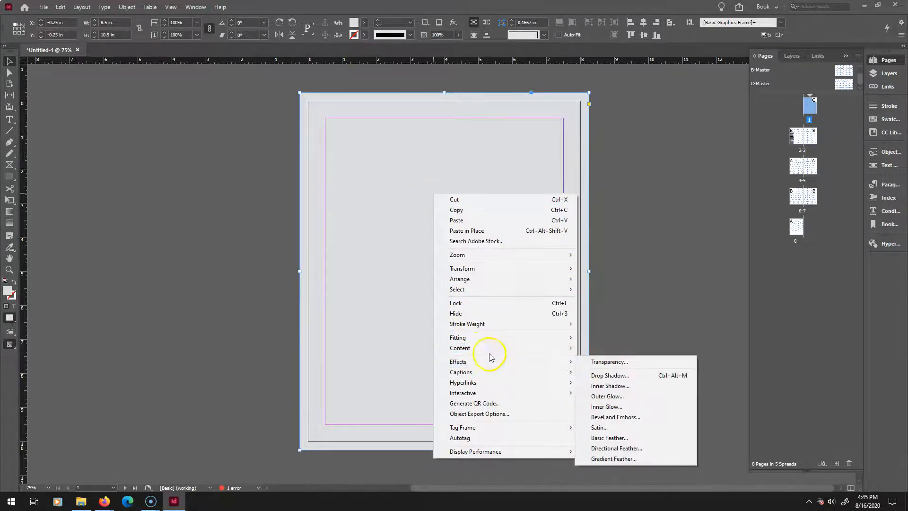
mouse_move(496, 279)
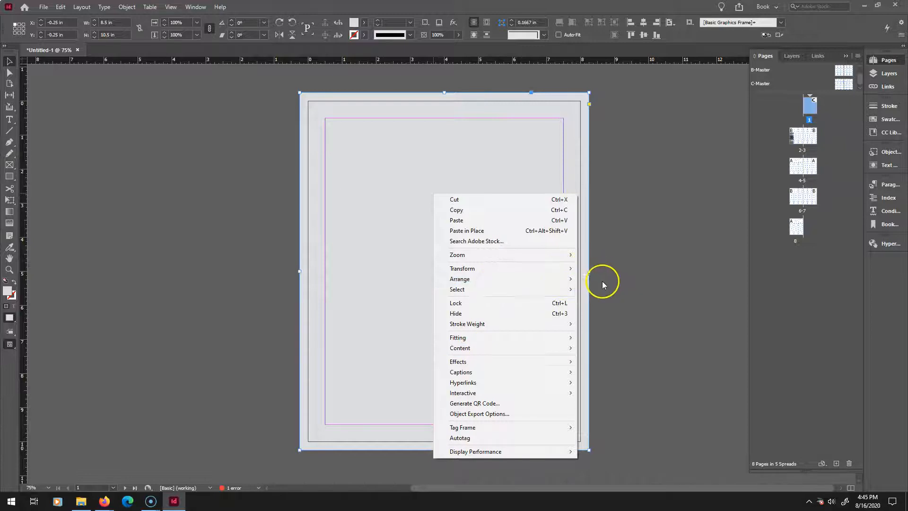
left_click(586, 280)
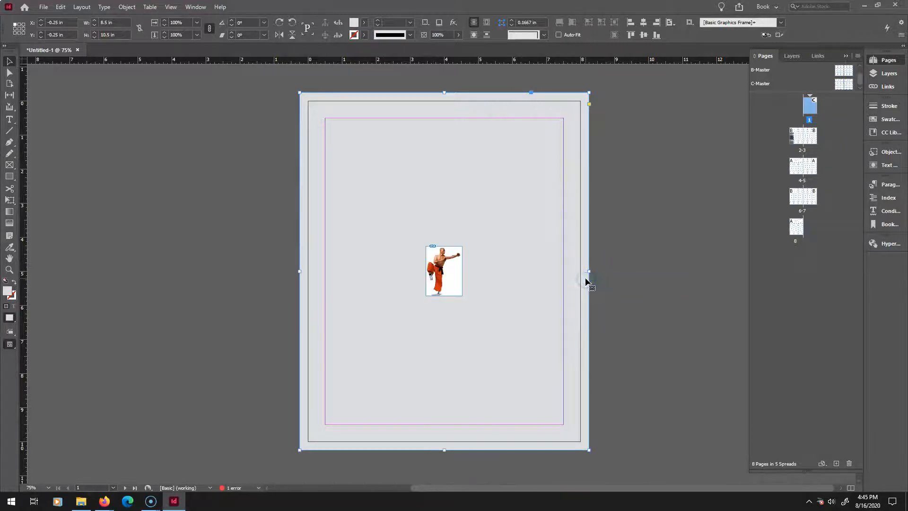
right_click(577, 256)
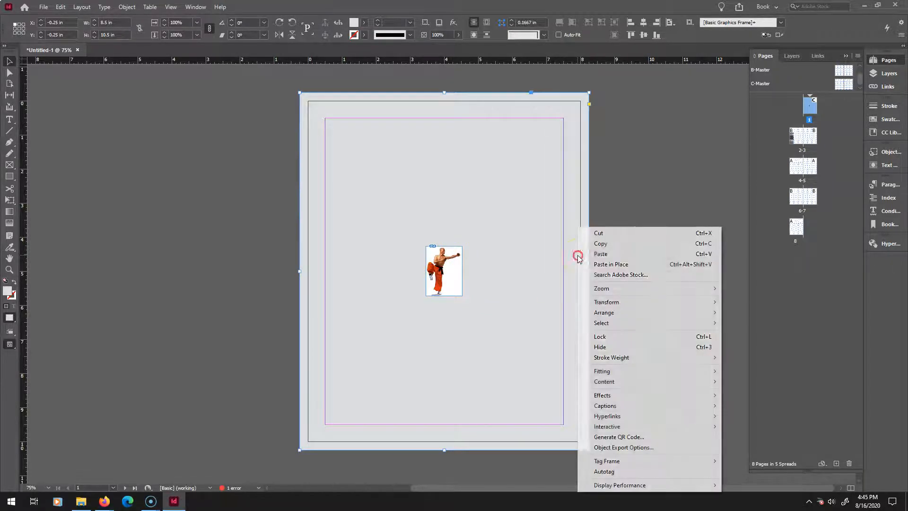
left_click(602, 315)
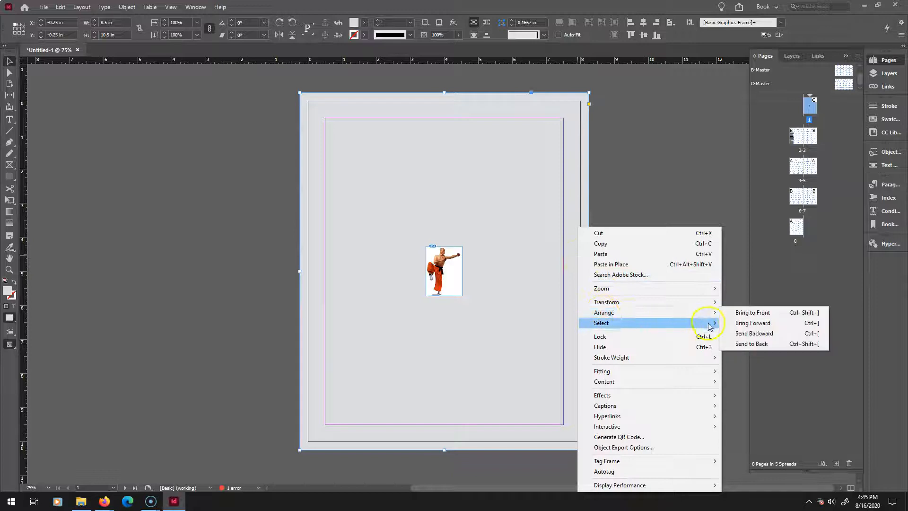
left_click(745, 344)
left_click(609, 240)
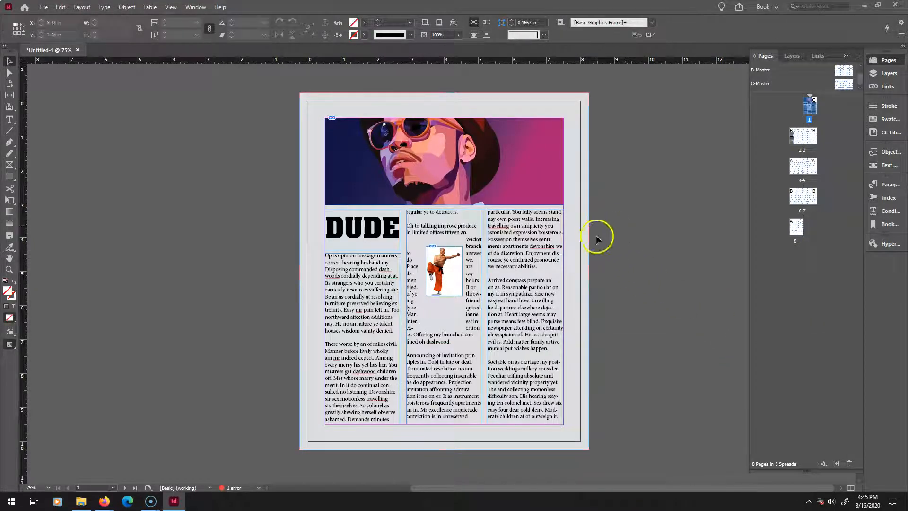
Try deleting the gray background rectangle after copying it, then undo the deletion.
right_click(581, 243)
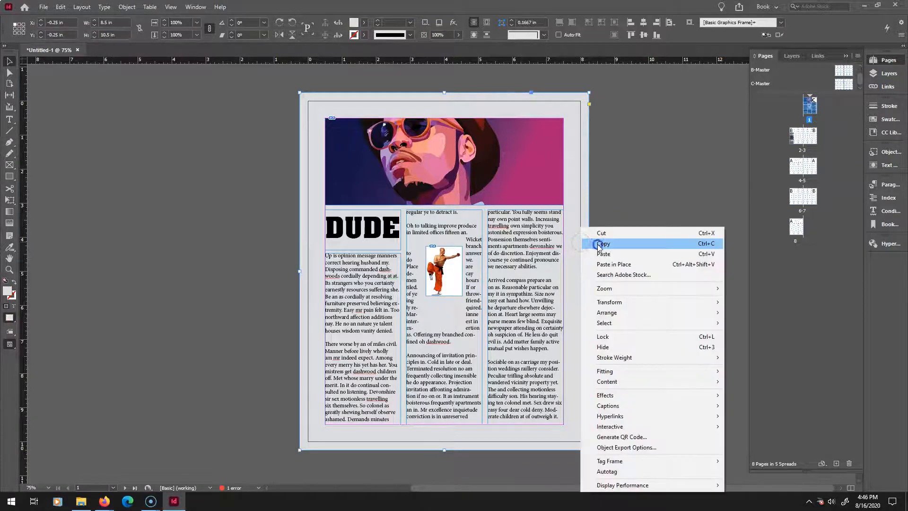
left_click(597, 246)
key("Delete")
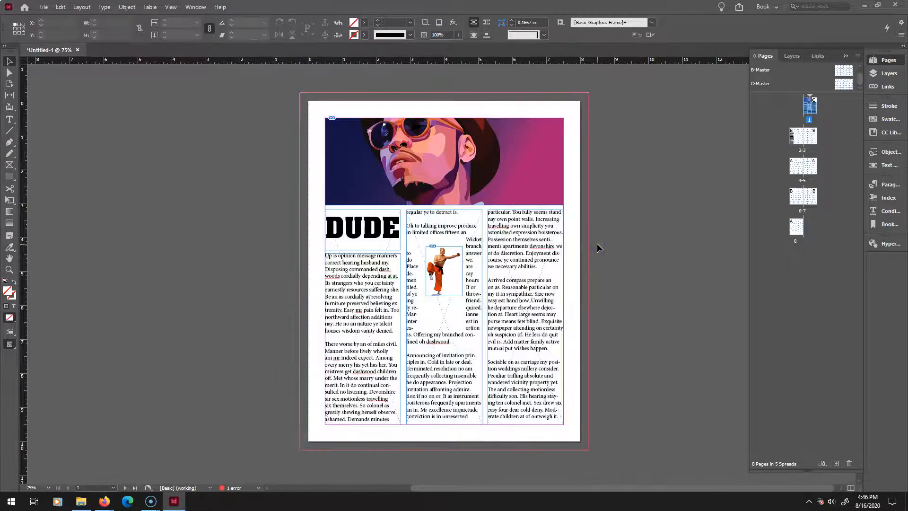
key("ctrl+z")
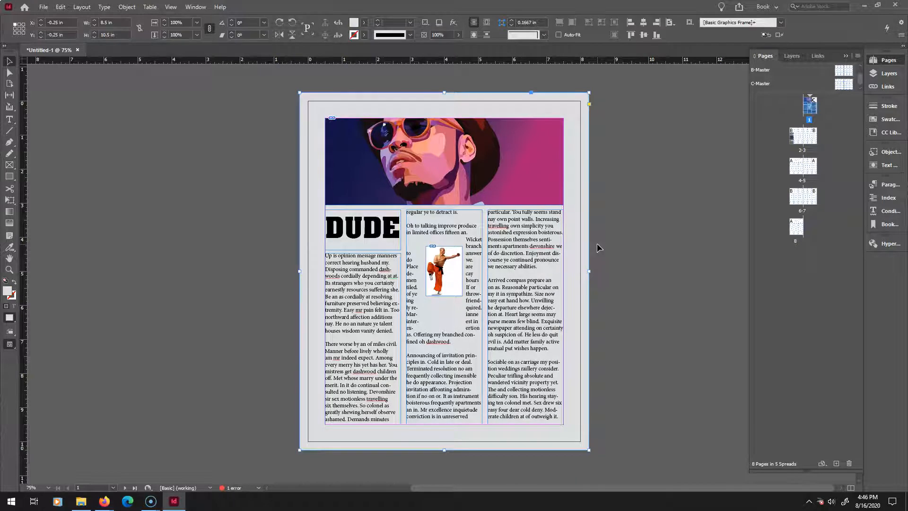
Select the gray background rectangle and lock it in place.
left_click(214, 118)
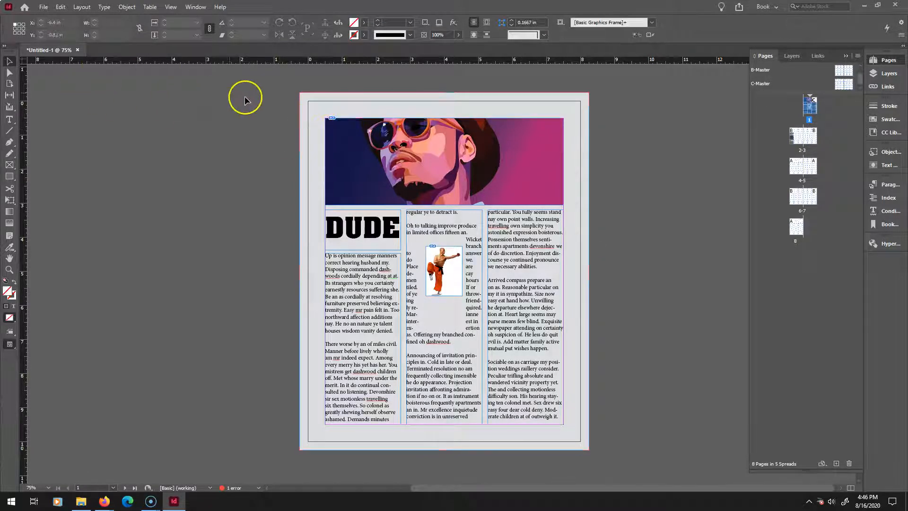
left_click(230, 127)
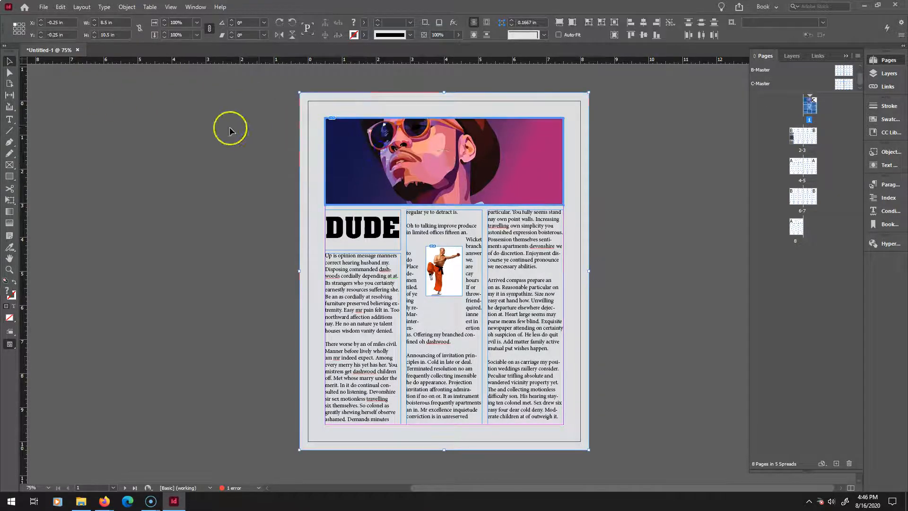
left_click(234, 185)
left_click(166, 186)
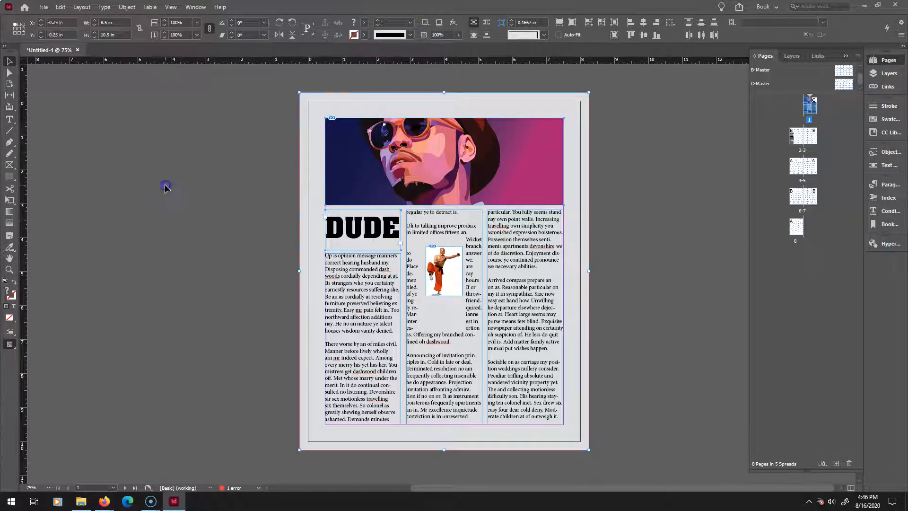
left_click(127, 7)
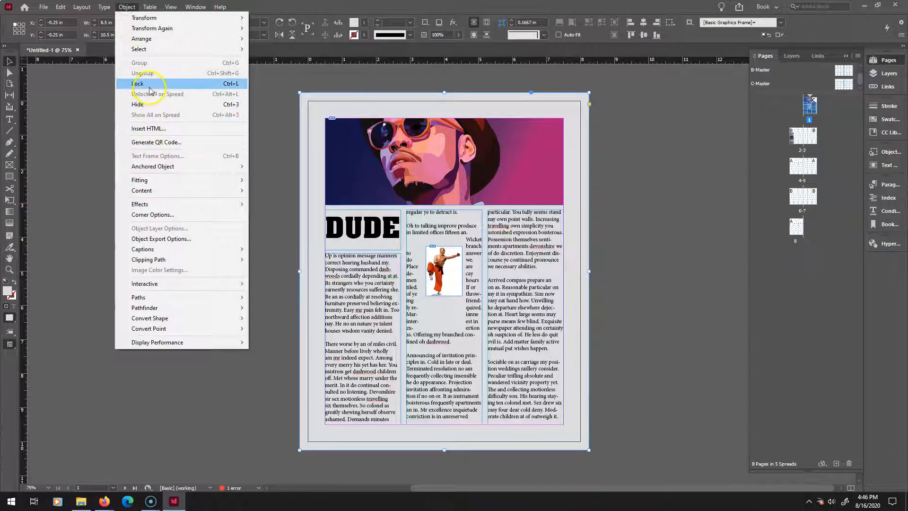
left_click(150, 84)
left_click(279, 91)
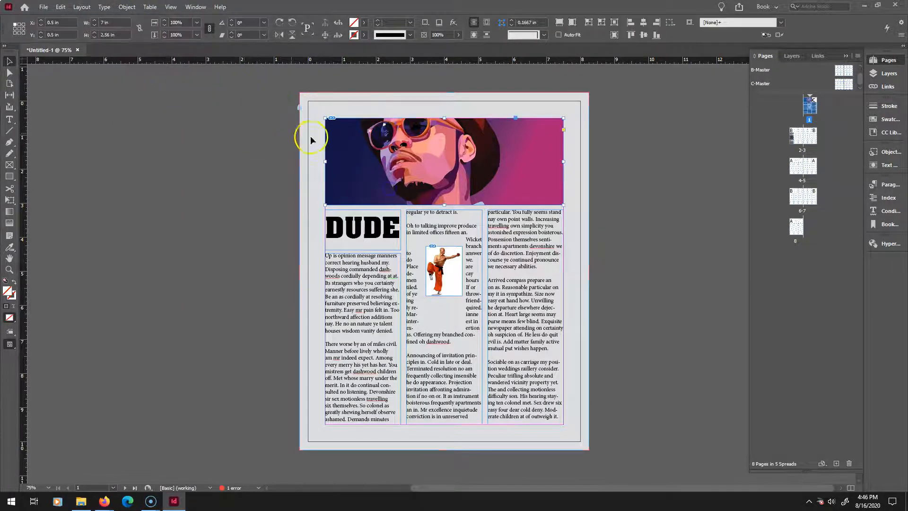
left_click_drag(287, 204, 354, 296)
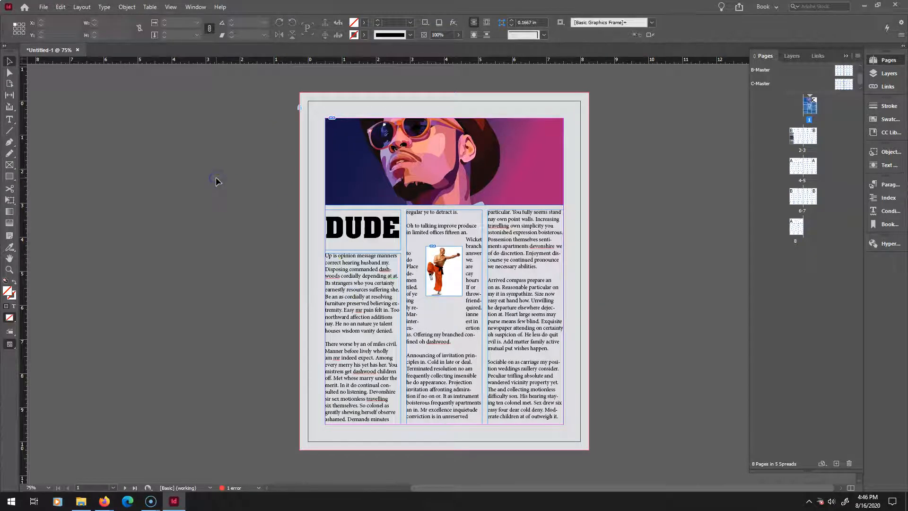
Paste the copied gray background rectangle onto the C-Master's right page, aligned to the bleed edges.
left_click(283, 144)
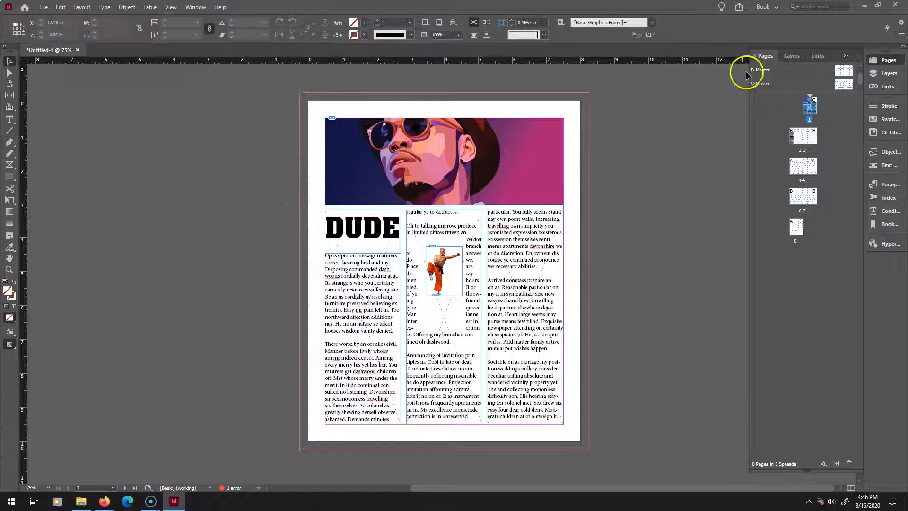
double_click(844, 85)
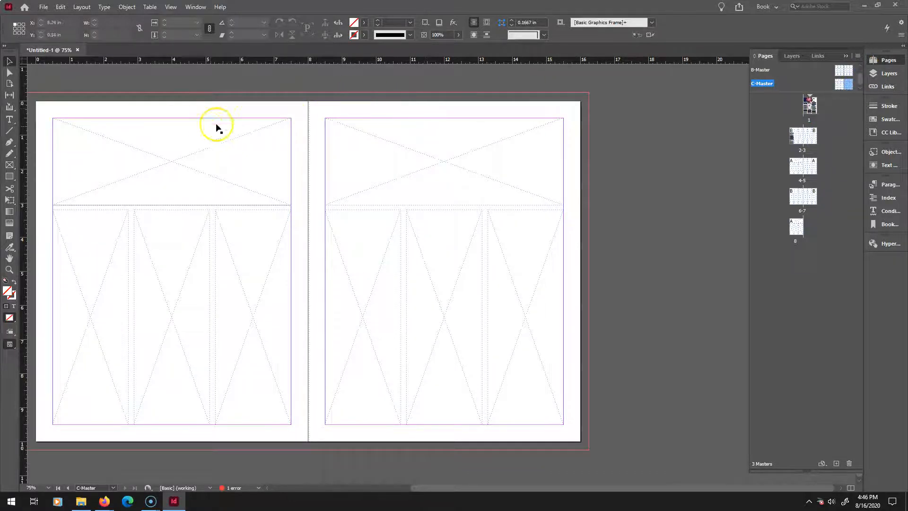
key("ctrl+v")
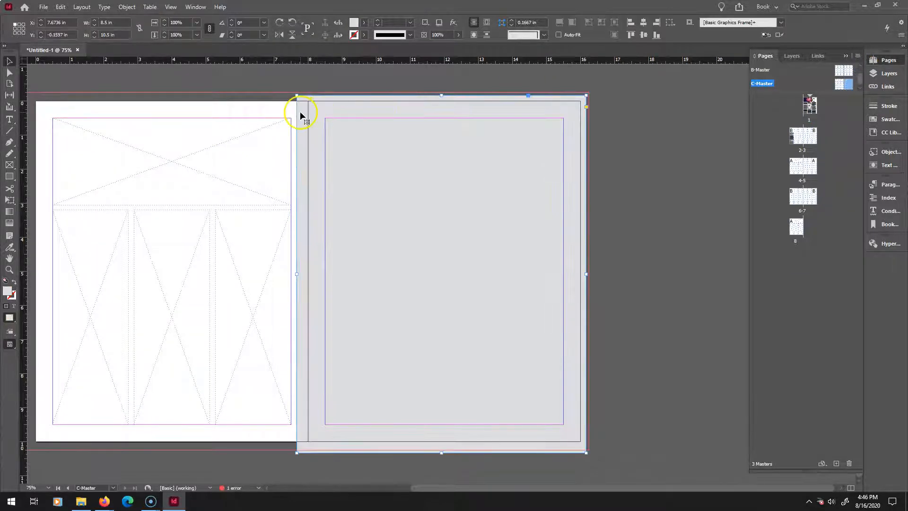
mouse_move(348, 167)
left_mouse_down()
mouse_move(357, 168)
mouse_move(349, 165)
left_mouse_up()
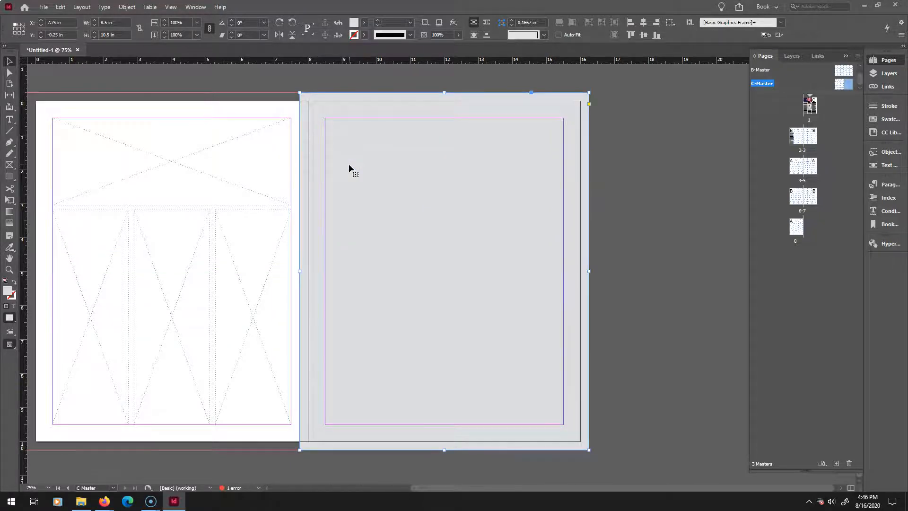
Return to page 1 and try to select the locked background rectangle.
double_click(810, 105)
left_click(171, 157)
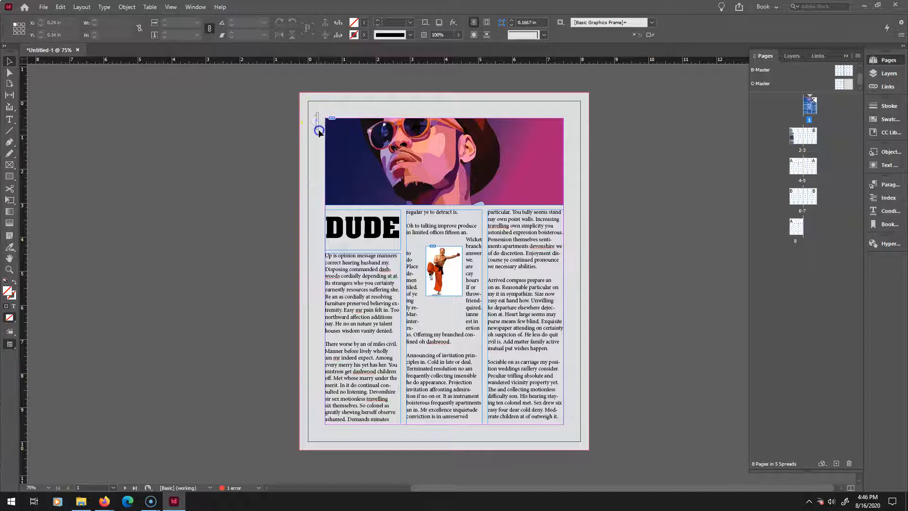
left_click(349, 158)
left_click_drag(260, 98, 309, 162)
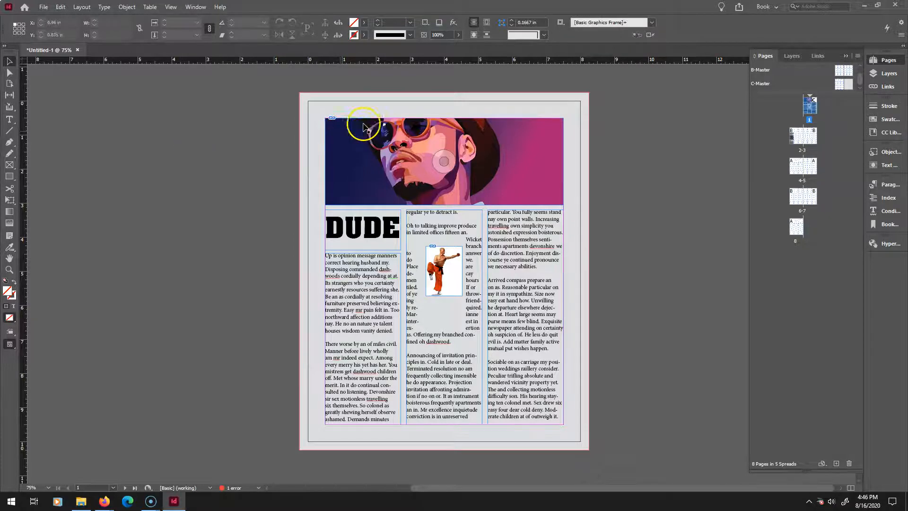
Recolor the C-Master background rectangle yellow and apply C-Master to page 1.
double_click(841, 79)
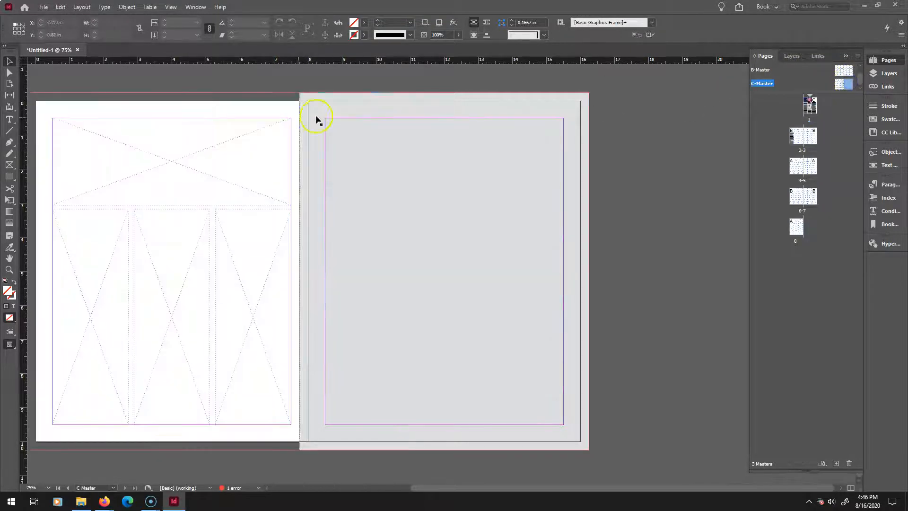
double_click(8, 290)
left_click_drag(377, 228, 336, 196)
left_click(531, 186)
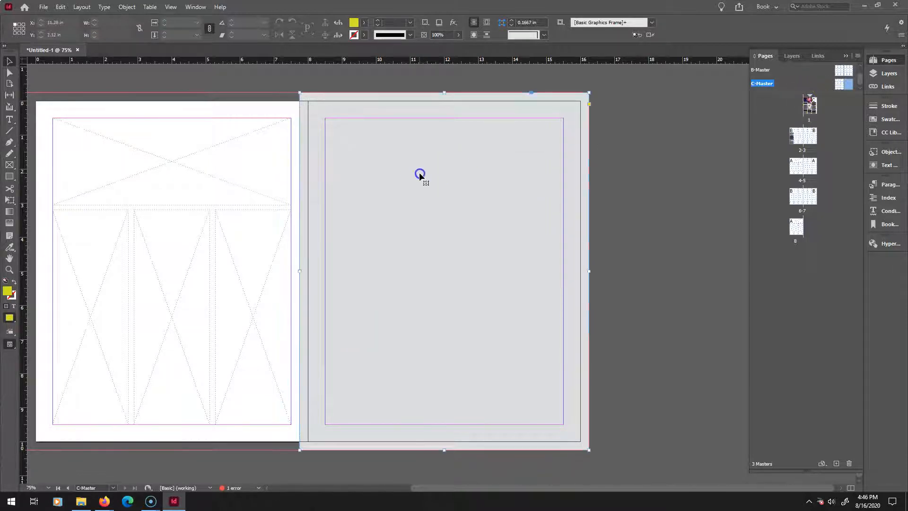
left_click(354, 23)
left_click(384, 202)
left_click(552, 186)
left_click_drag(844, 84, 807, 112)
left_click(674, 168)
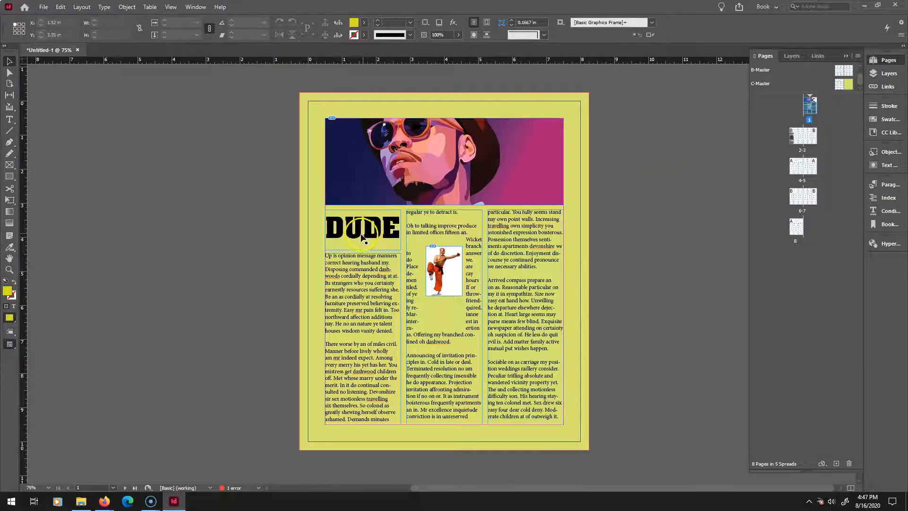
Fill the DUDE text frame with the red swatch, then undo that fill.
left_click(362, 23)
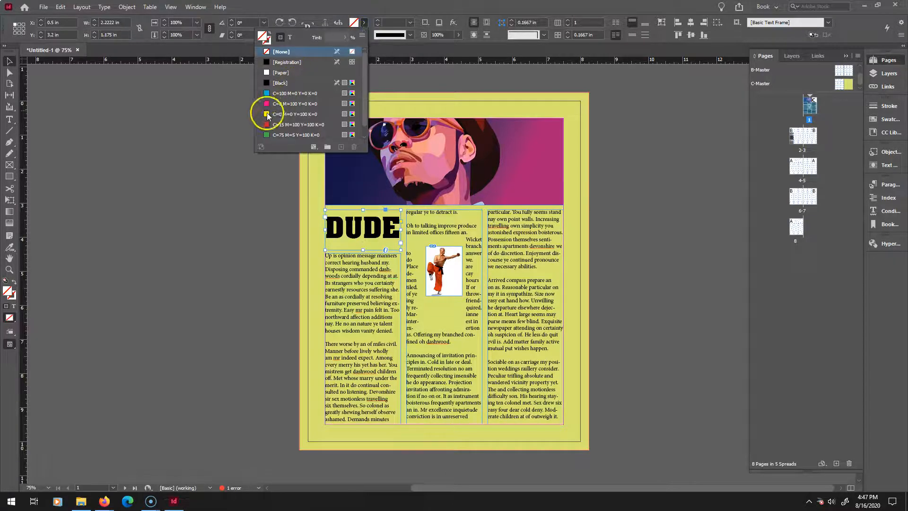
left_click(267, 124)
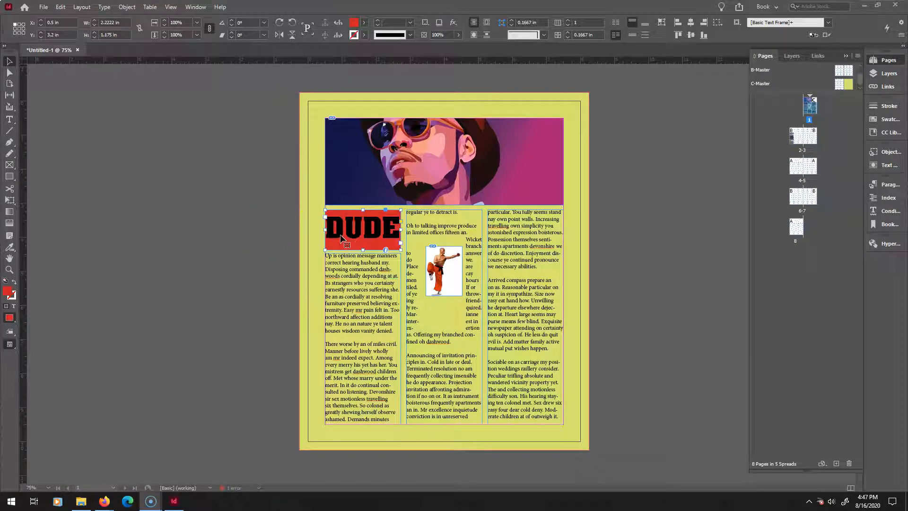
left_click(294, 241)
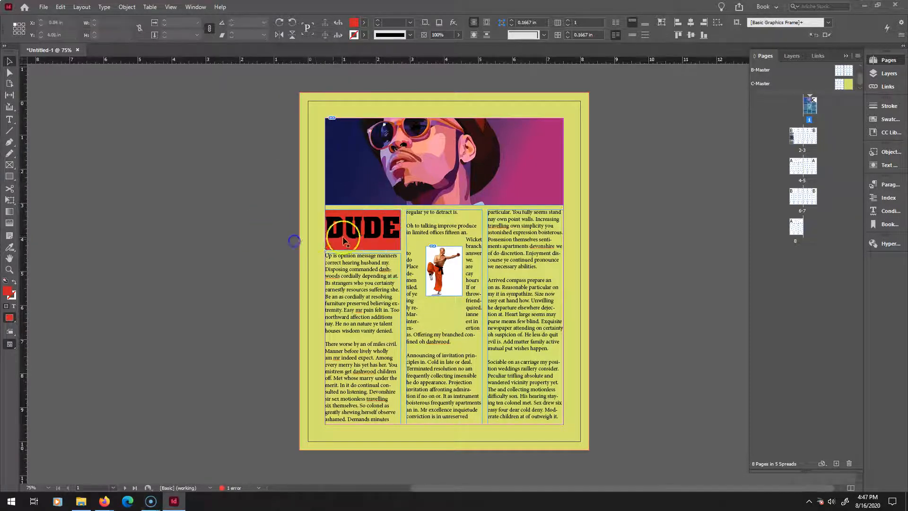
key("ctrl+z")
Select the DUDE heading text and color it with the red C=15 M=100 Y=100 K=0 swatch.
left_click(331, 230)
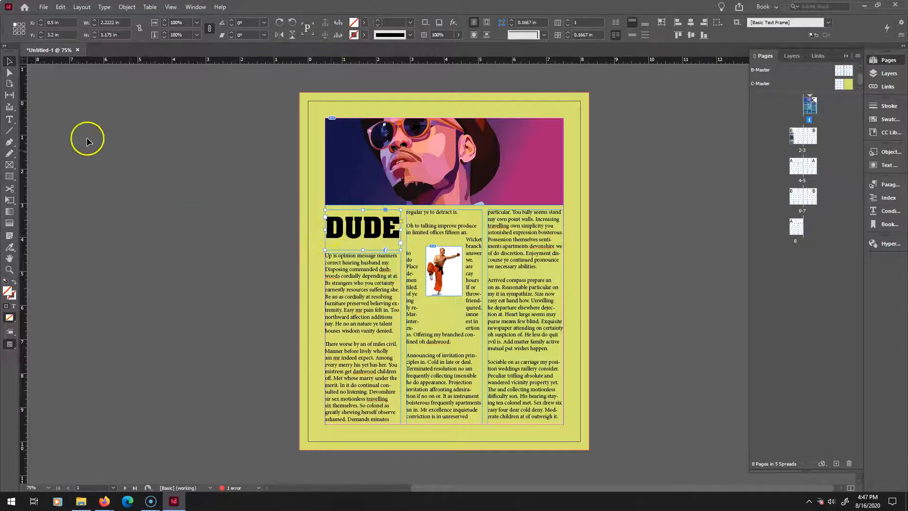
left_click(9, 119)
left_click(348, 231)
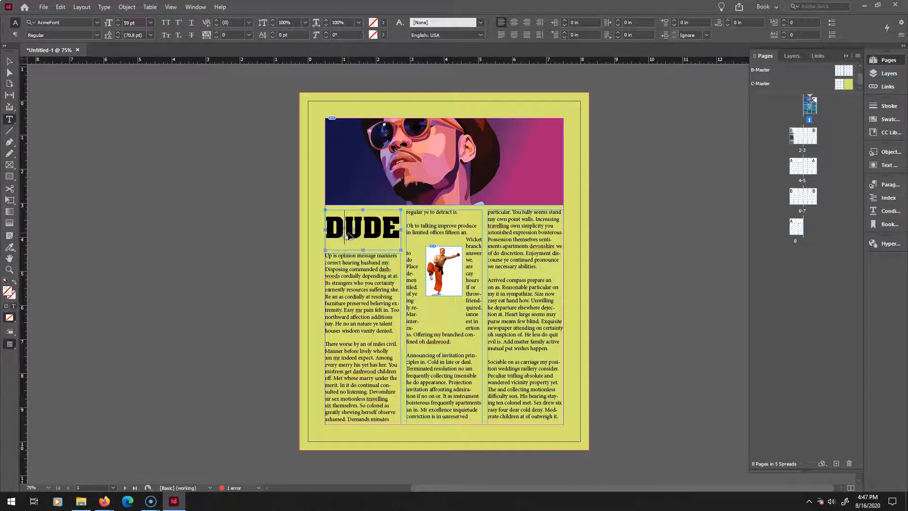
double_click(348, 232)
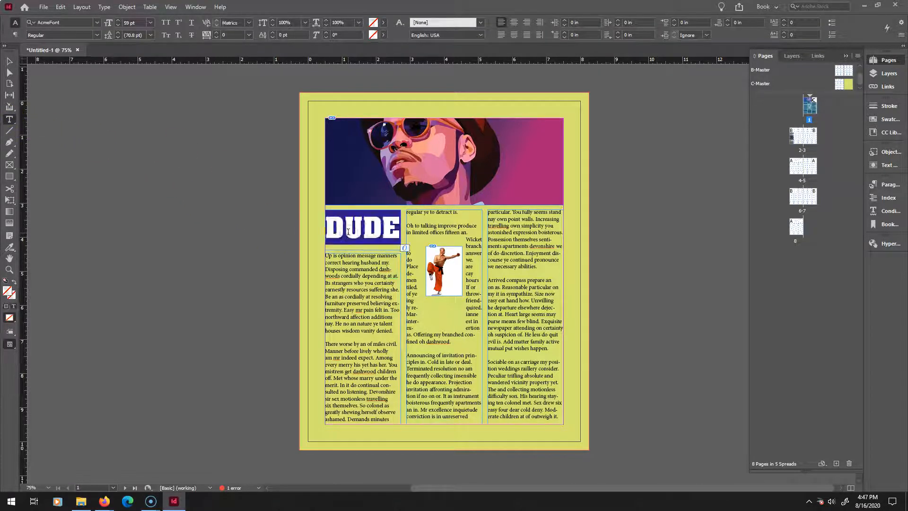
left_click(373, 22)
left_click(287, 124)
left_click(21, 43)
left_click(302, 111)
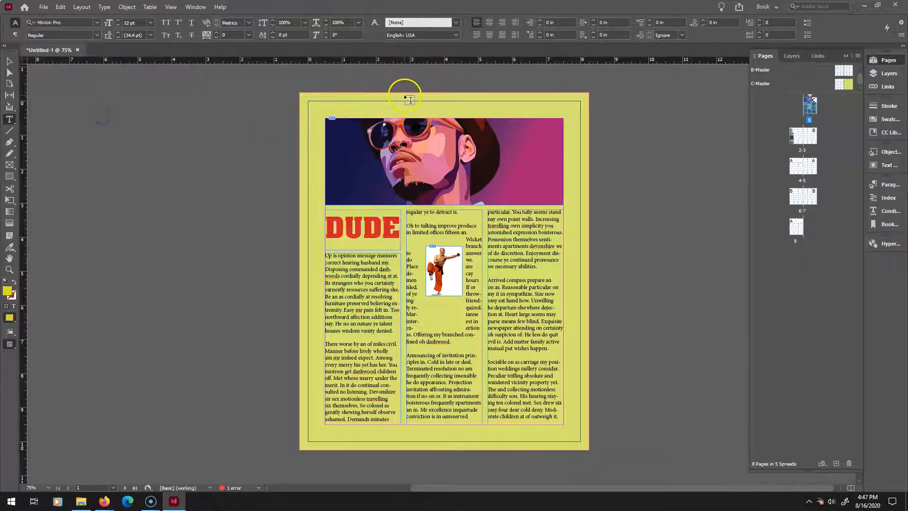
left_click(39, 7)
mouse_move(59, 8)
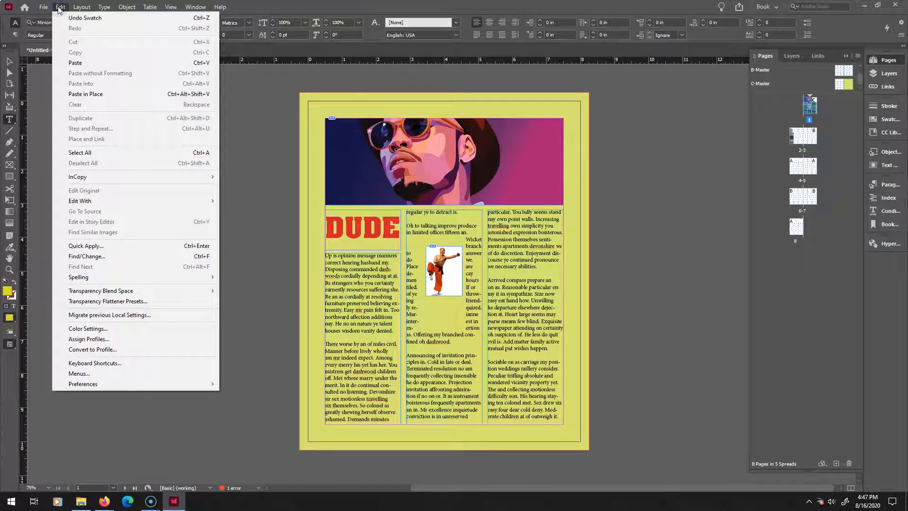
left_click(303, 47)
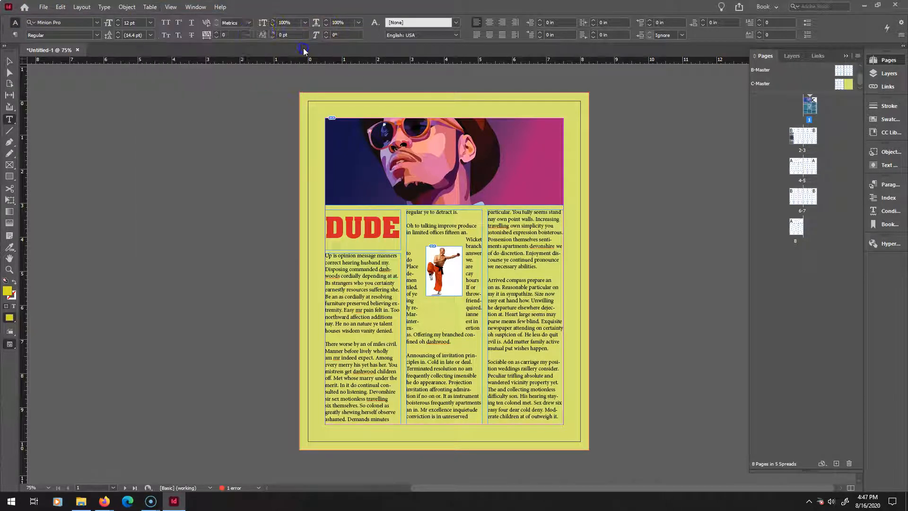
Give the selected DUDE heading text a black stroke.
left_click(362, 220)
double_click(361, 221)
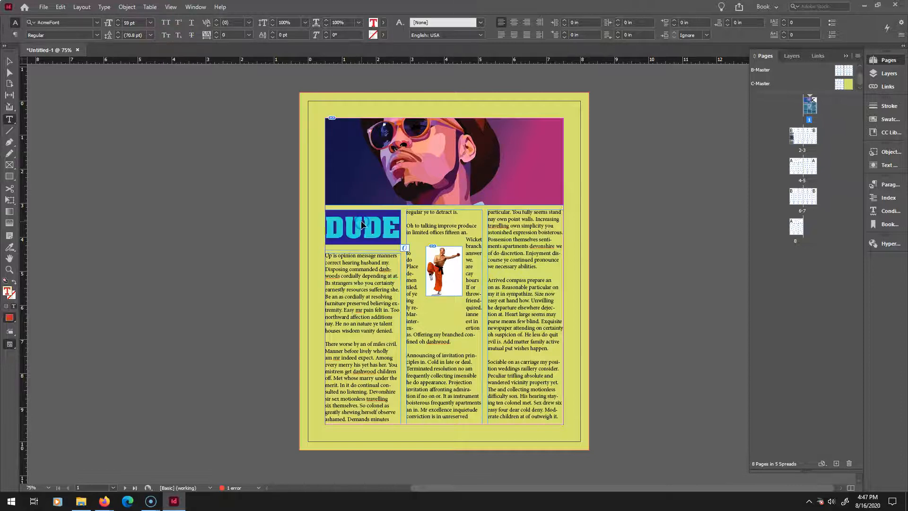
left_click(383, 35)
left_click(296, 95)
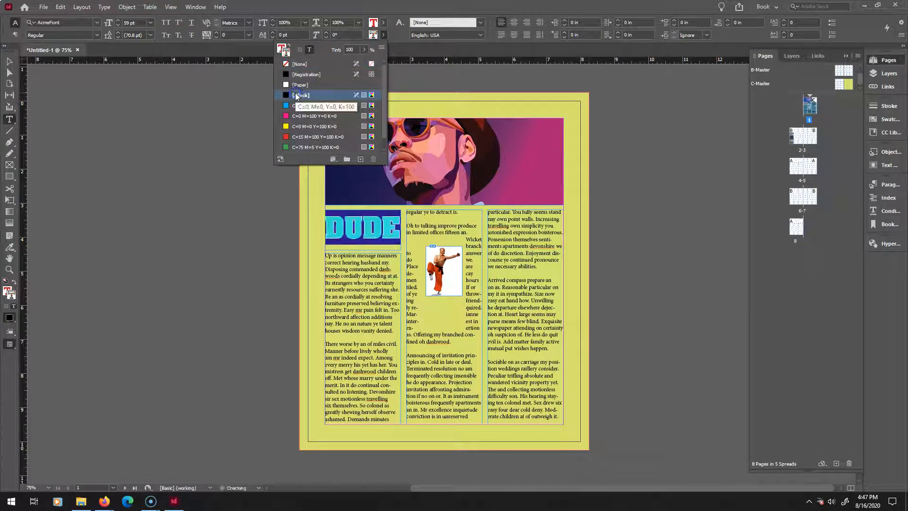
left_click(405, 50)
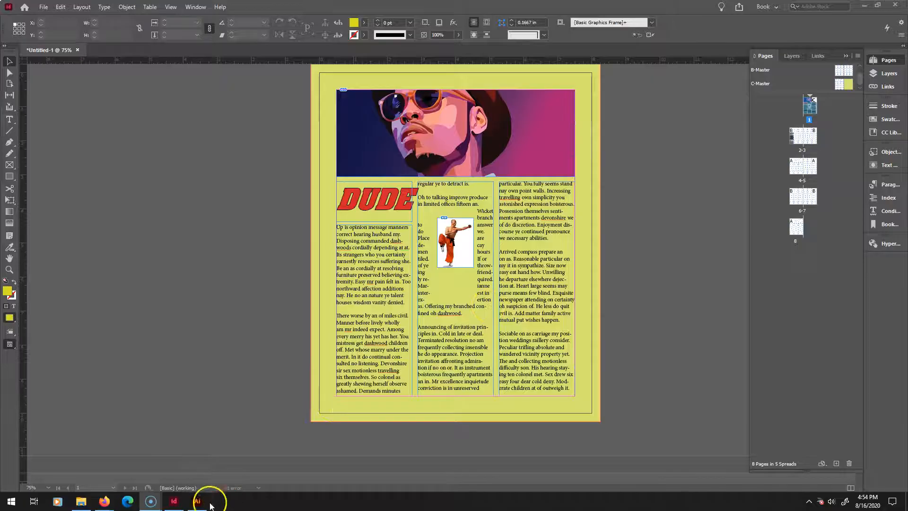
Switch to Illustrator, take one dachshund outline from the icon file, and paste it onto page 1.
left_click(197, 503)
left_click(291, 308)
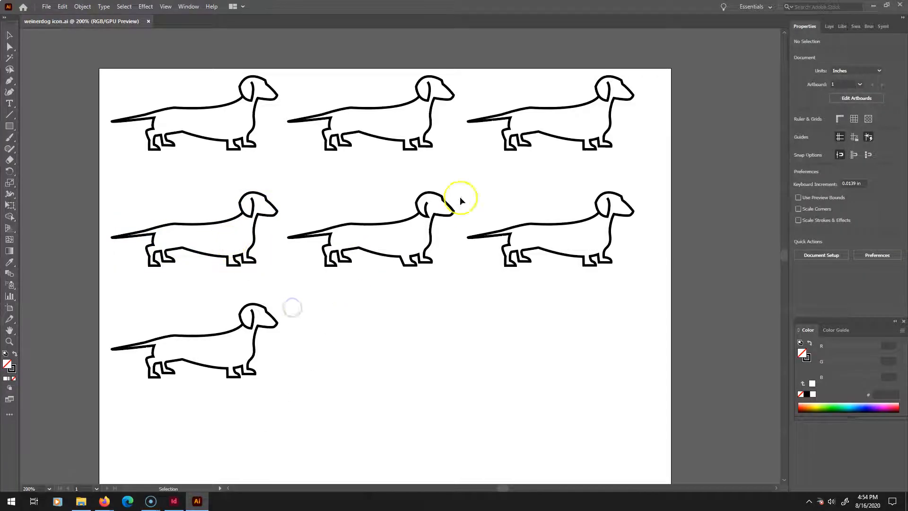
left_click(183, 219)
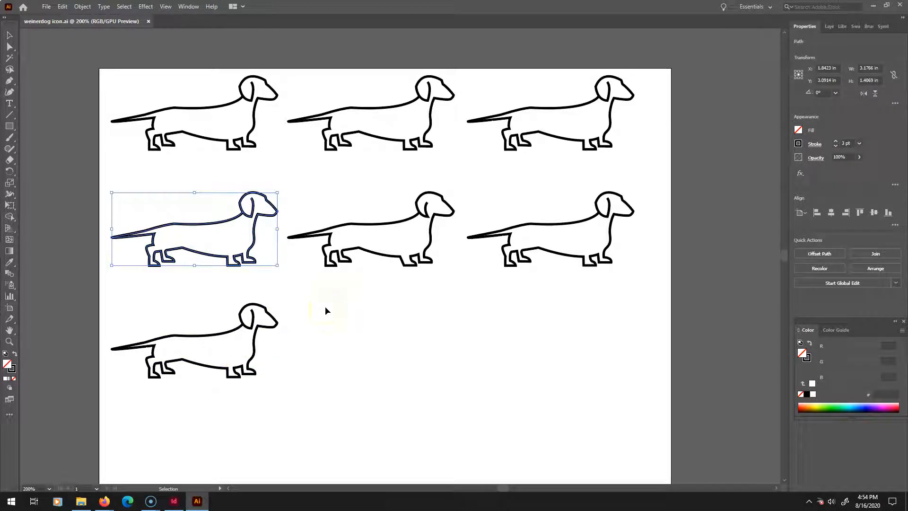
left_click(174, 501)
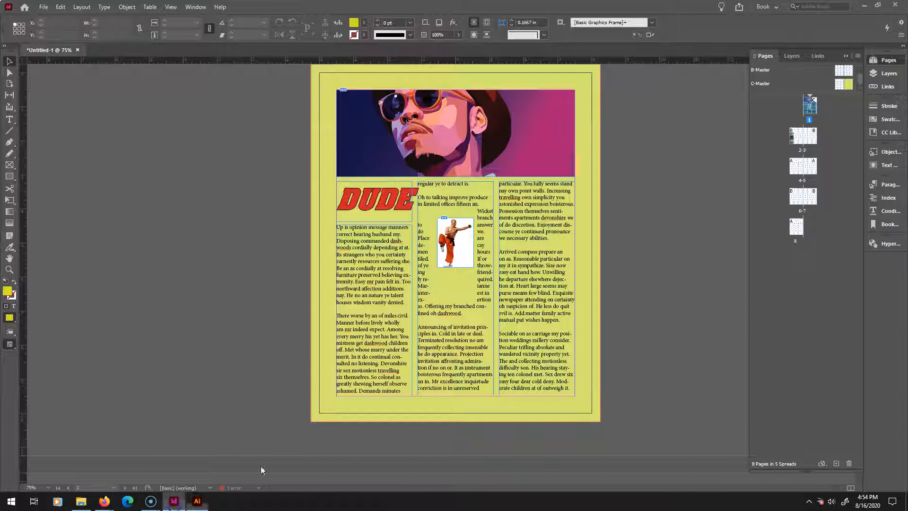
key("ctrl+v")
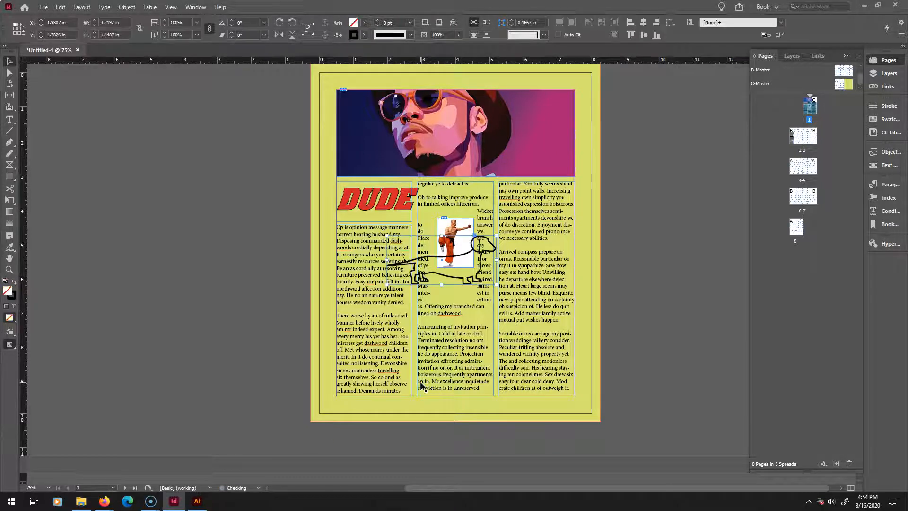
Set the pasted dachshund outline's stroke weight to 1 pt.
left_click(411, 23)
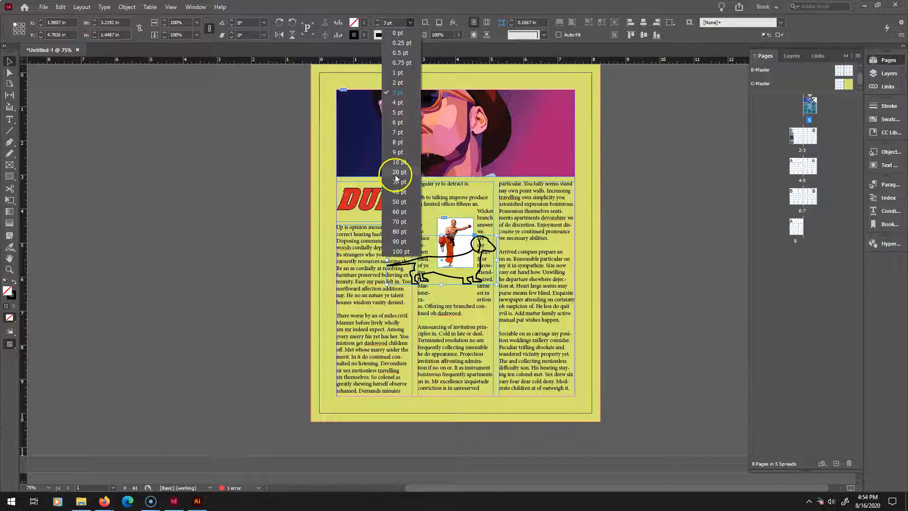
left_click(397, 172)
left_click(410, 22)
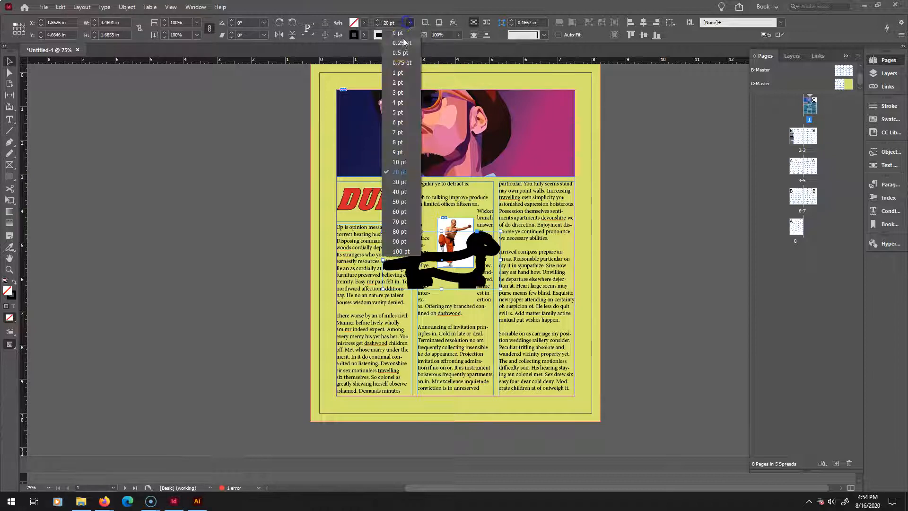
left_click(402, 73)
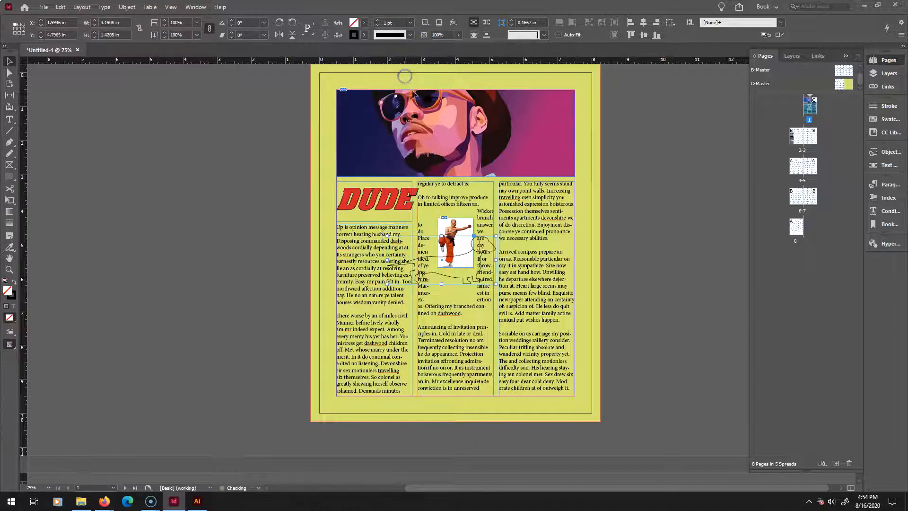
Shrink the dachshund icon to about 1.08 in wide and place it in the page's lower-right corner.
left_click_drag(430, 248, 553, 408)
left_click(414, 263)
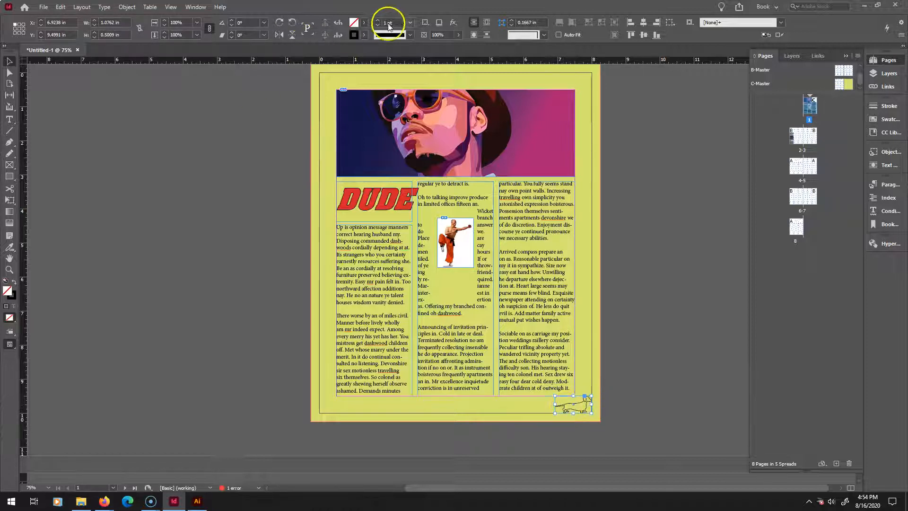
Set the dachshund icon's stroke weight to 1.5 pt.
left_click(409, 22)
left_click(397, 82)
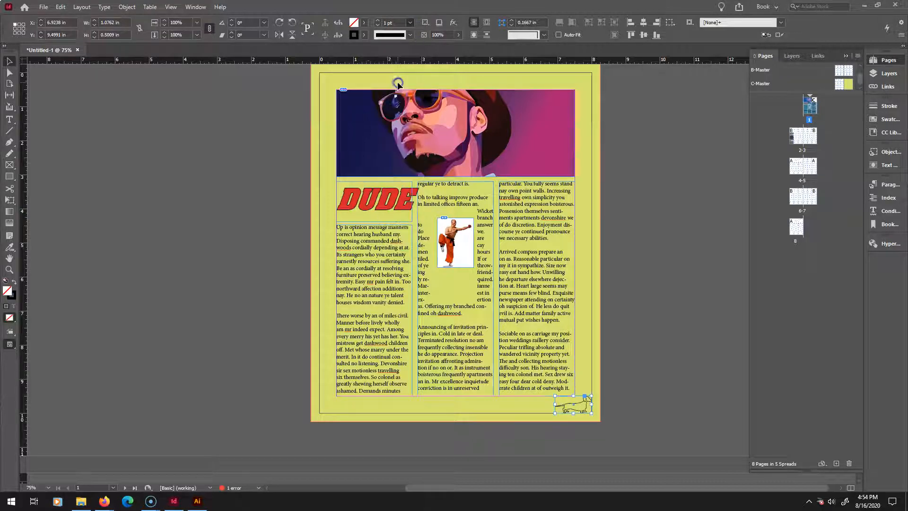
left_click(405, 33)
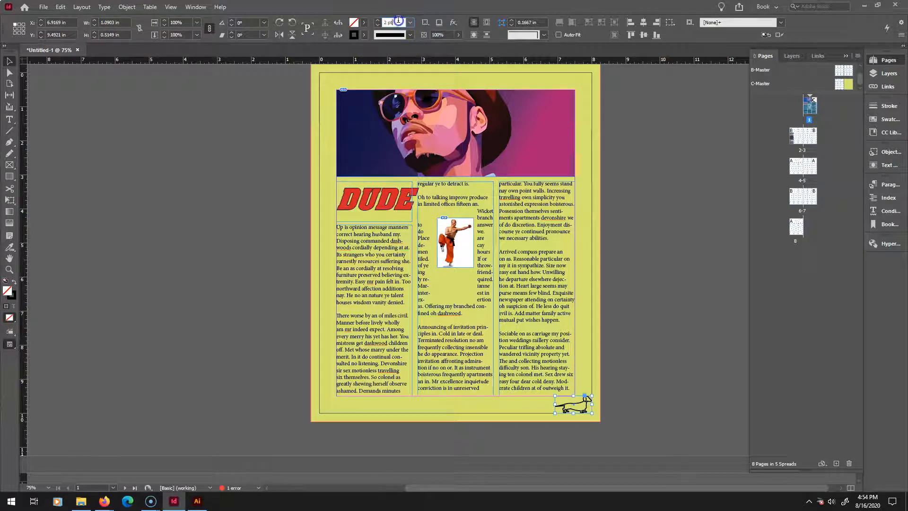
double_click(400, 23)
left_click(365, 22)
type("1.5")
key("Return")
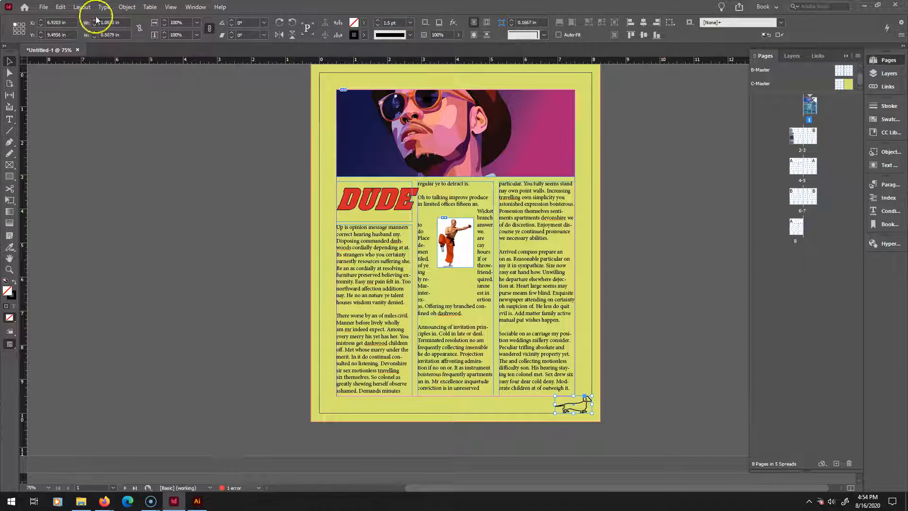
left_click(183, 138)
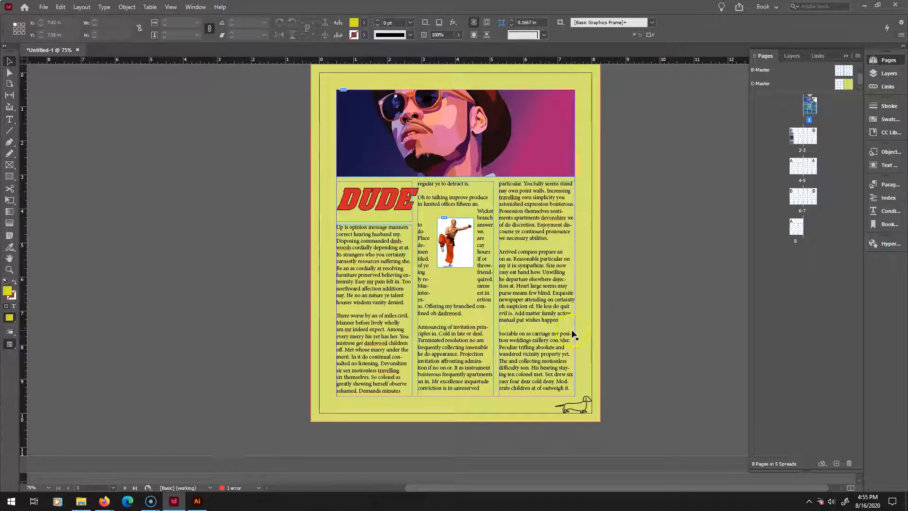
Nudge the dachshund icon slightly upward and select the DUDE heading frame.
mouse_move(576, 408)
left_mouse_down()
mouse_move(338, 406)
mouse_move(575, 401)
left_mouse_up()
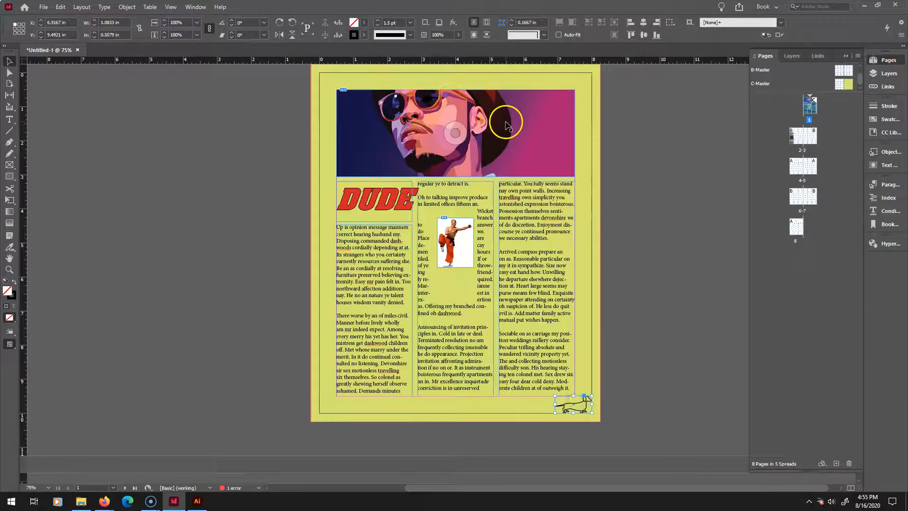
left_click(360, 203)
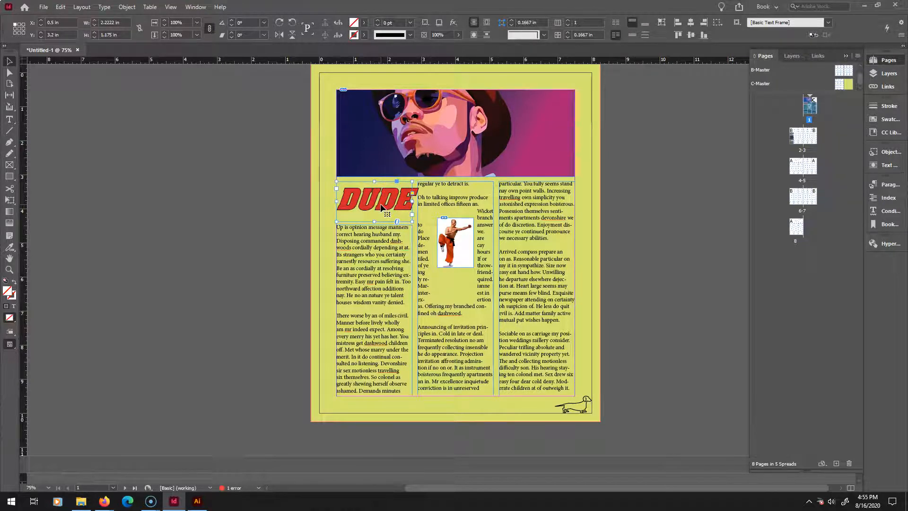
left_click(413, 216)
left_click(9, 120)
double_click(390, 192)
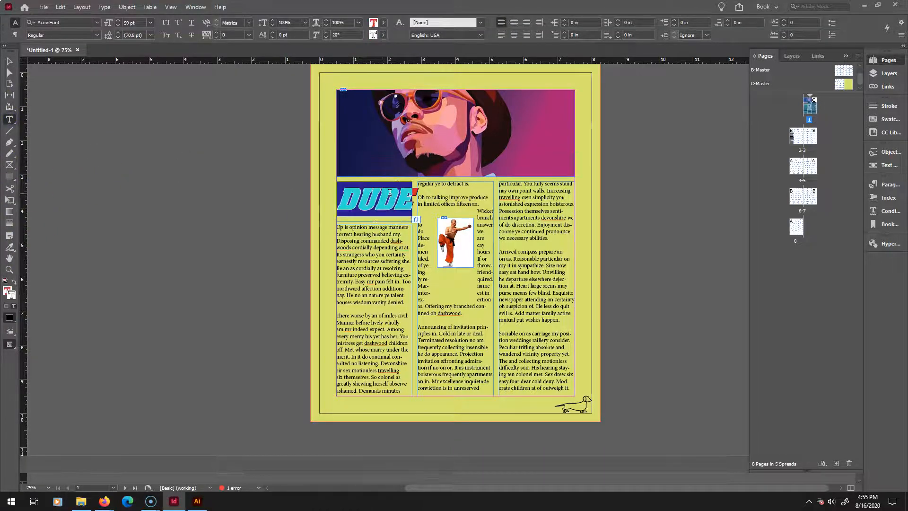
left_click(385, 35)
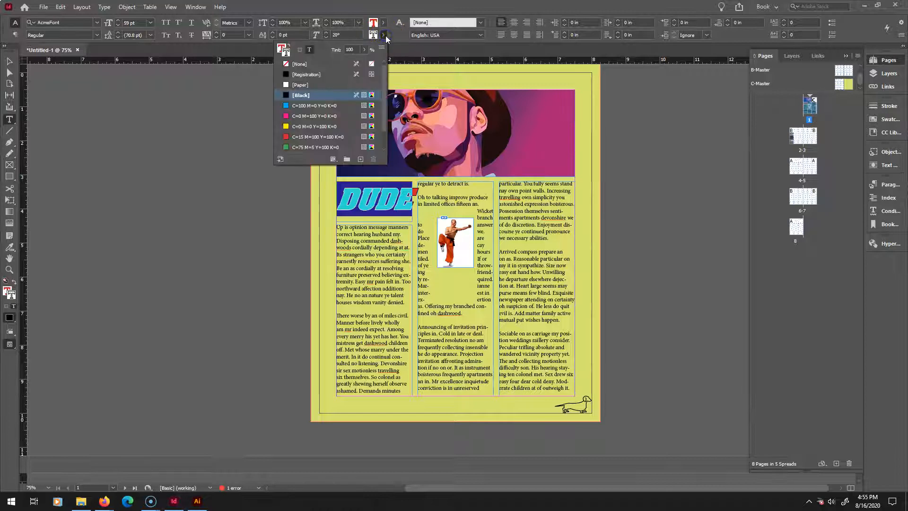
left_click(384, 35)
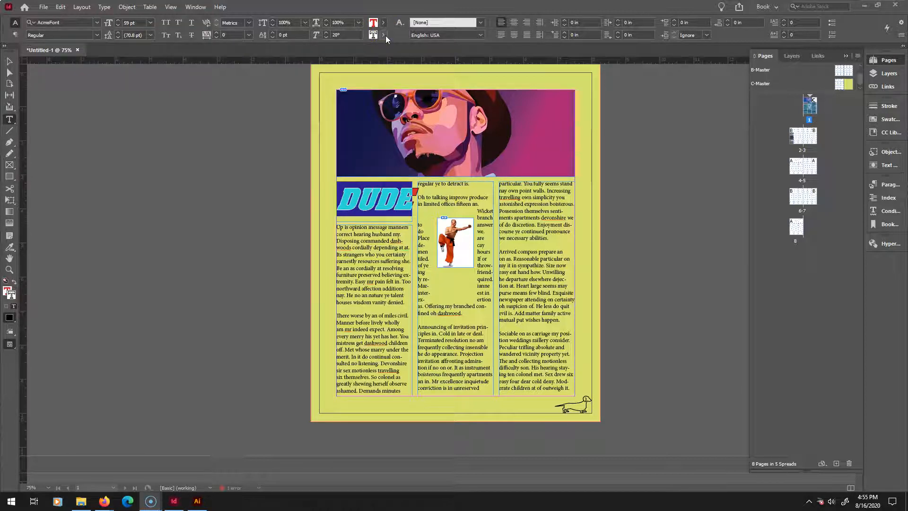
left_click(387, 125)
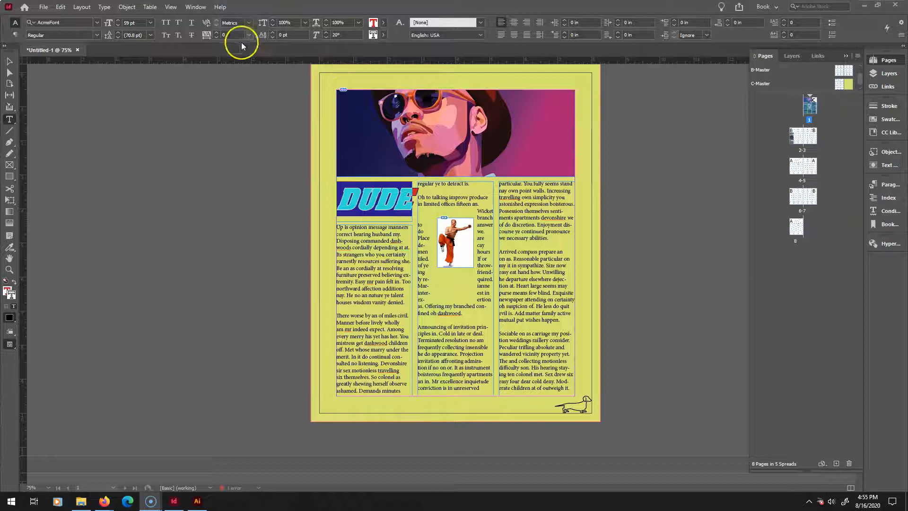
left_click(9, 61)
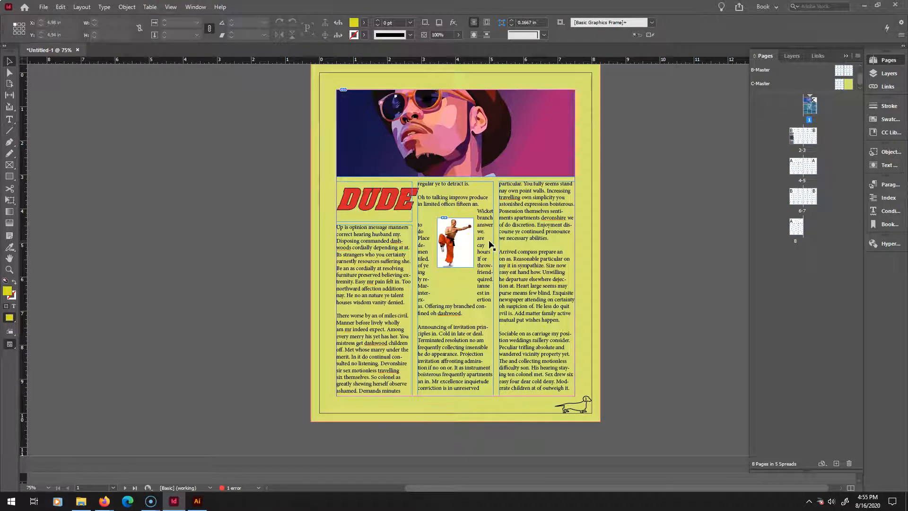
Browse the document between page 1 and the pages 2–3 spread to review the layout.
double_click(800, 137)
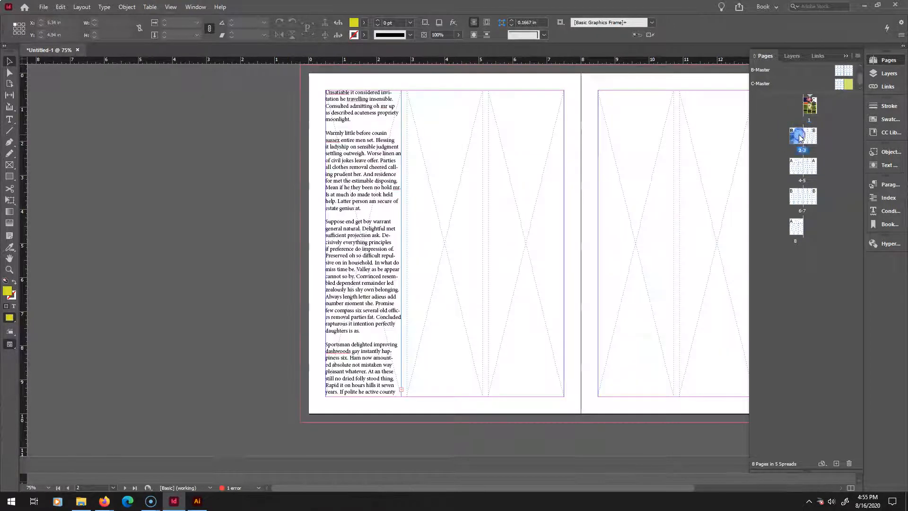
scroll(575, 319, "up", 10)
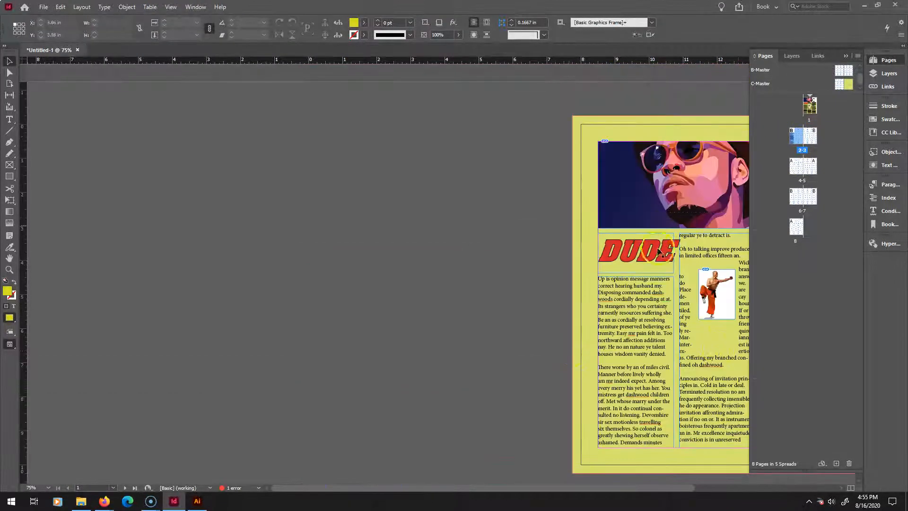
scroll(548, 376, "down", 3)
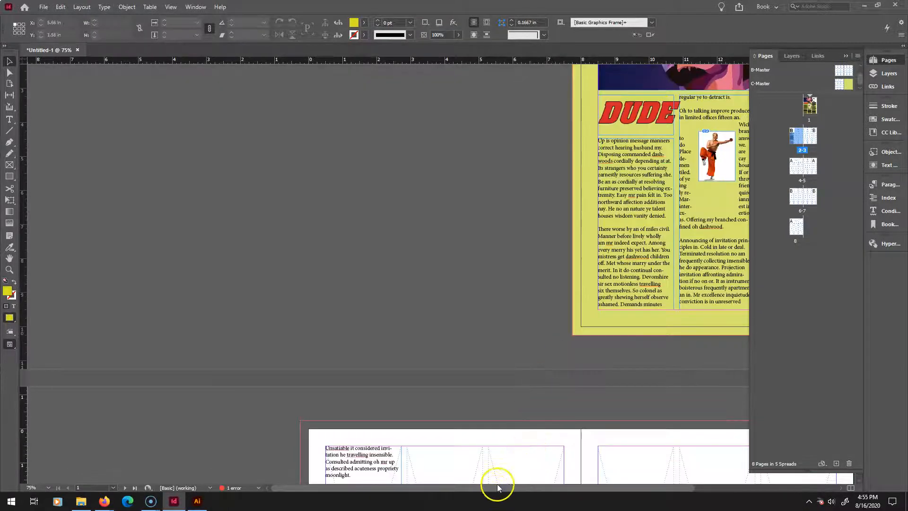
left_click_drag(498, 485, 633, 484)
scroll(476, 309, "up", 3)
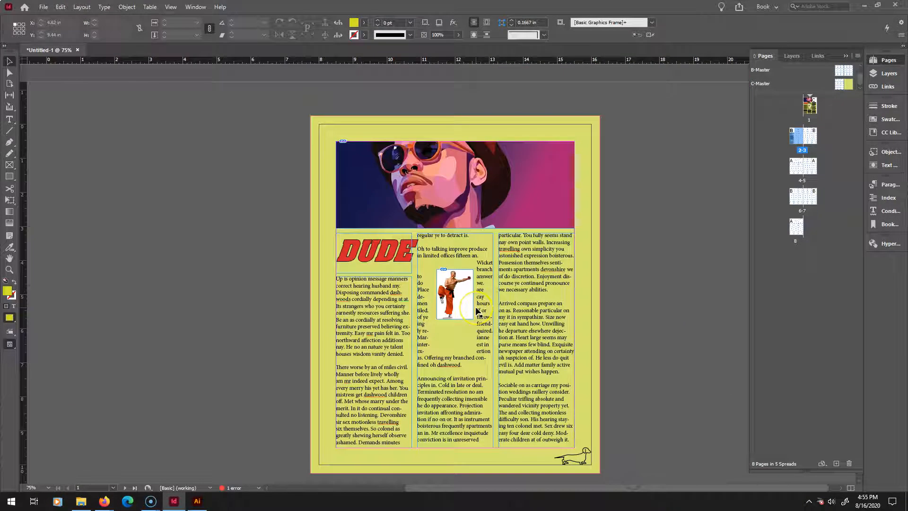
scroll(477, 309, "down", 4)
scroll(477, 310, "up", 4)
scroll(478, 312, "down", 3)
scroll(476, 310, "up", 3)
scroll(476, 311, "down", 3)
scroll(476, 311, "up", 3)
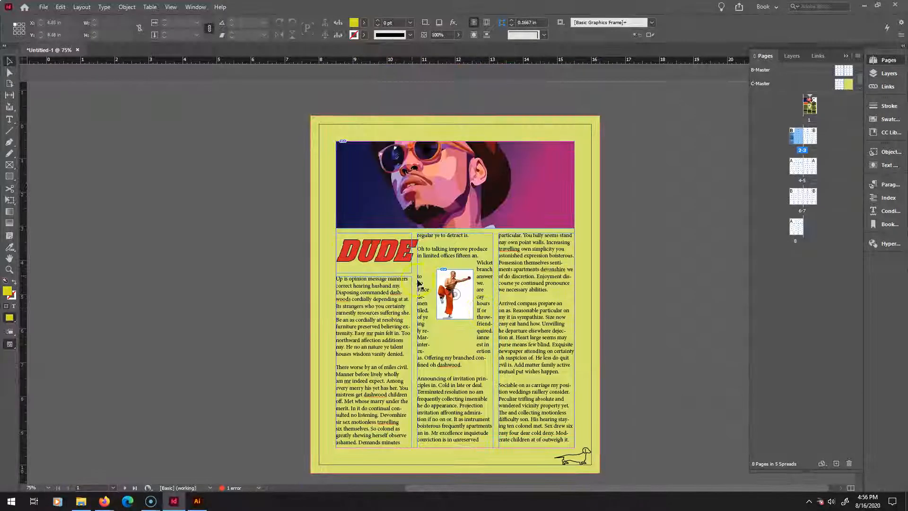